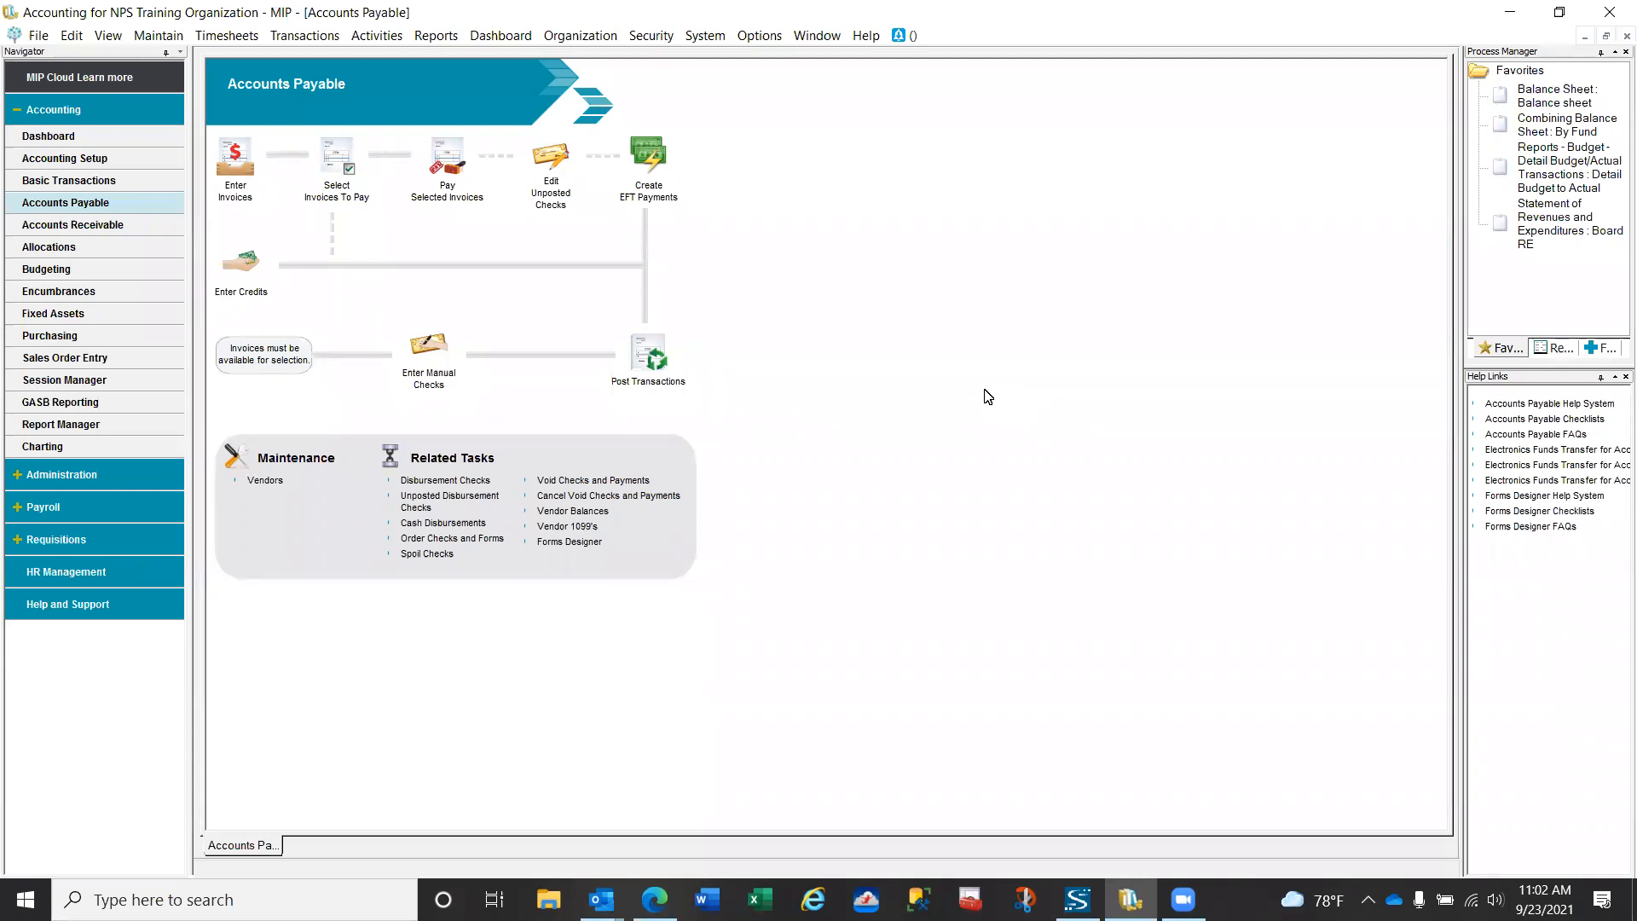
# - Create and start void checks session VCK0011 with description "Void", using the original effective date
pyautogui.click(366, 40)
pyautogui.moveTo(381, 61)
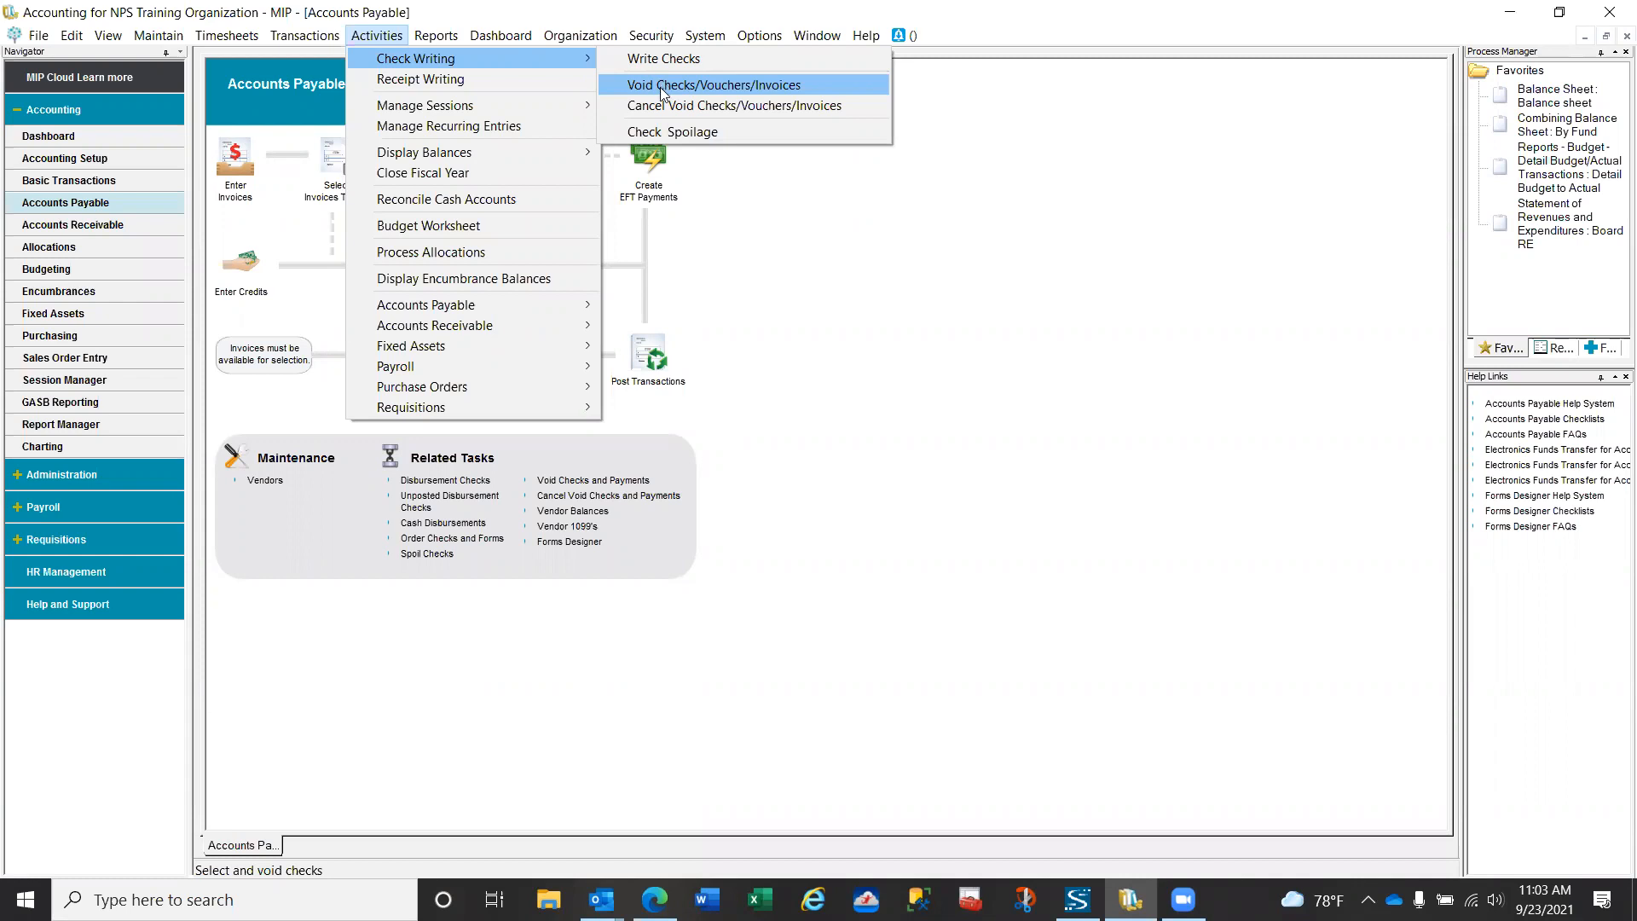
pyautogui.click(660, 87)
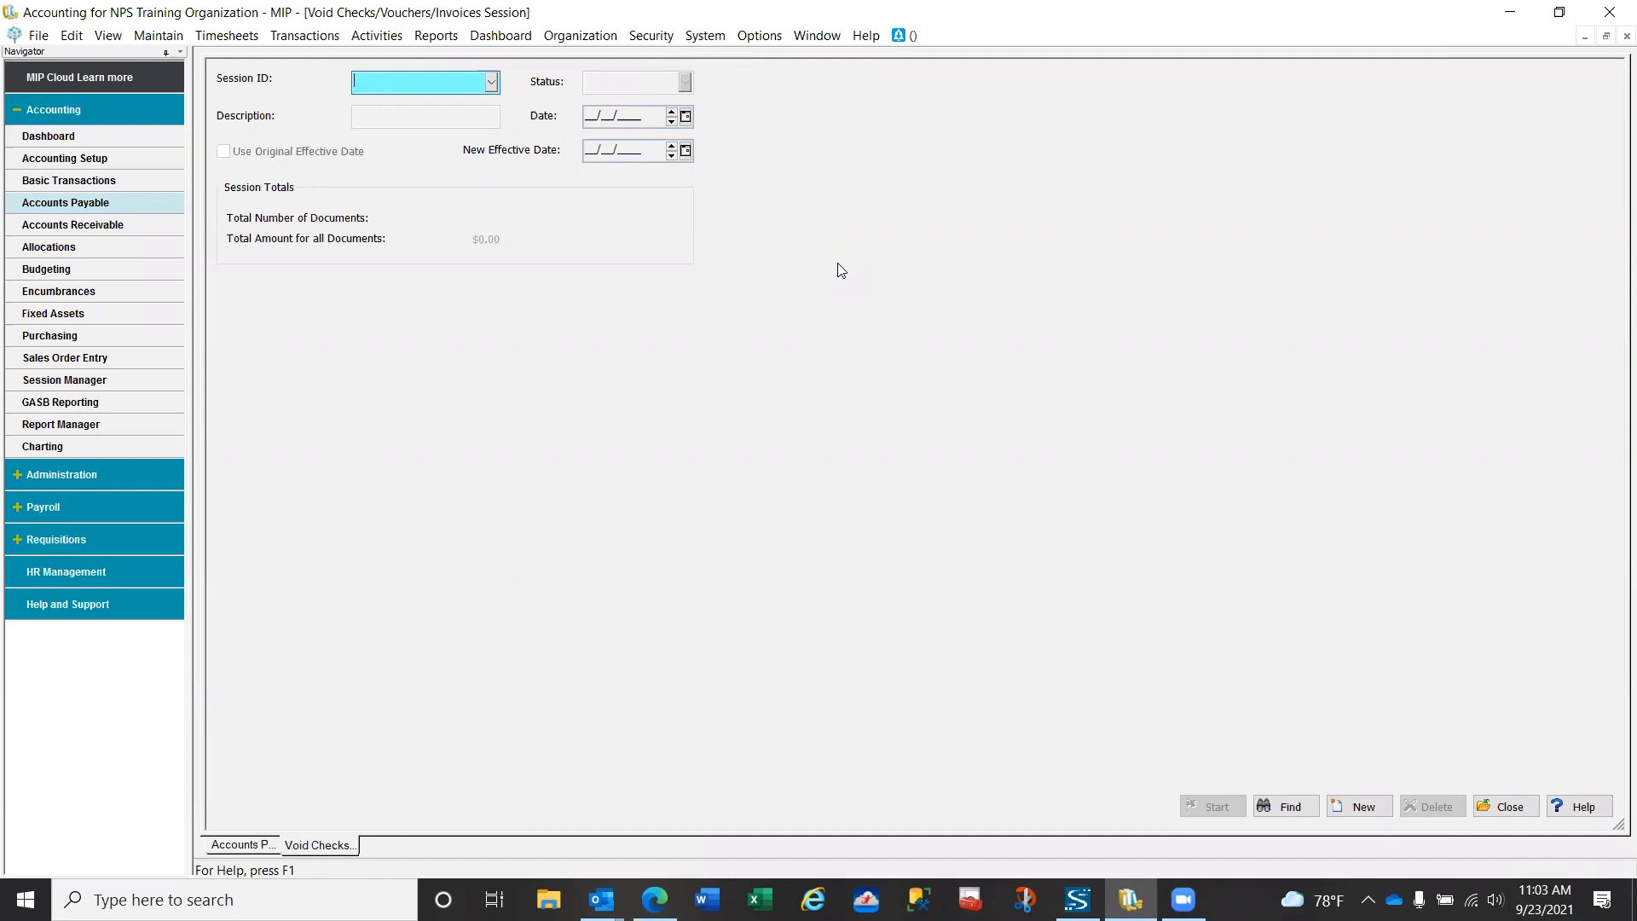
pyautogui.press('F3')
pyautogui.press('Tab')
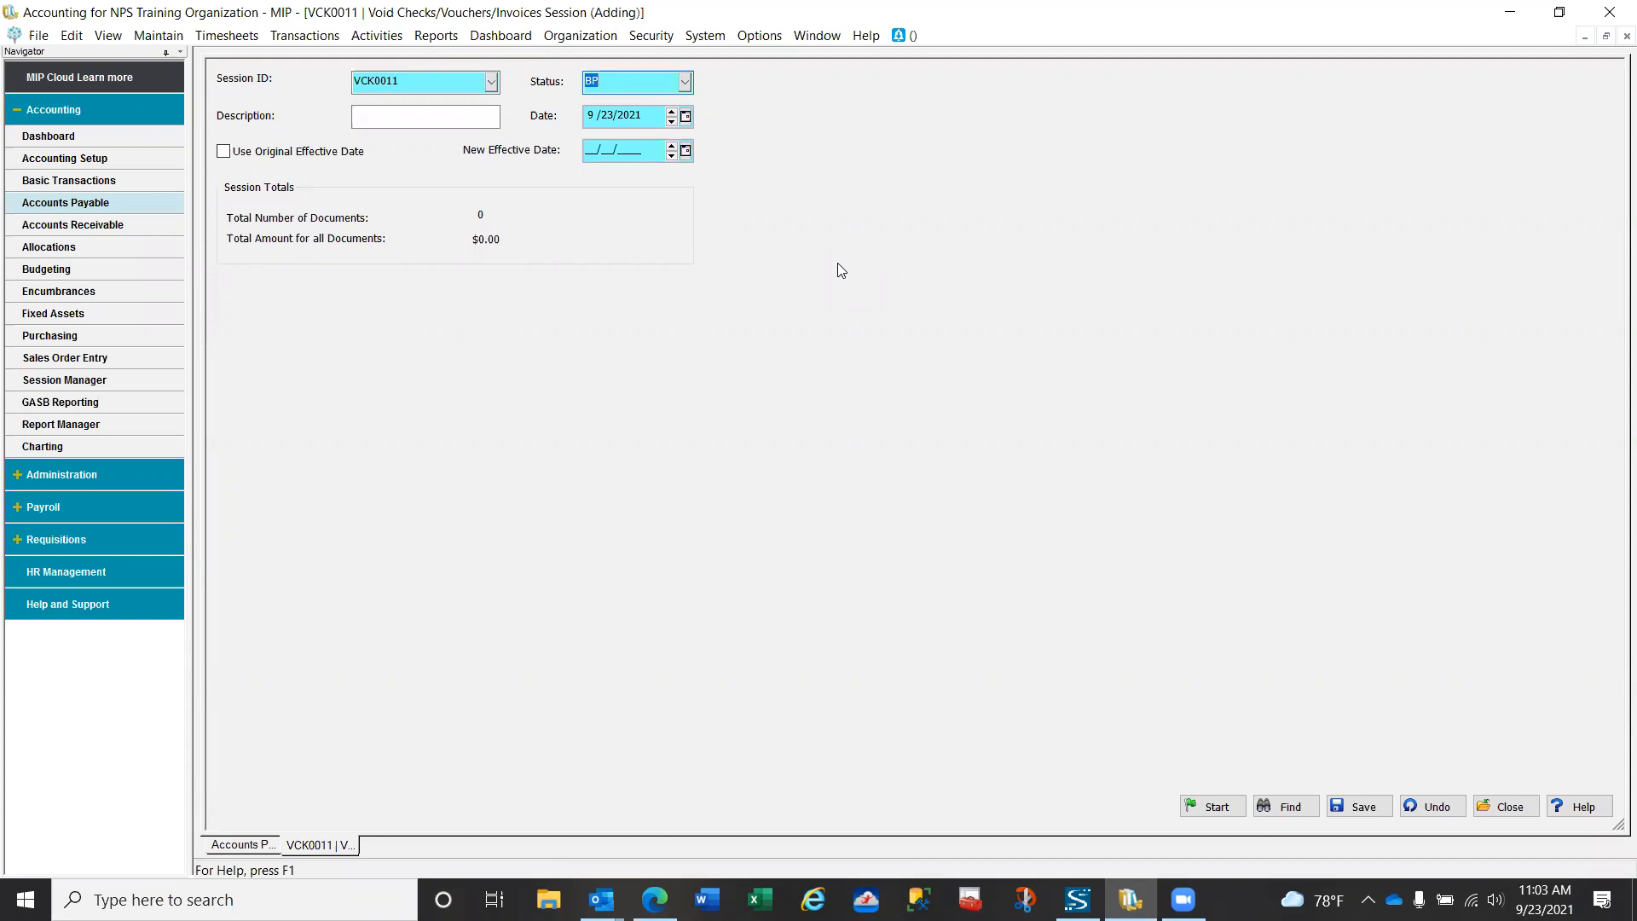
pyautogui.press('Tab')
pyautogui.write('Void')
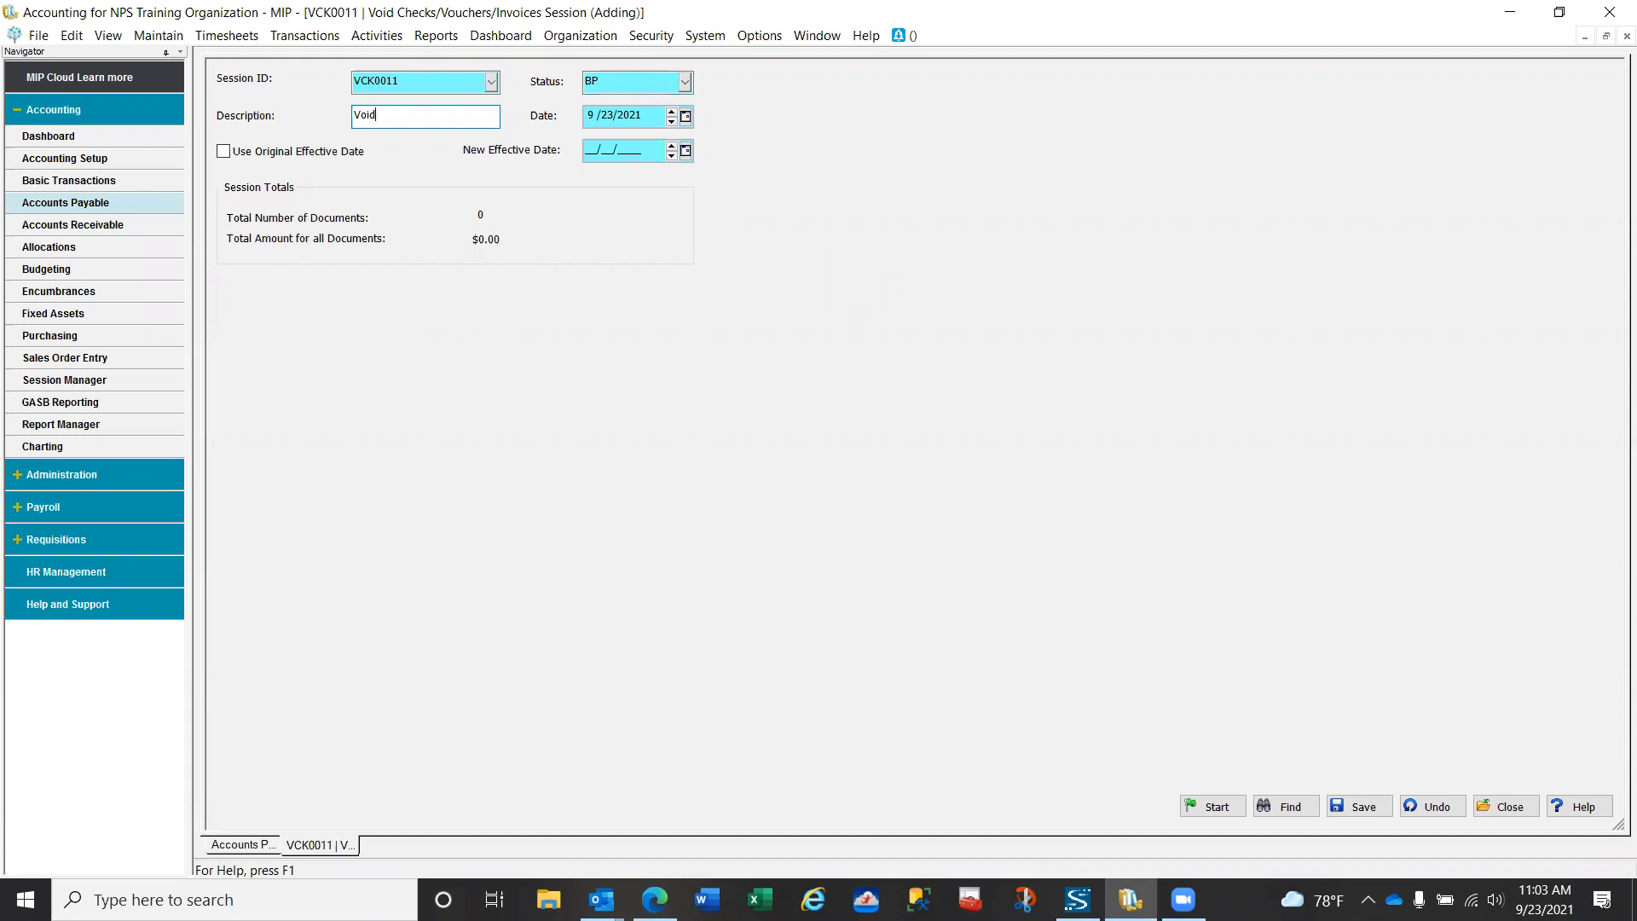
pyautogui.press('Tab')
pyautogui.click(224, 154)
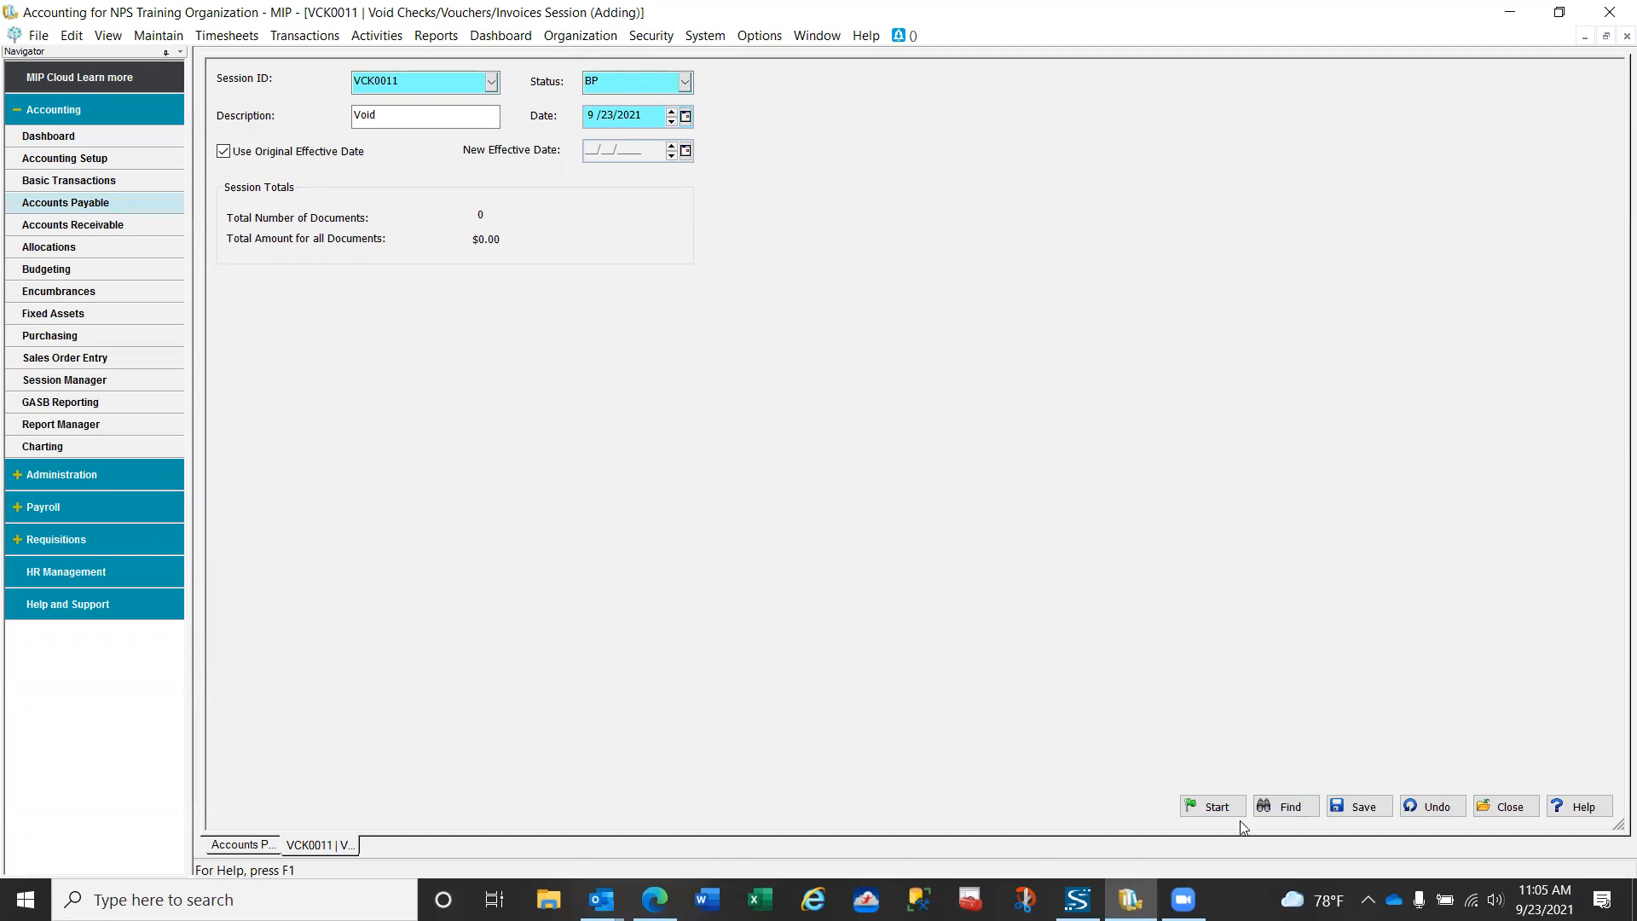
pyautogui.click(1219, 808)
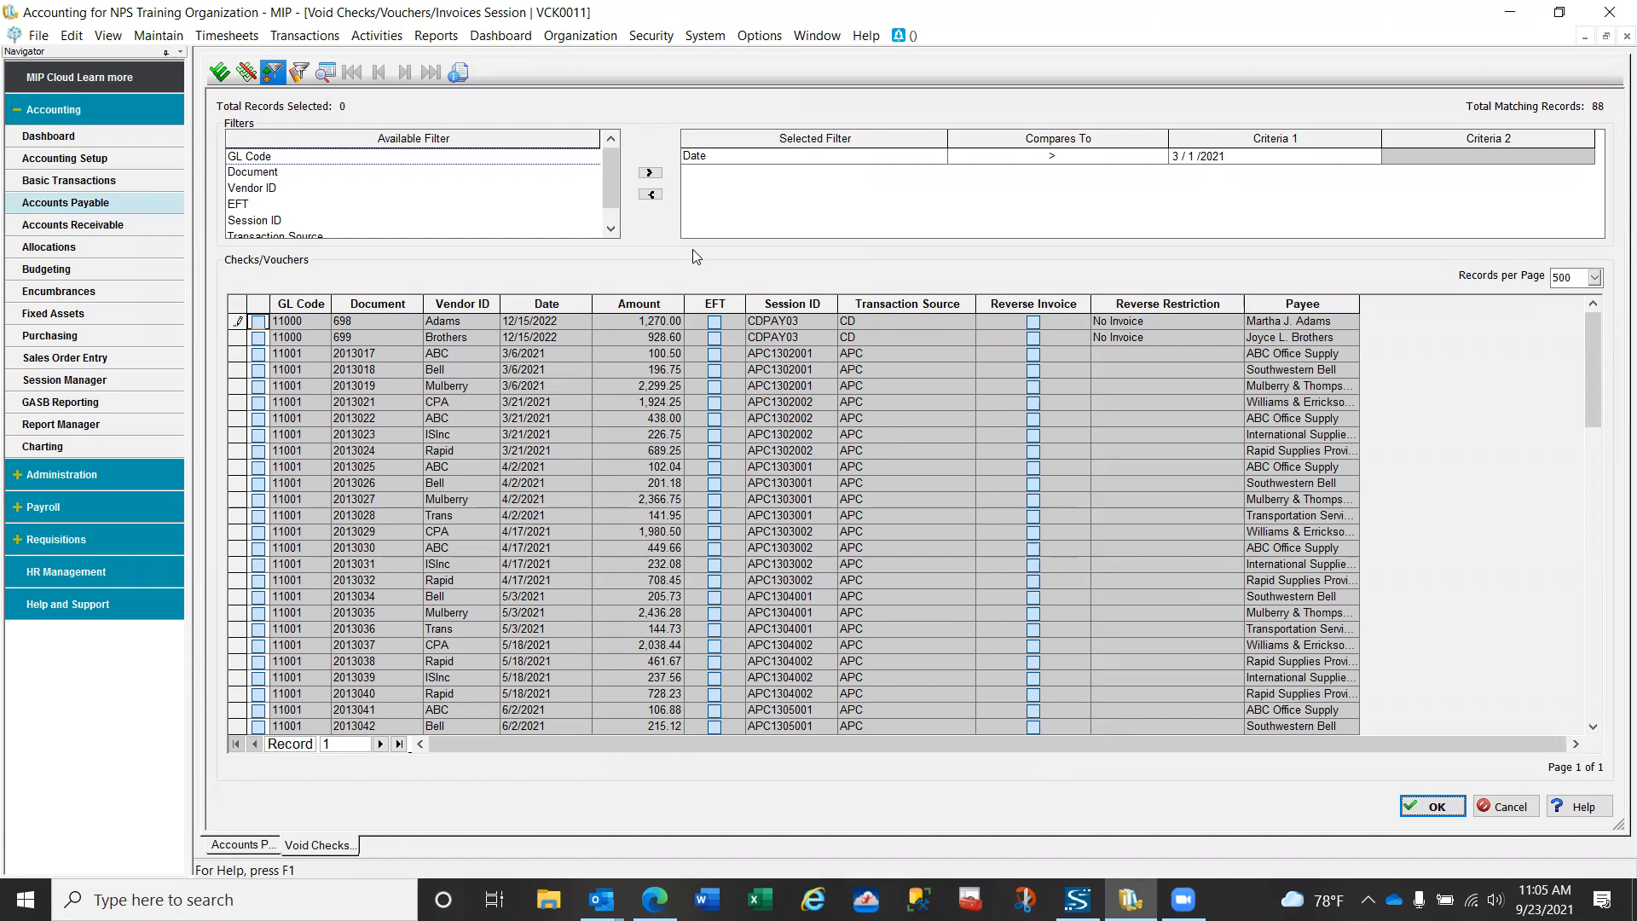
# - Replace the Date filter with a Document filter equal to 2013100 and apply it to the checks list
pyautogui.click(717, 157)
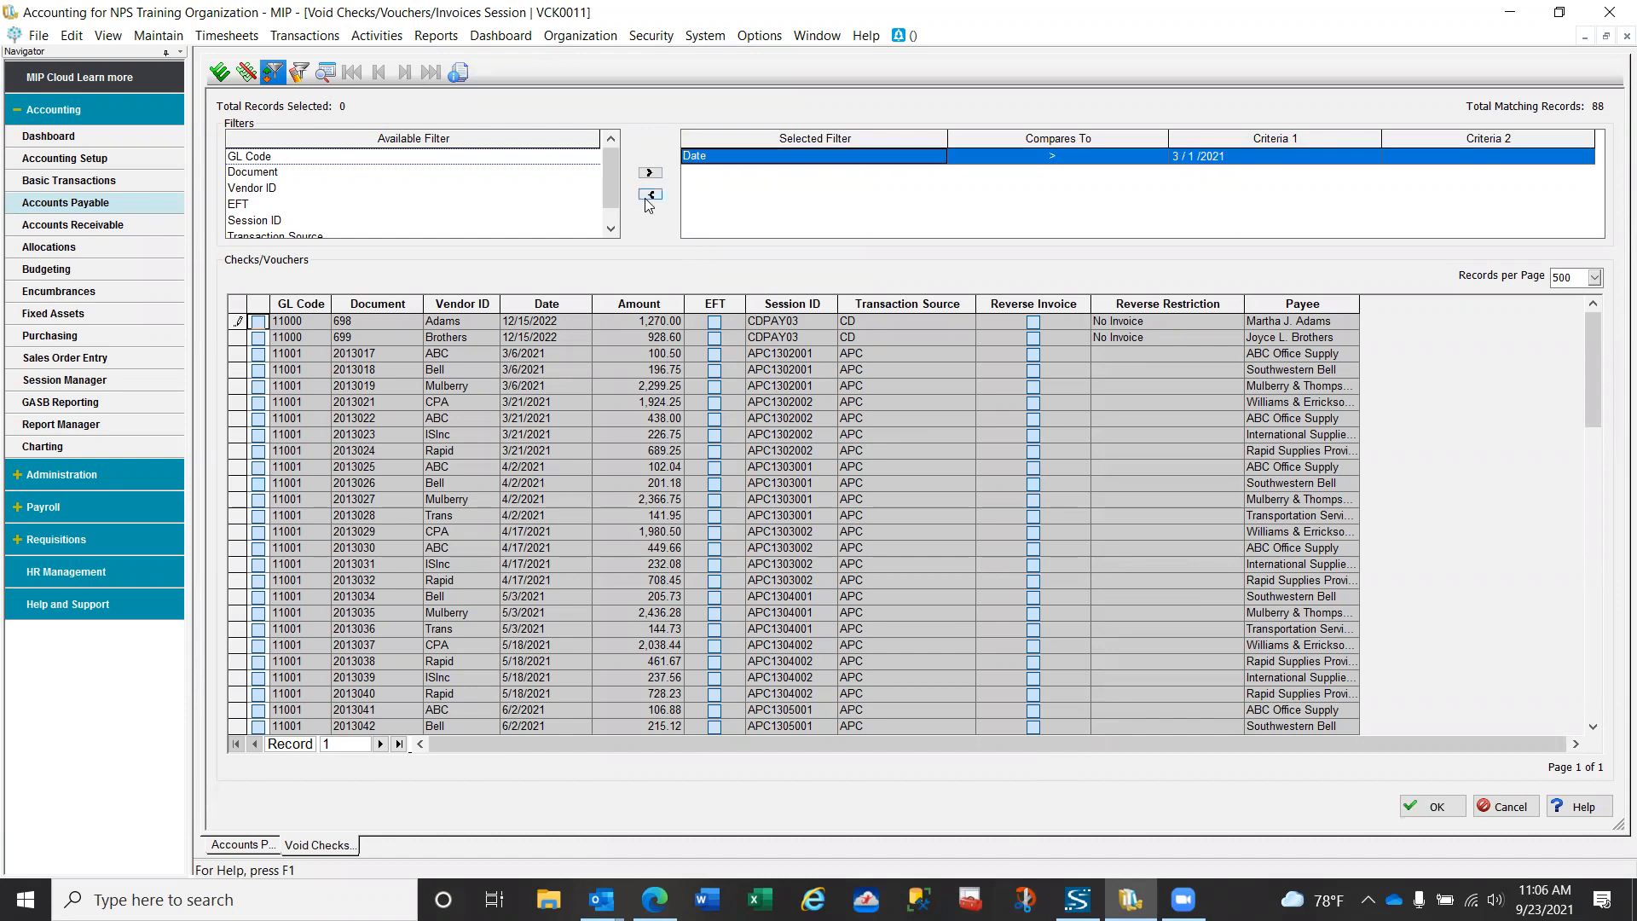
pyautogui.click(650, 195)
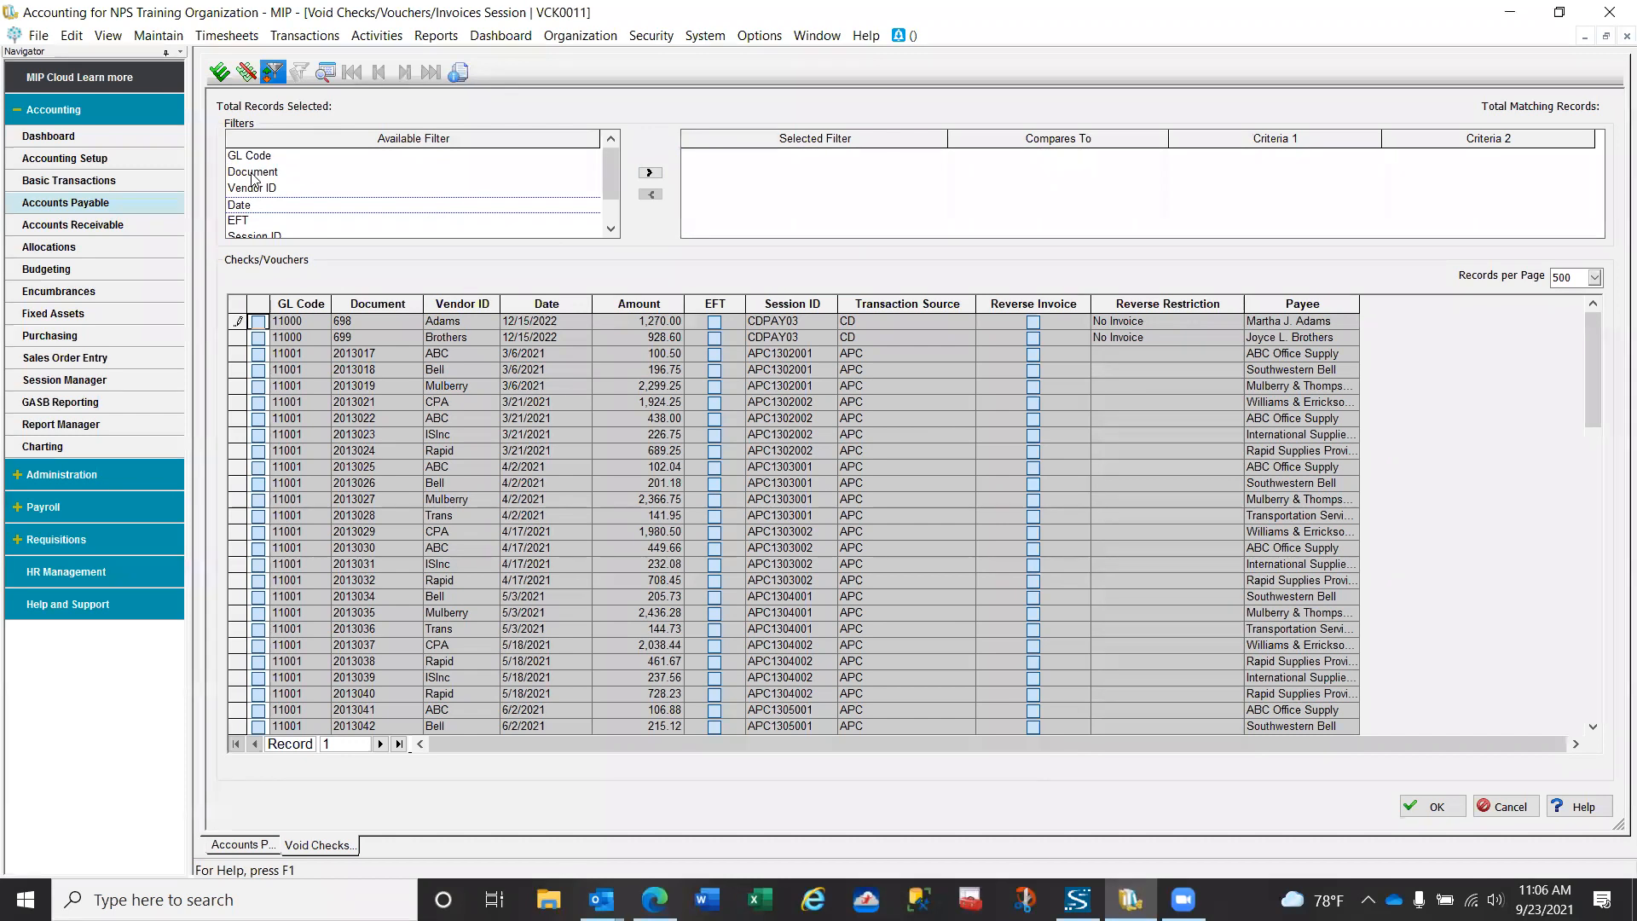
pyautogui.click(253, 173)
pyautogui.click(650, 173)
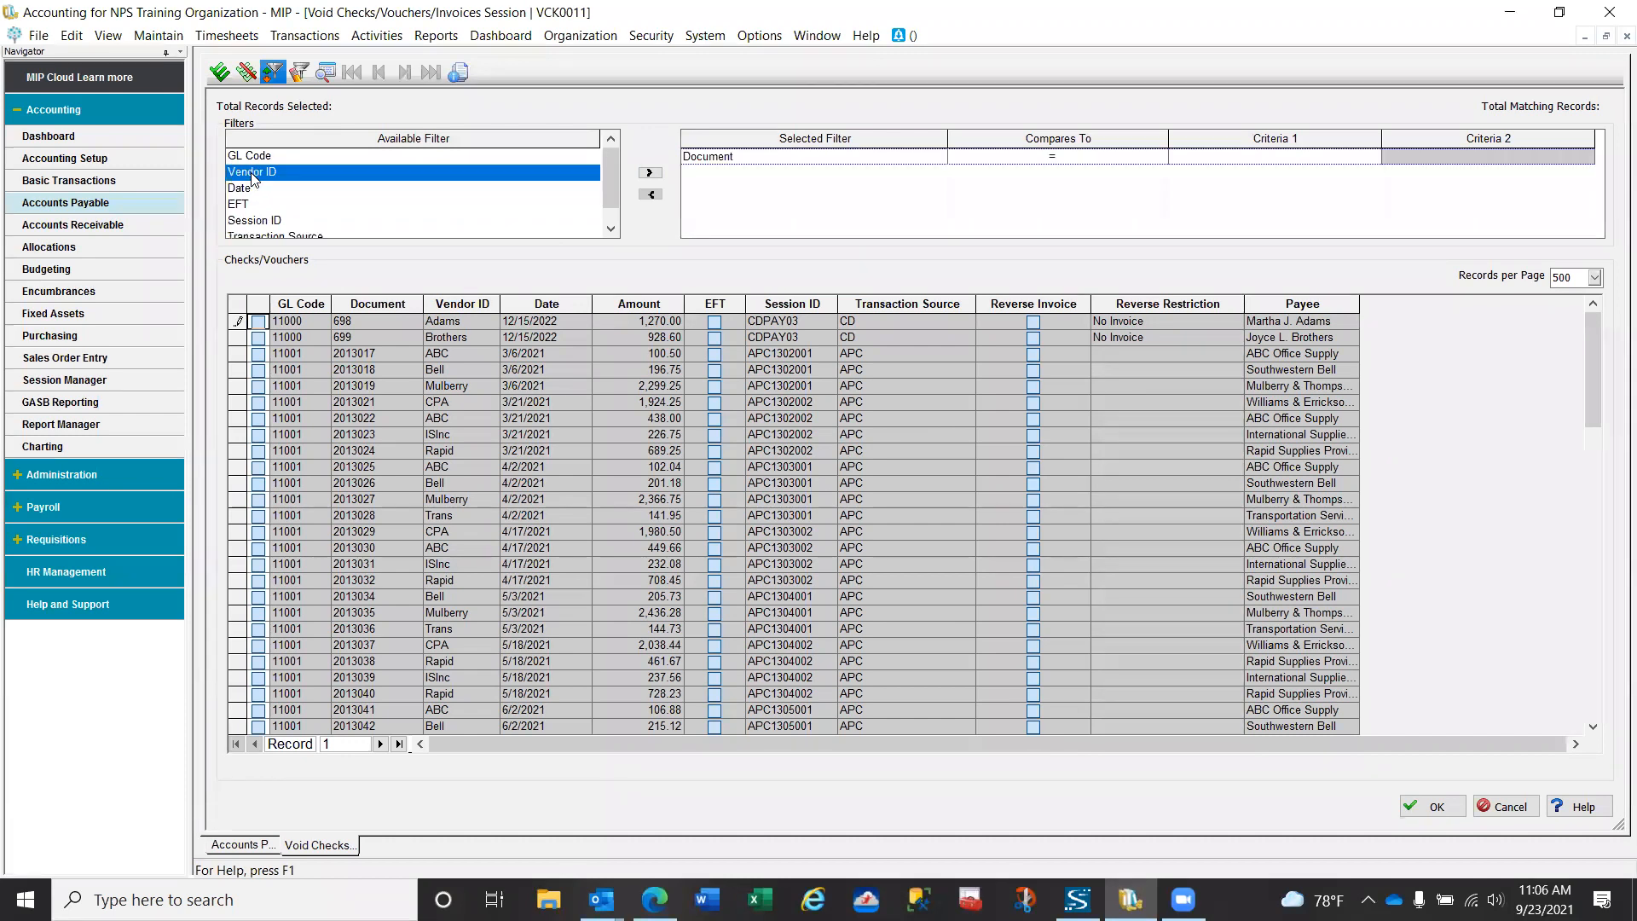
pyautogui.click(1183, 158)
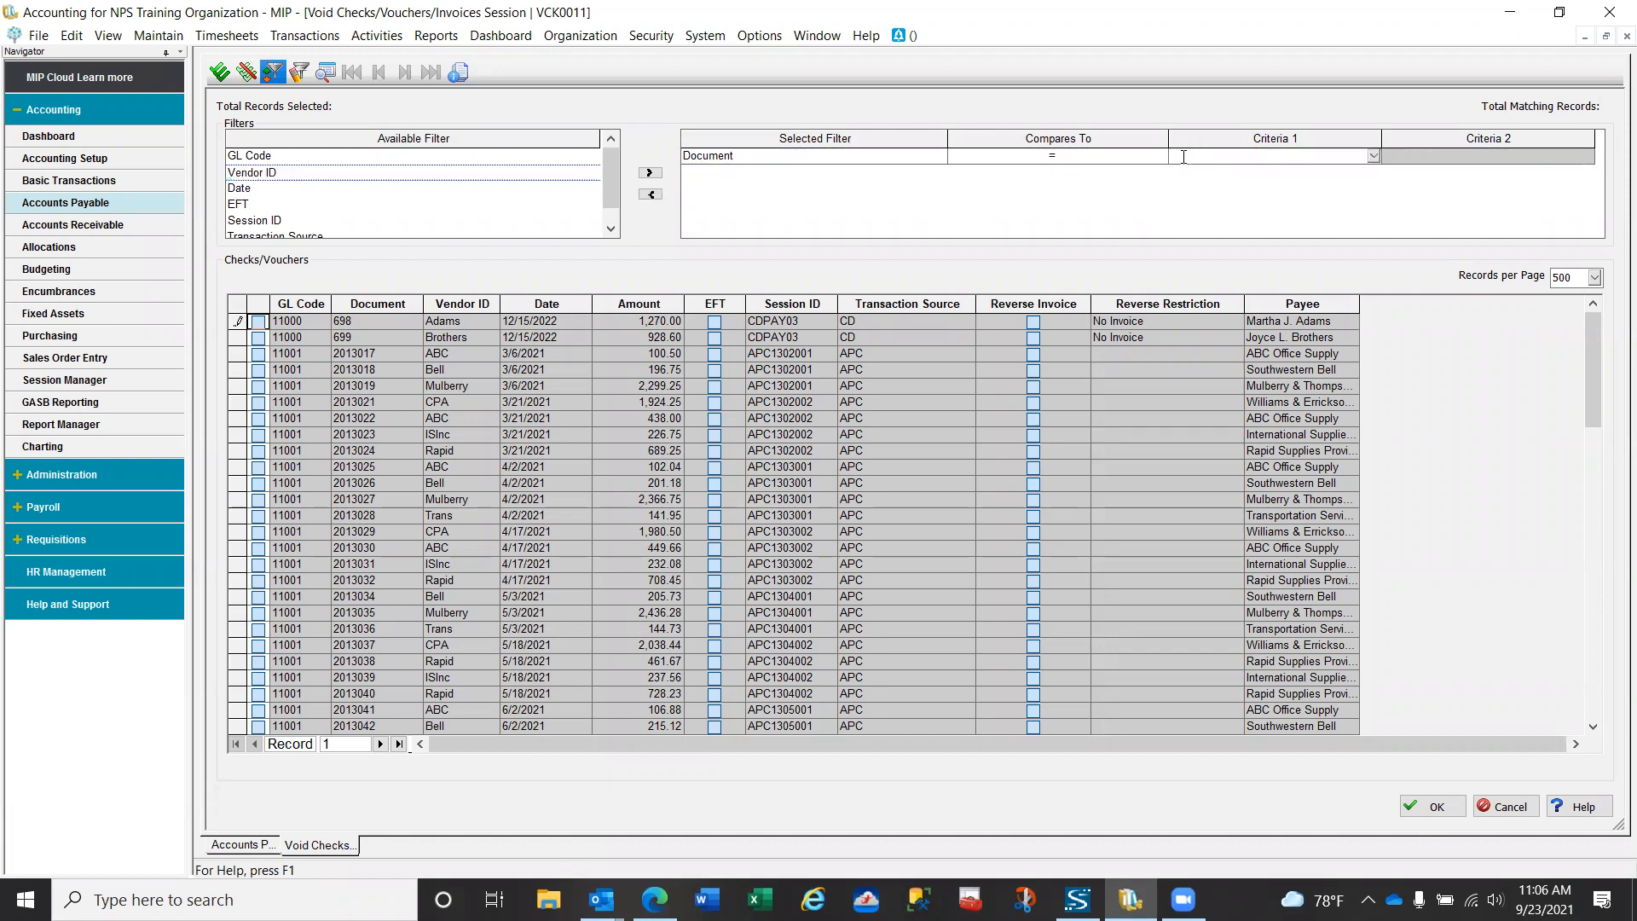
pyautogui.write('2013100')
pyautogui.click(326, 70)
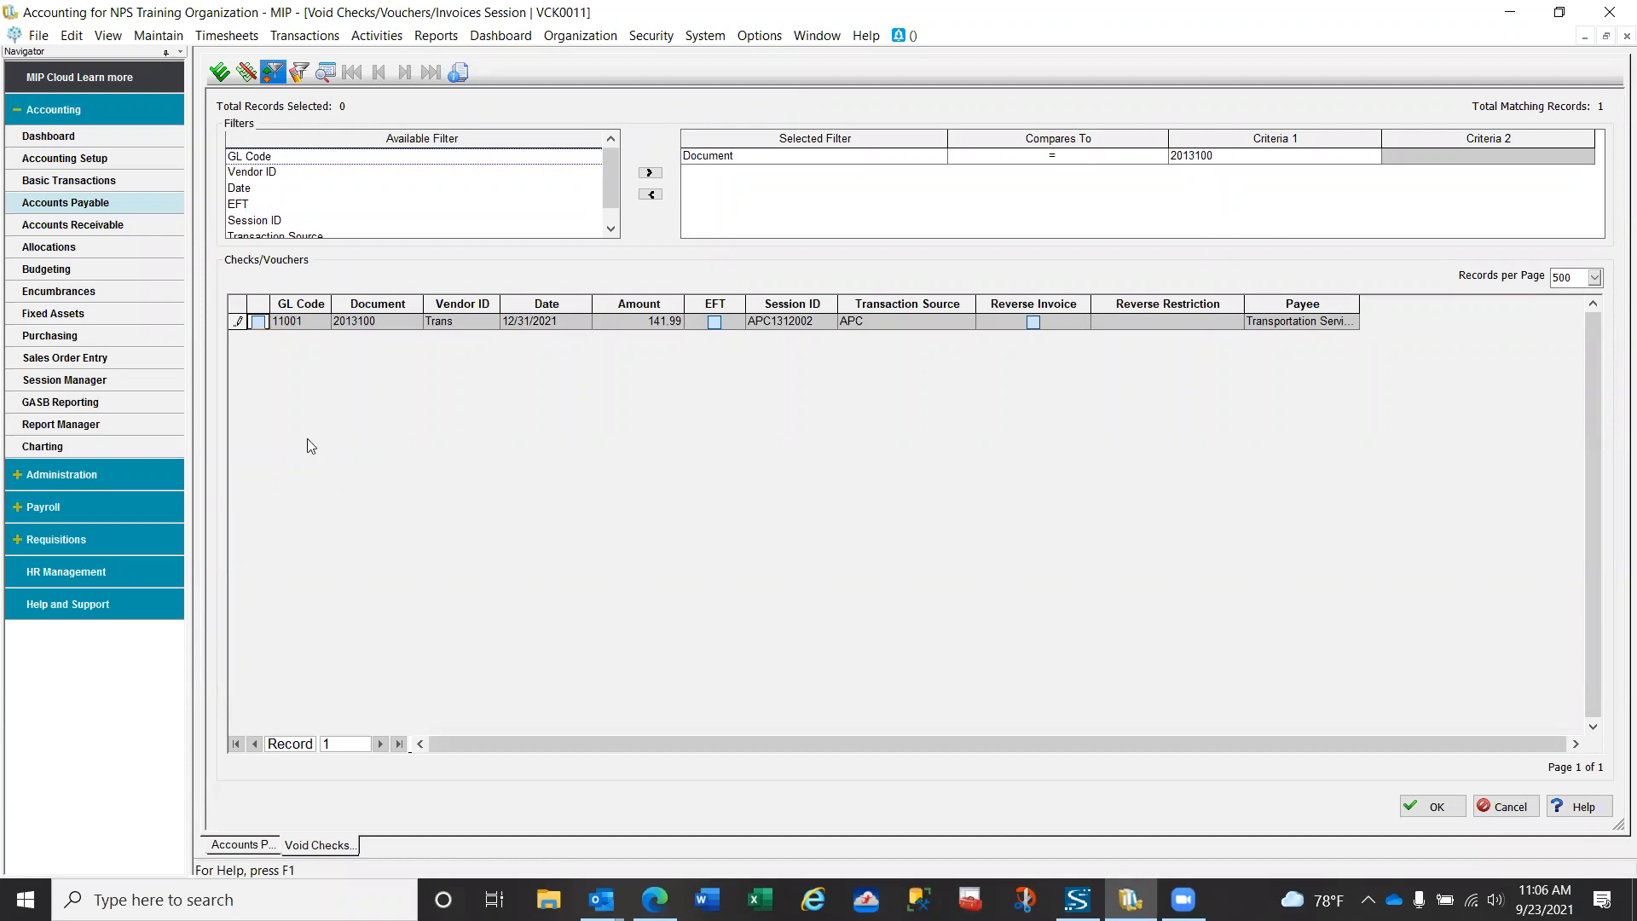
# - Void check 2013100 together with its invoice by marking it for voiding with Reverse Invoice, and confirm the selection
pyautogui.click(258, 323)
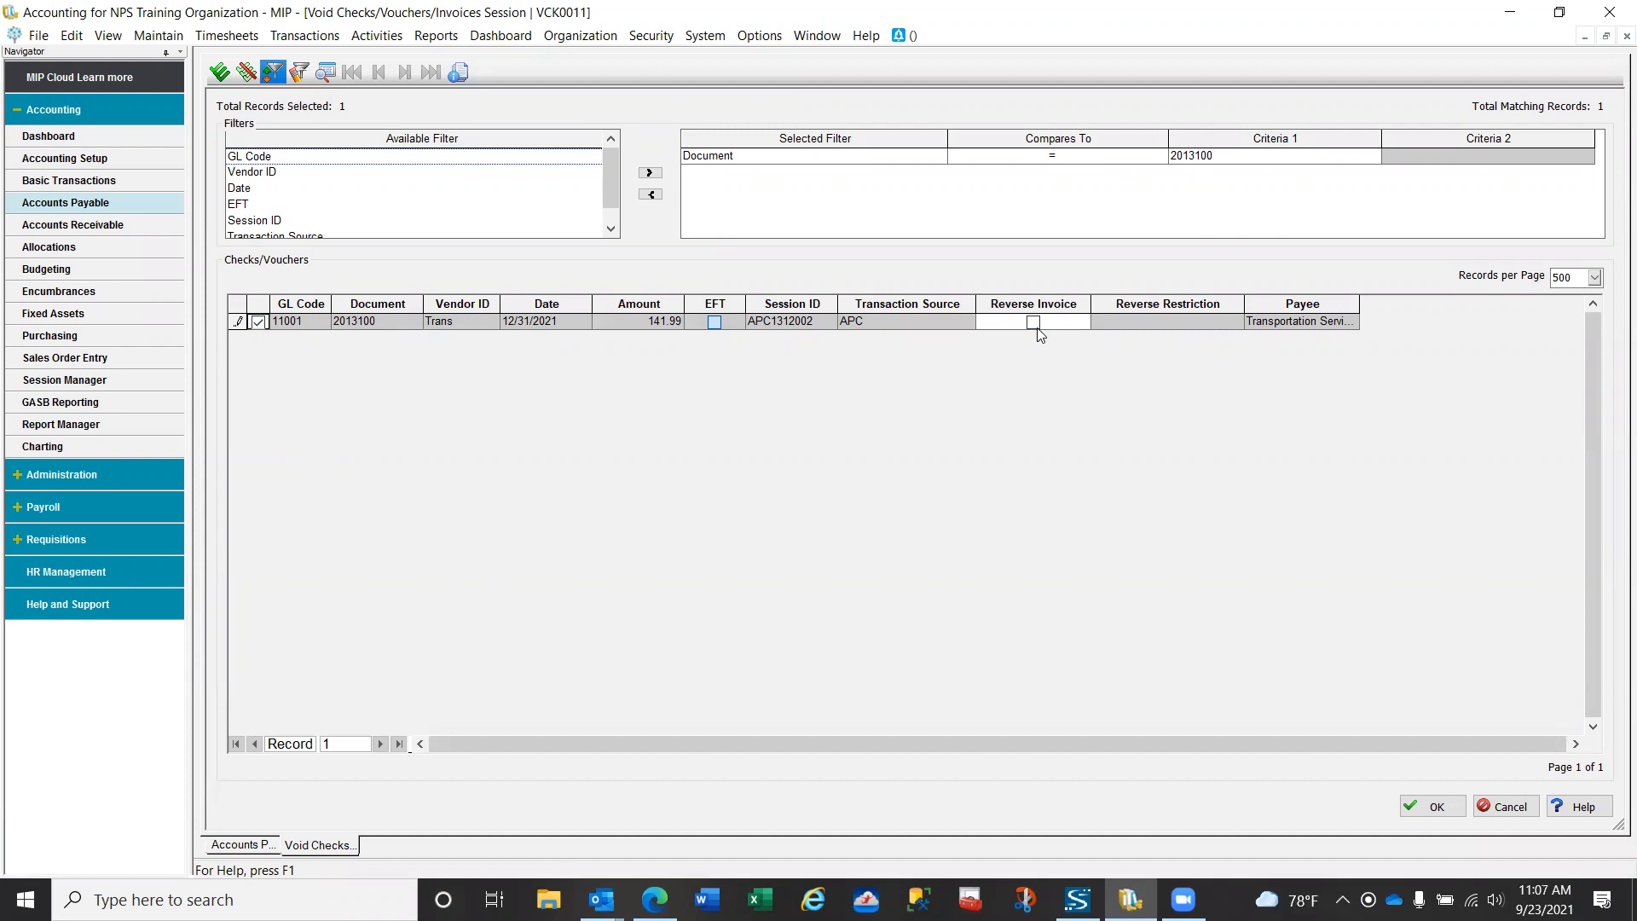
pyautogui.click(1034, 328)
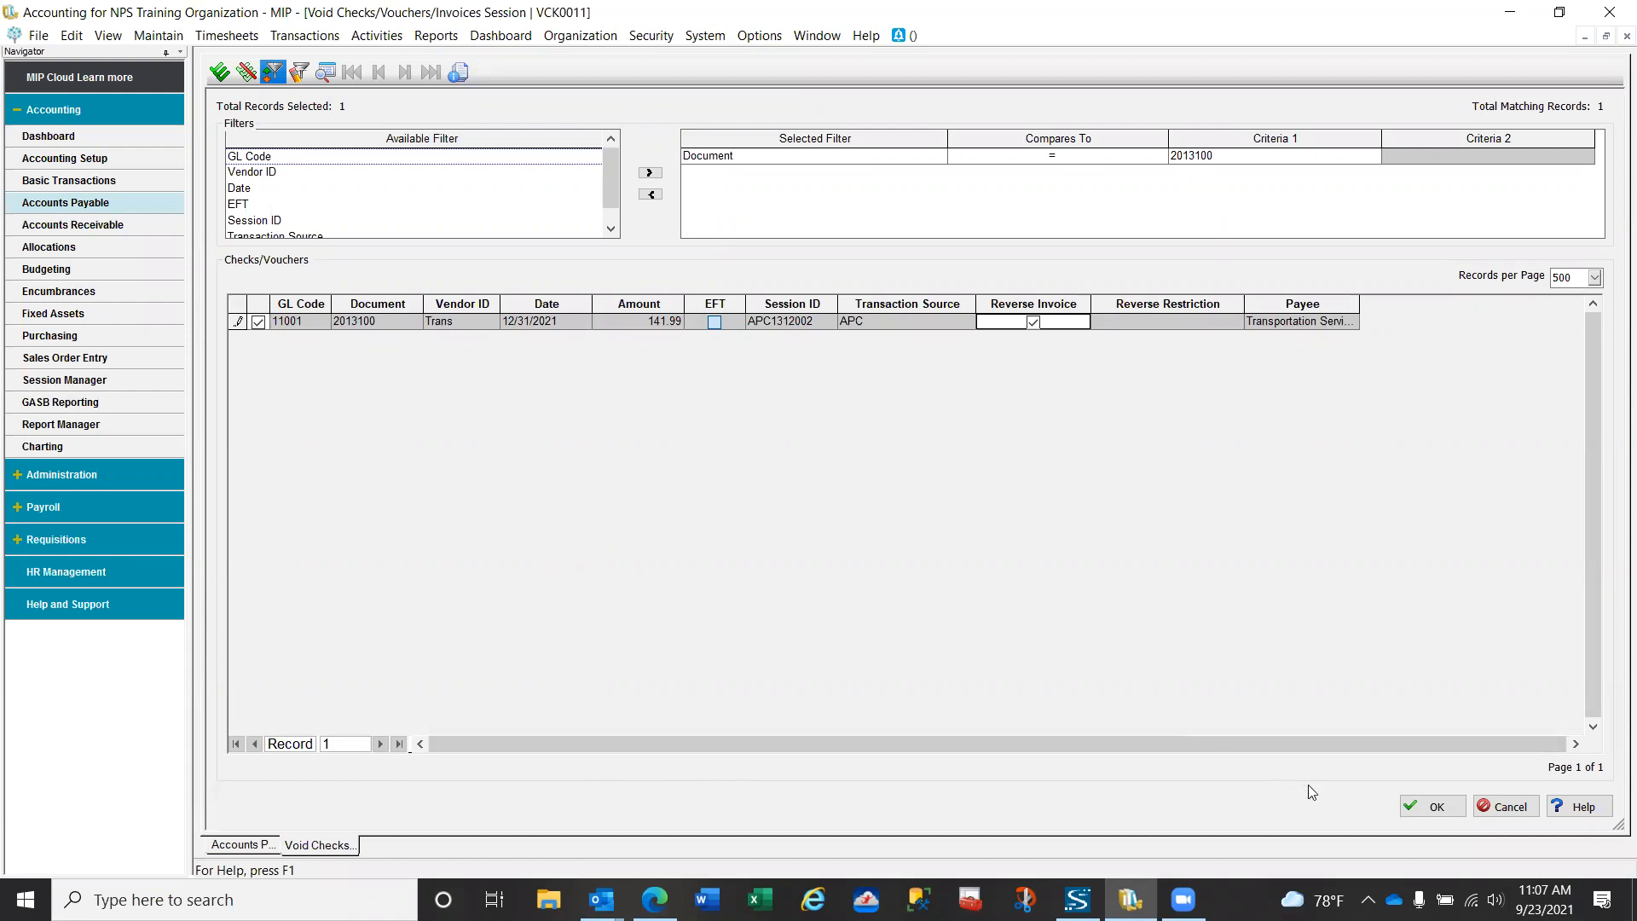
pyautogui.click(1429, 807)
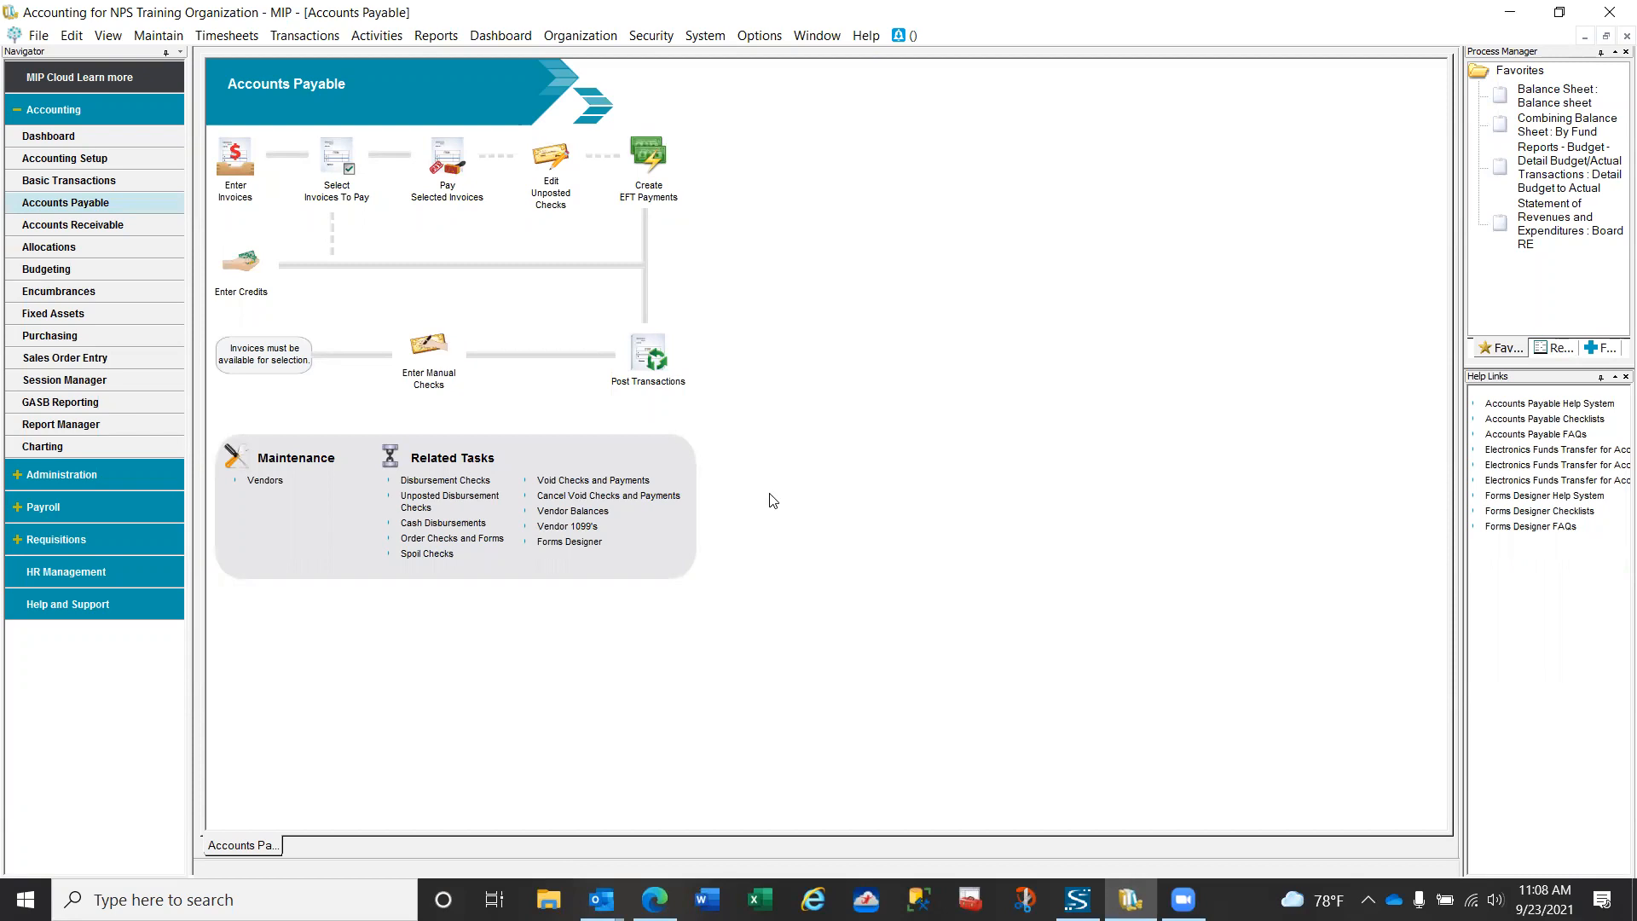
# - Post the linked API and APV transactions of session VCK0011, and recheck the posting list for unposted sessions
pyautogui.click(648, 356)
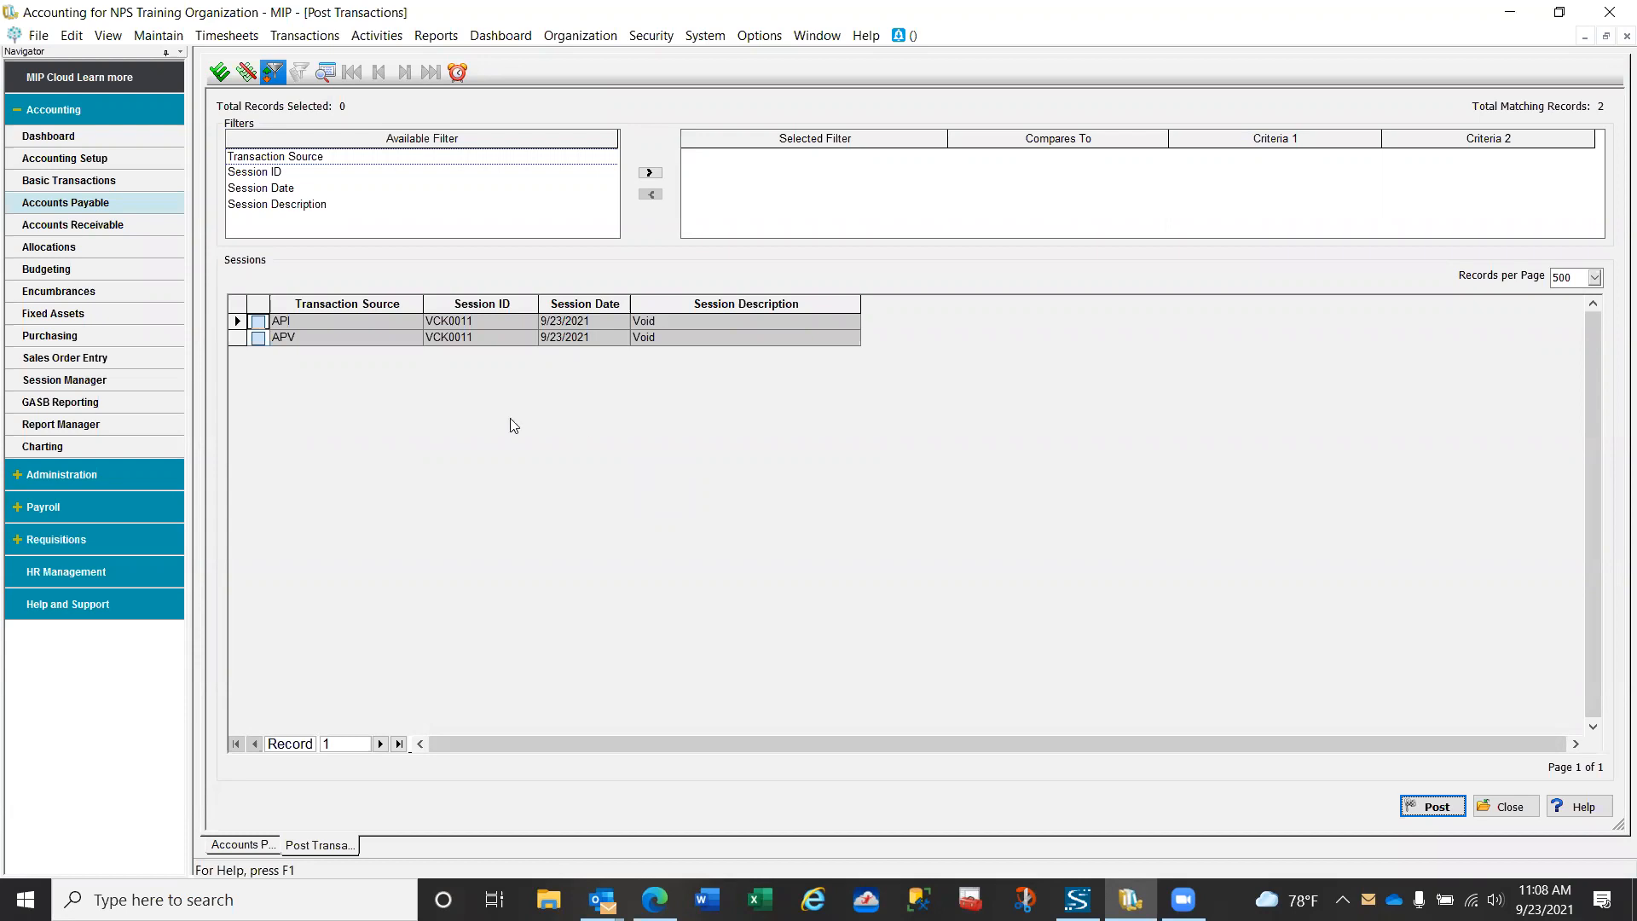
pyautogui.click(257, 322)
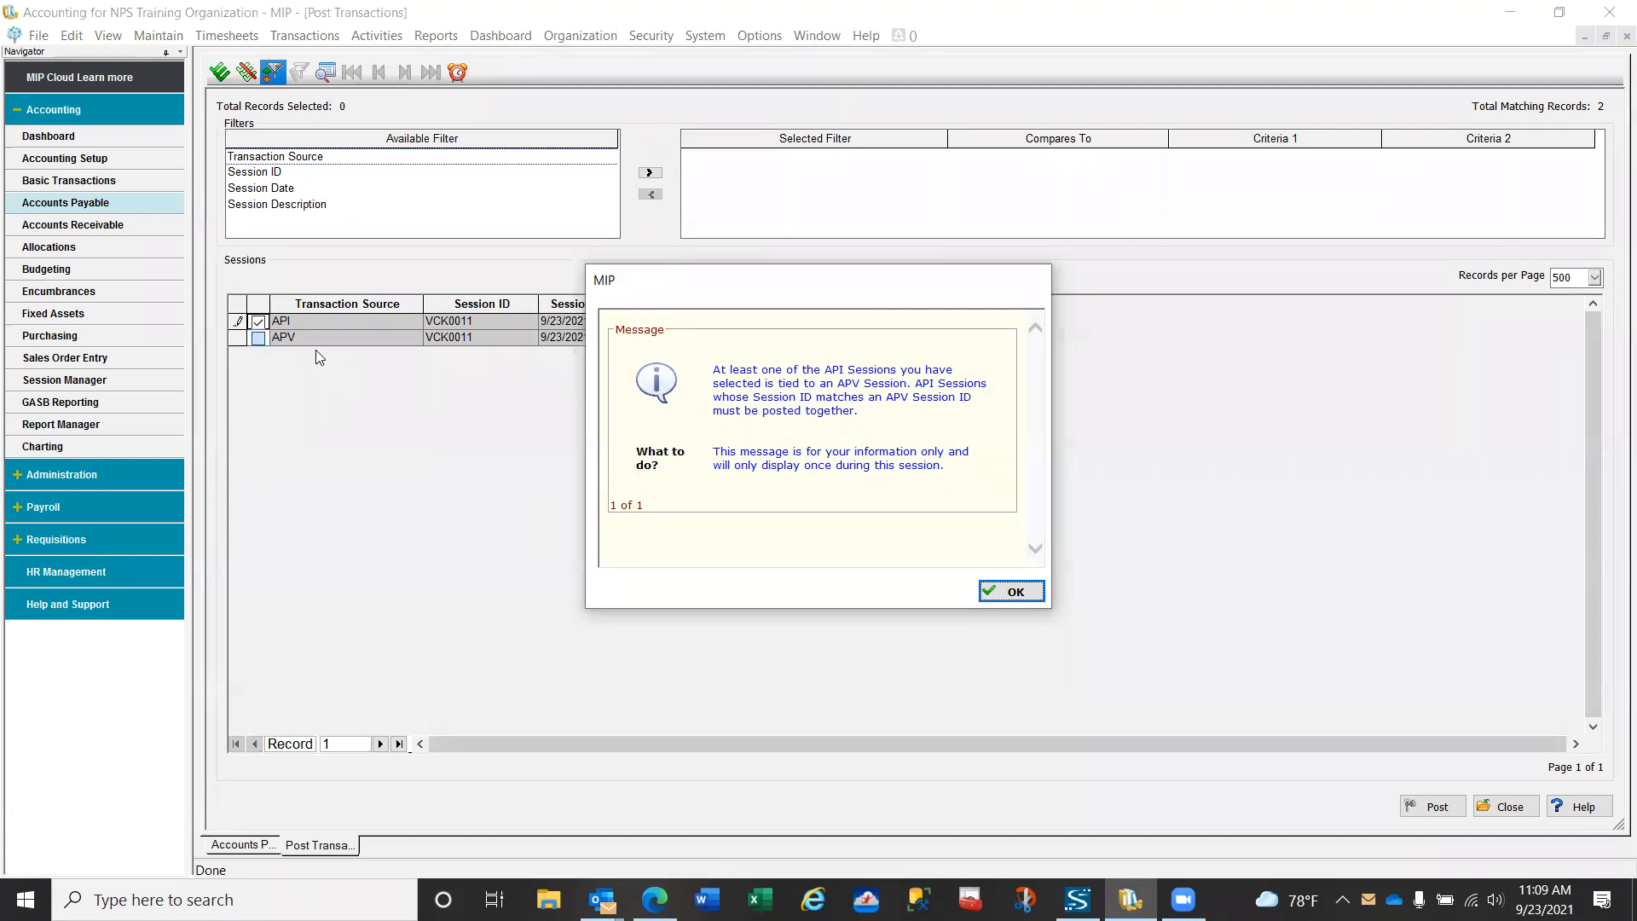
pyautogui.click(1004, 592)
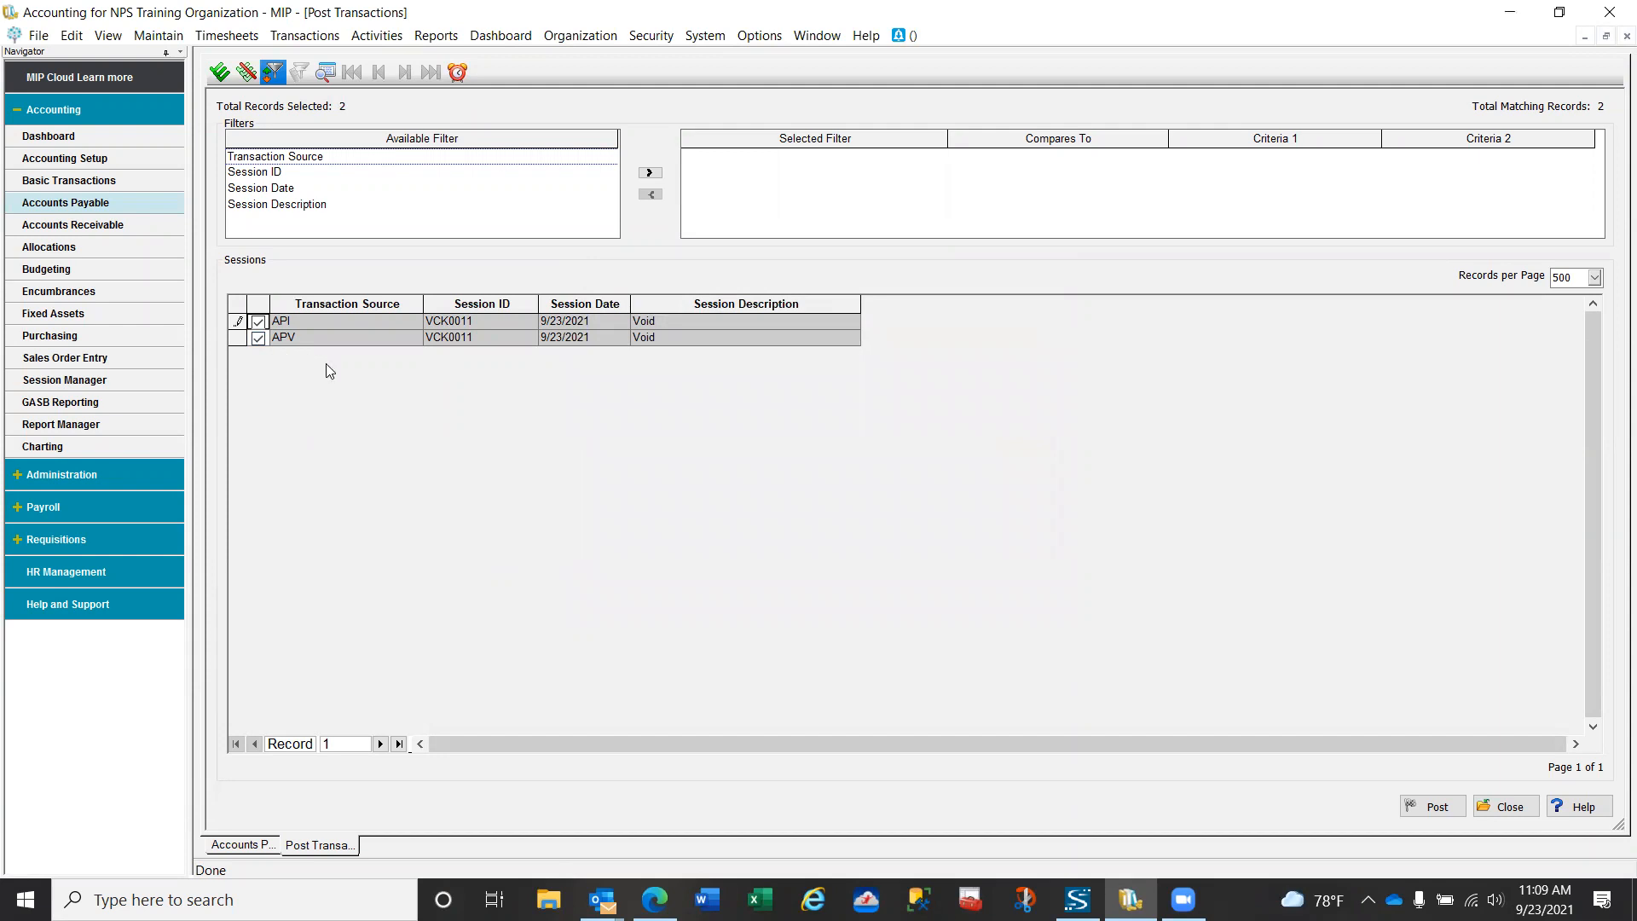
pyautogui.click(1437, 807)
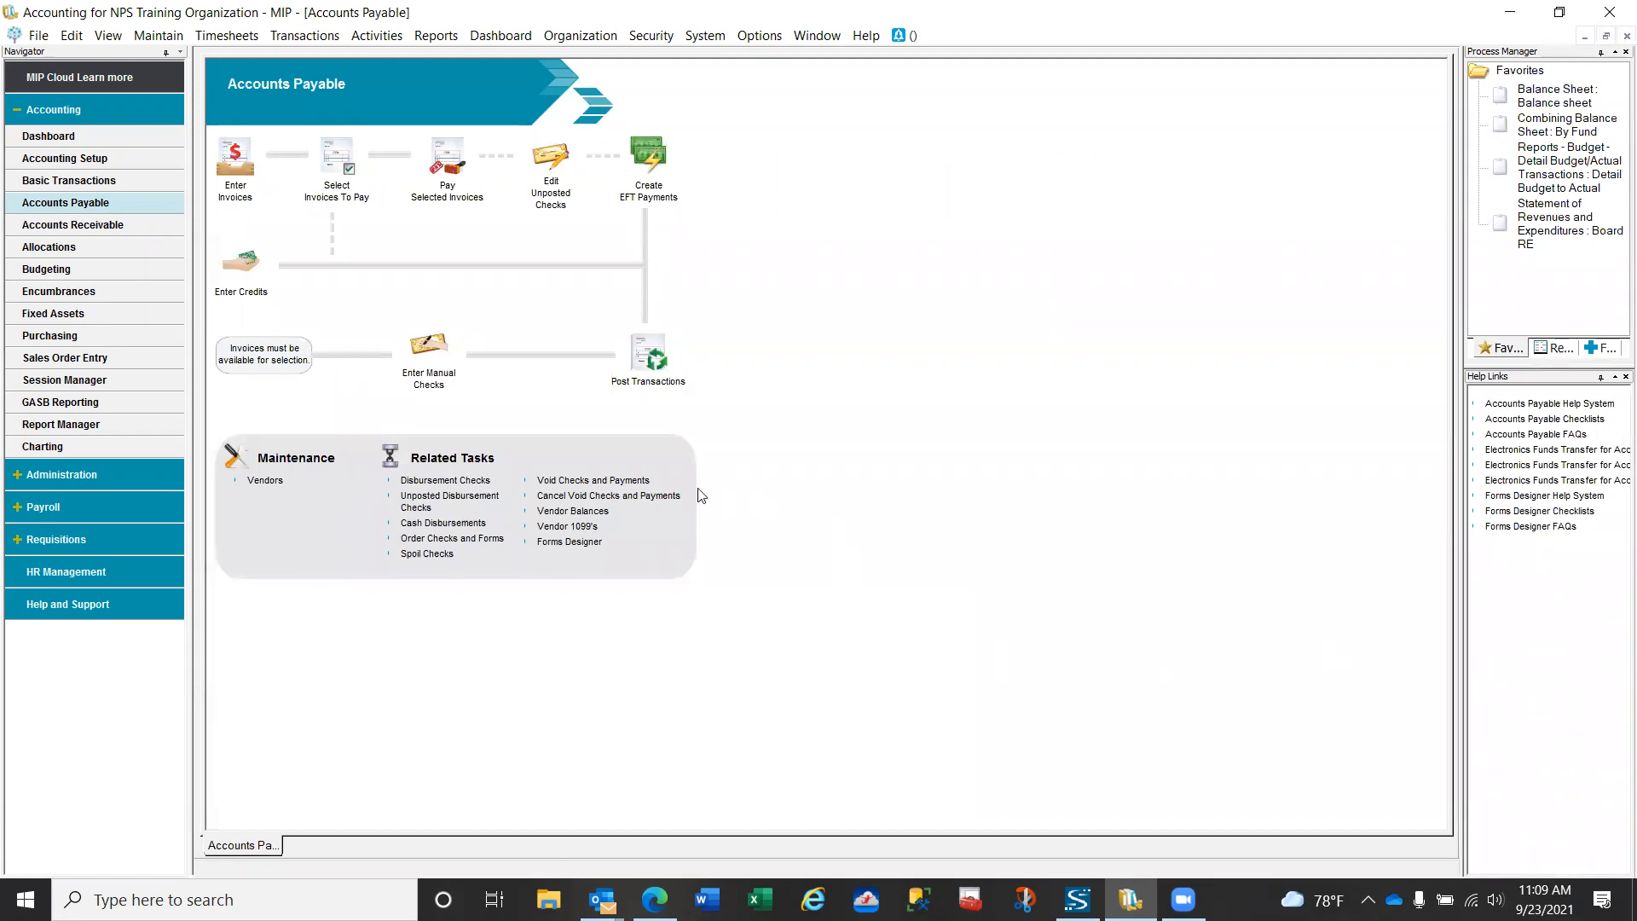
pyautogui.click(651, 362)
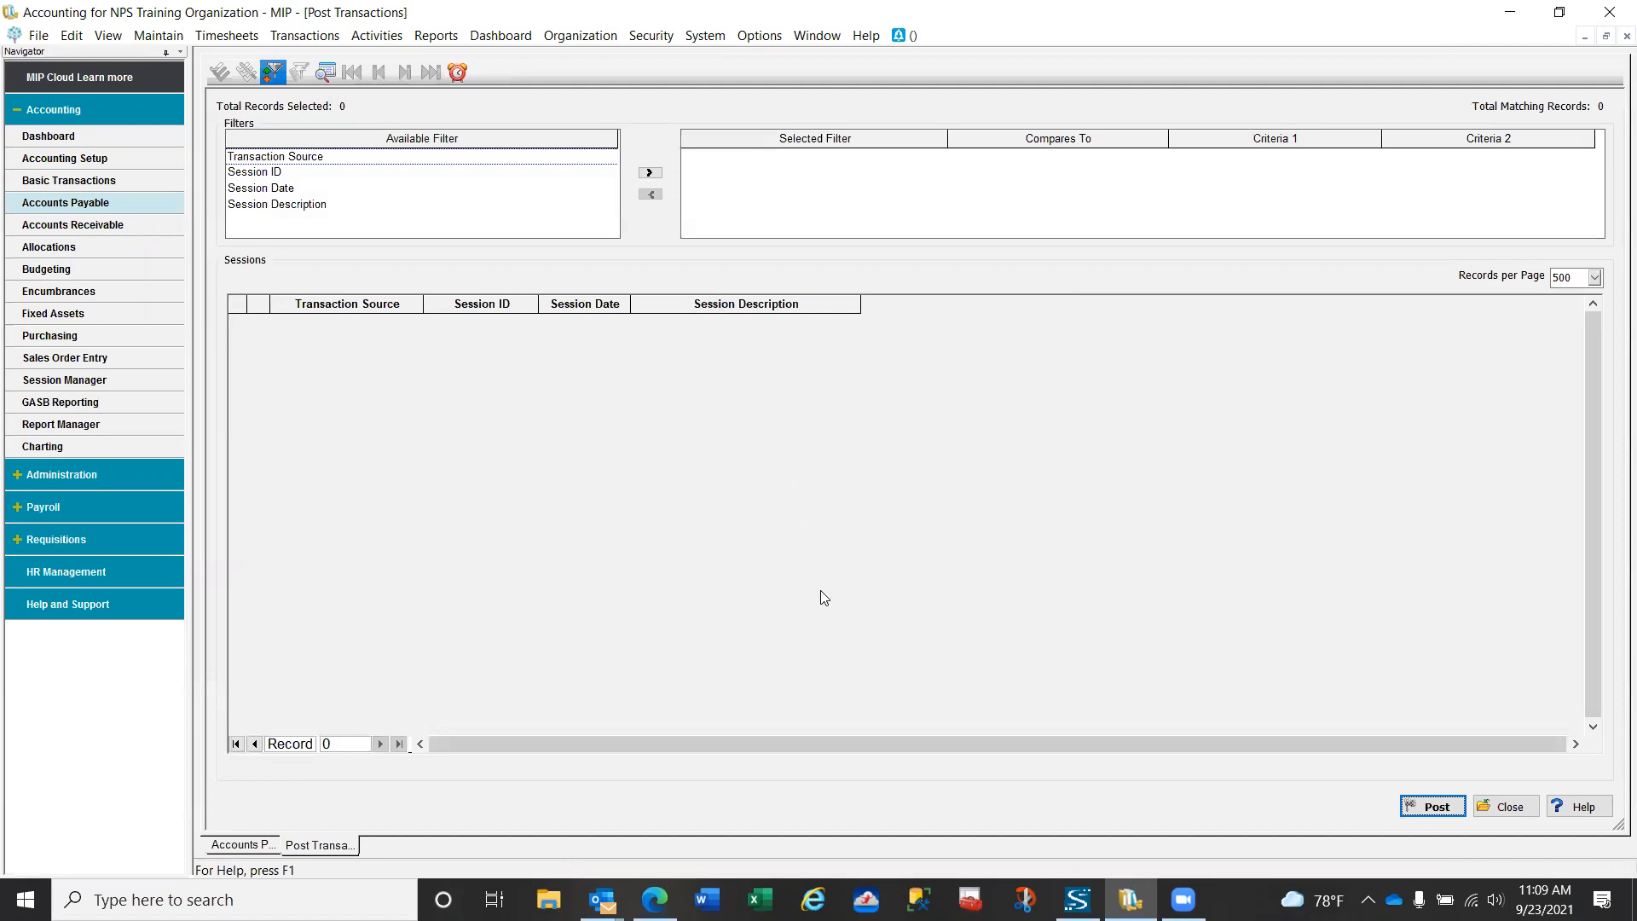
pyautogui.click(1508, 808)
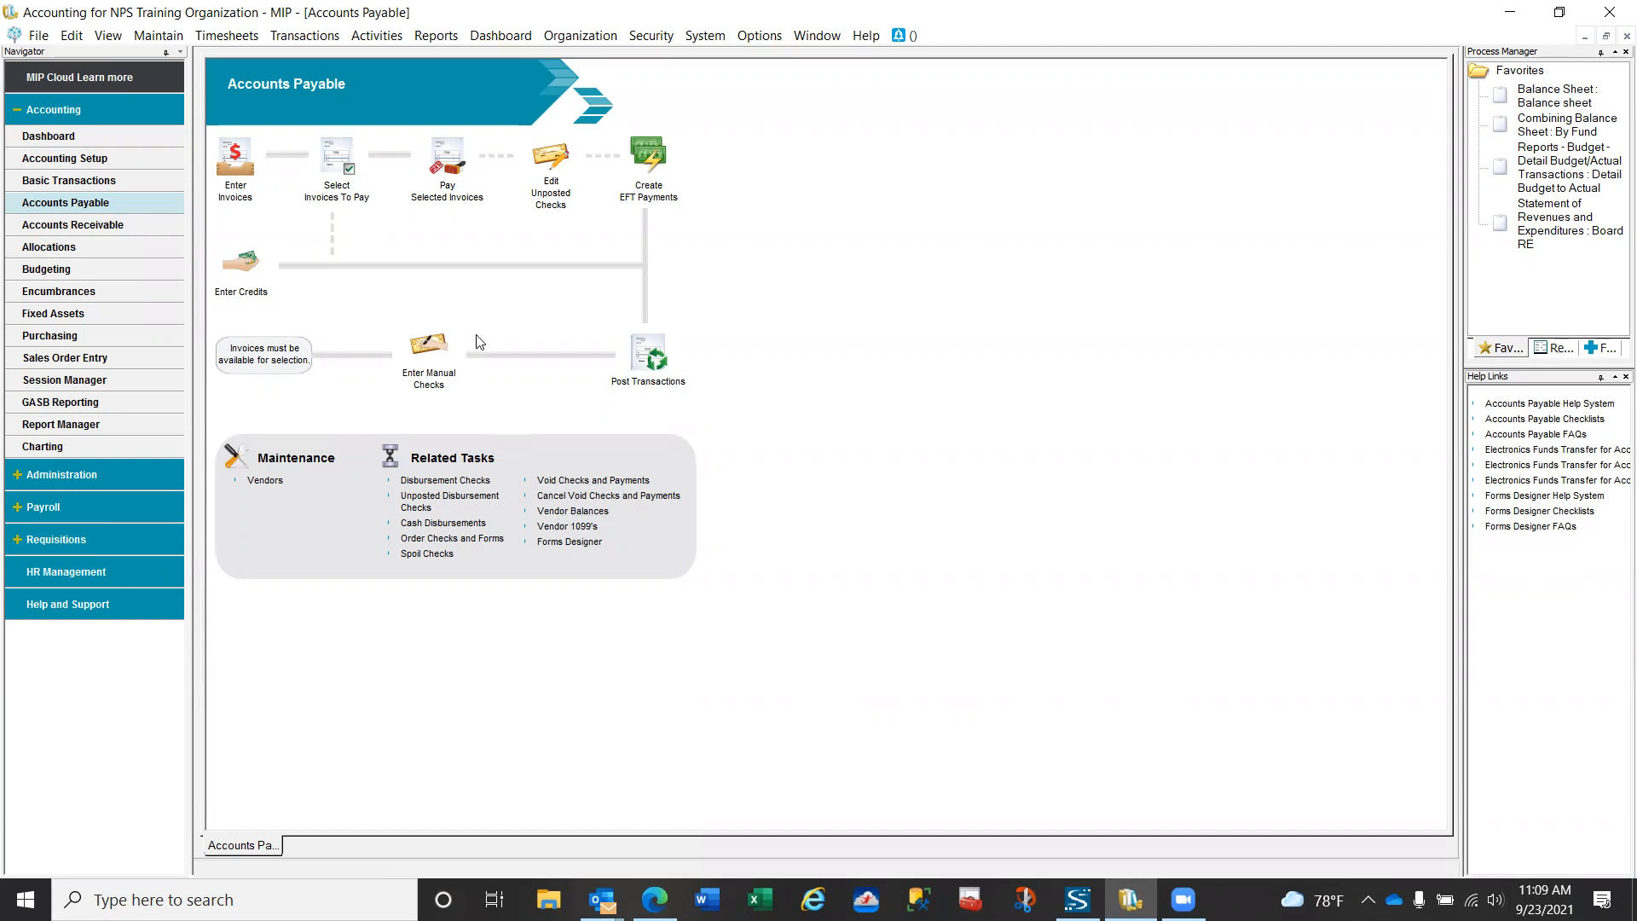
# - Display the vendor balances for vendor Trans and examine the transactions behind invoice 24994
pyautogui.click(391, 39)
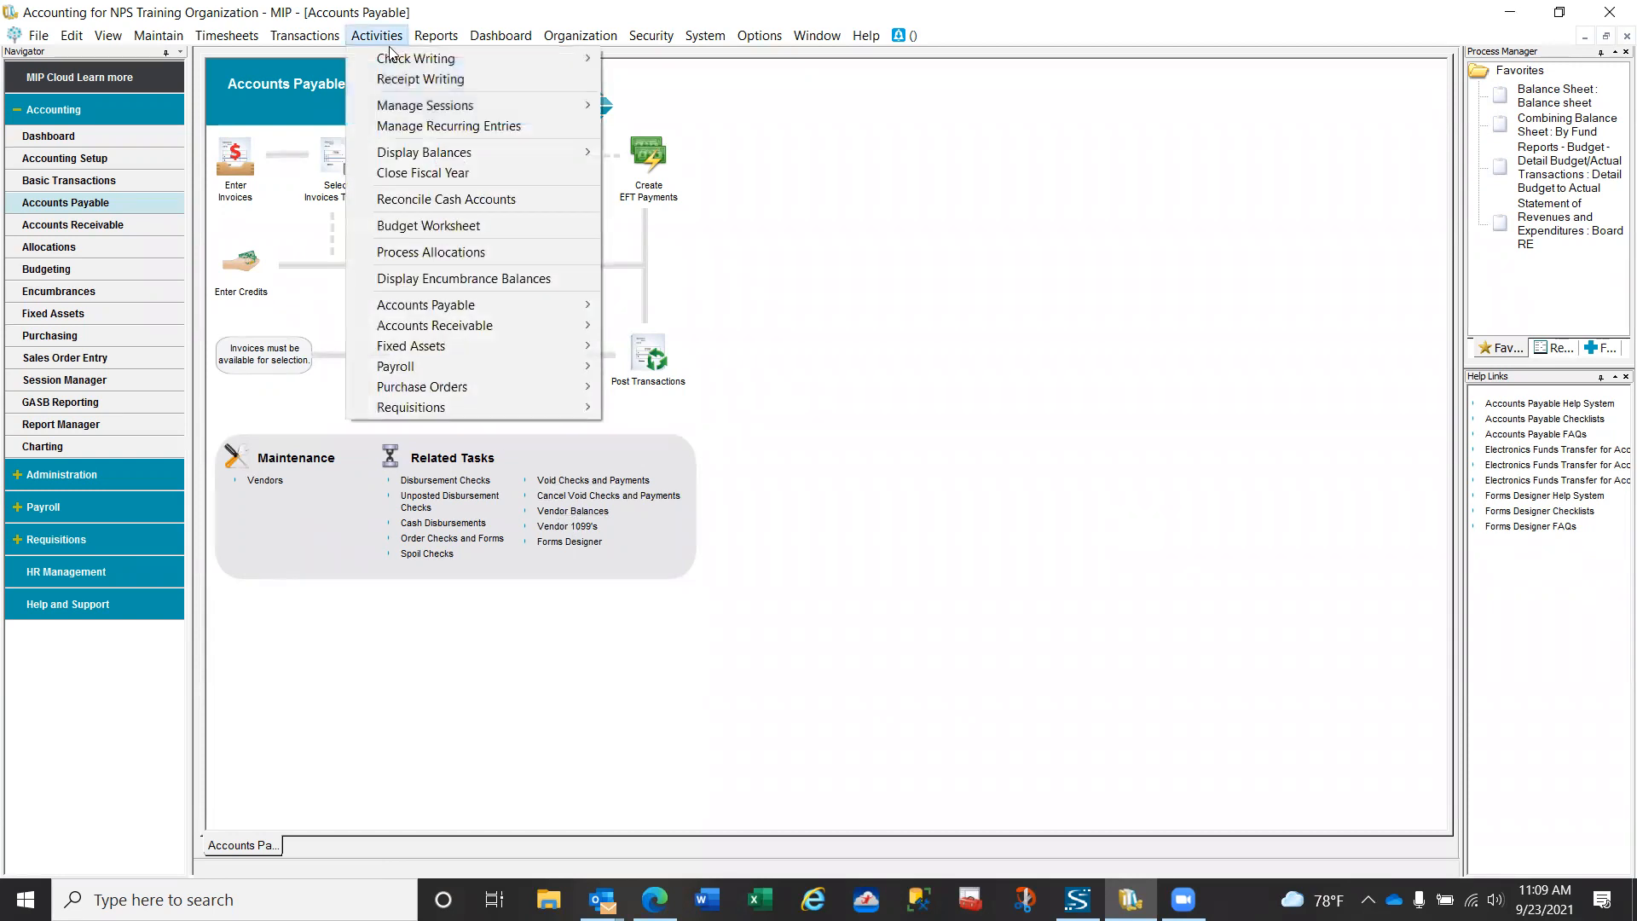
pyautogui.moveTo(426, 307)
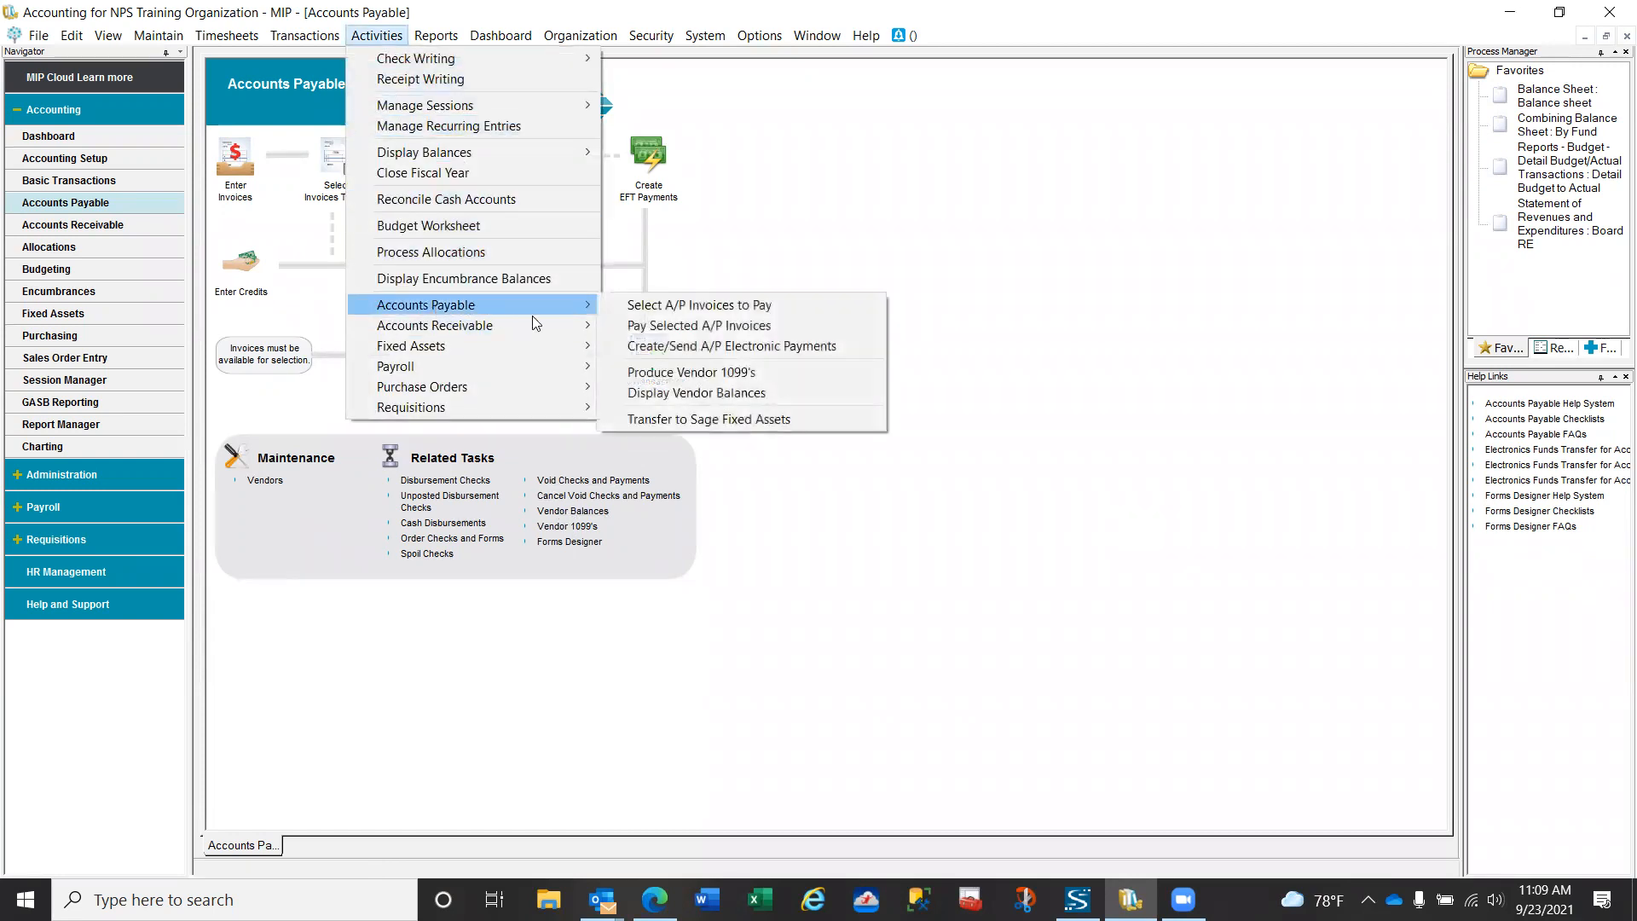
pyautogui.click(698, 394)
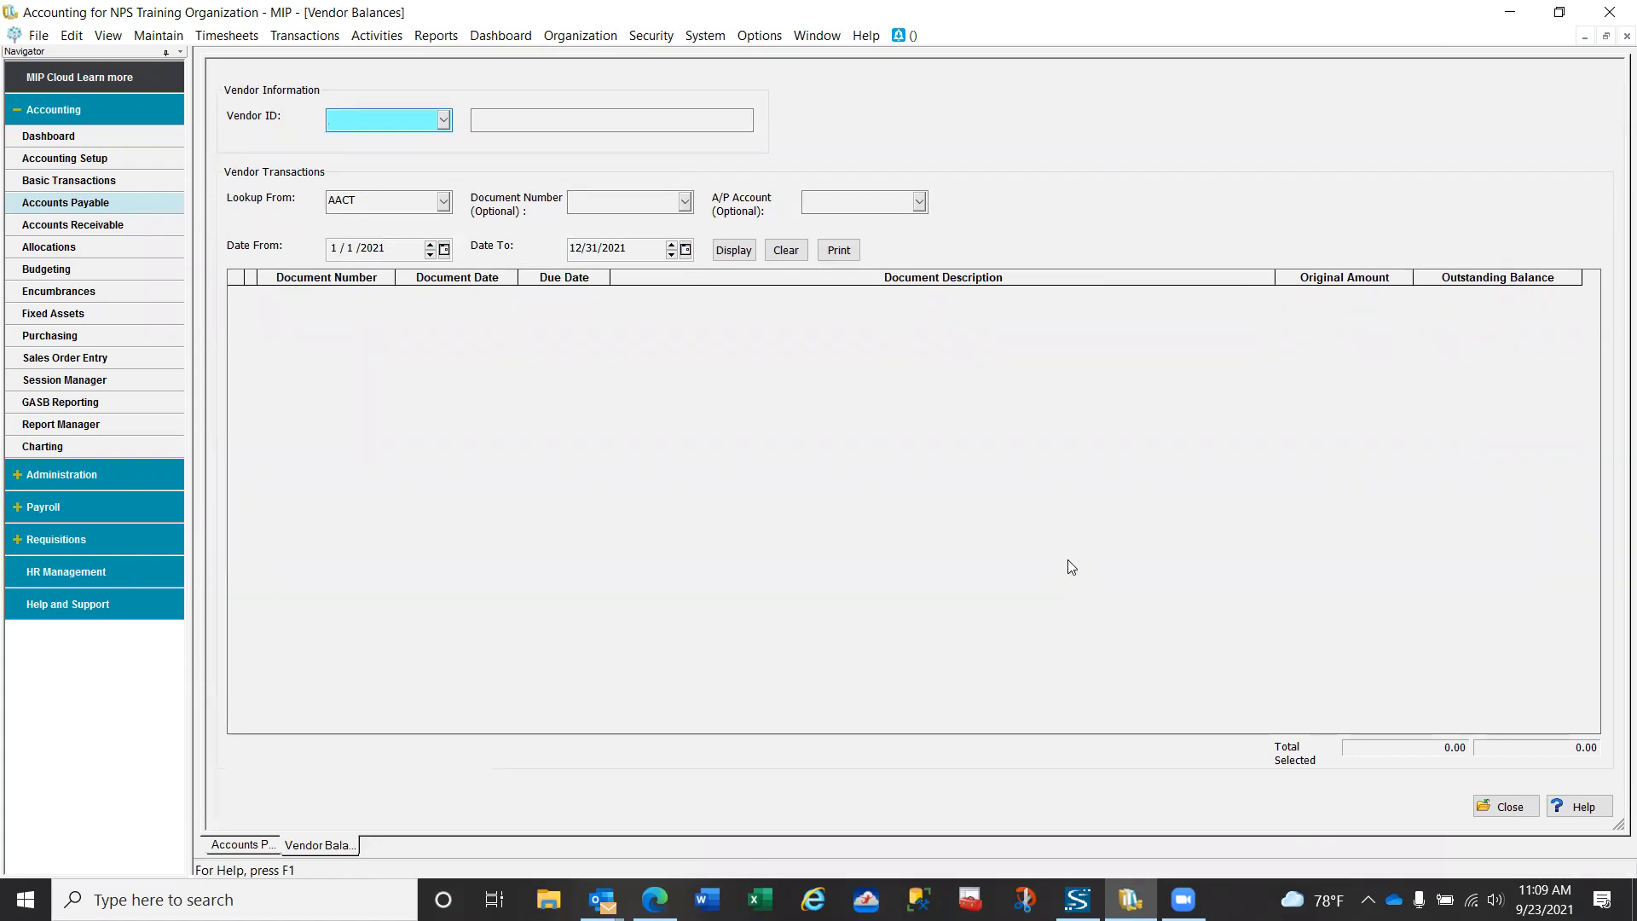
pyautogui.write('Trans')
pyautogui.press('Tab')
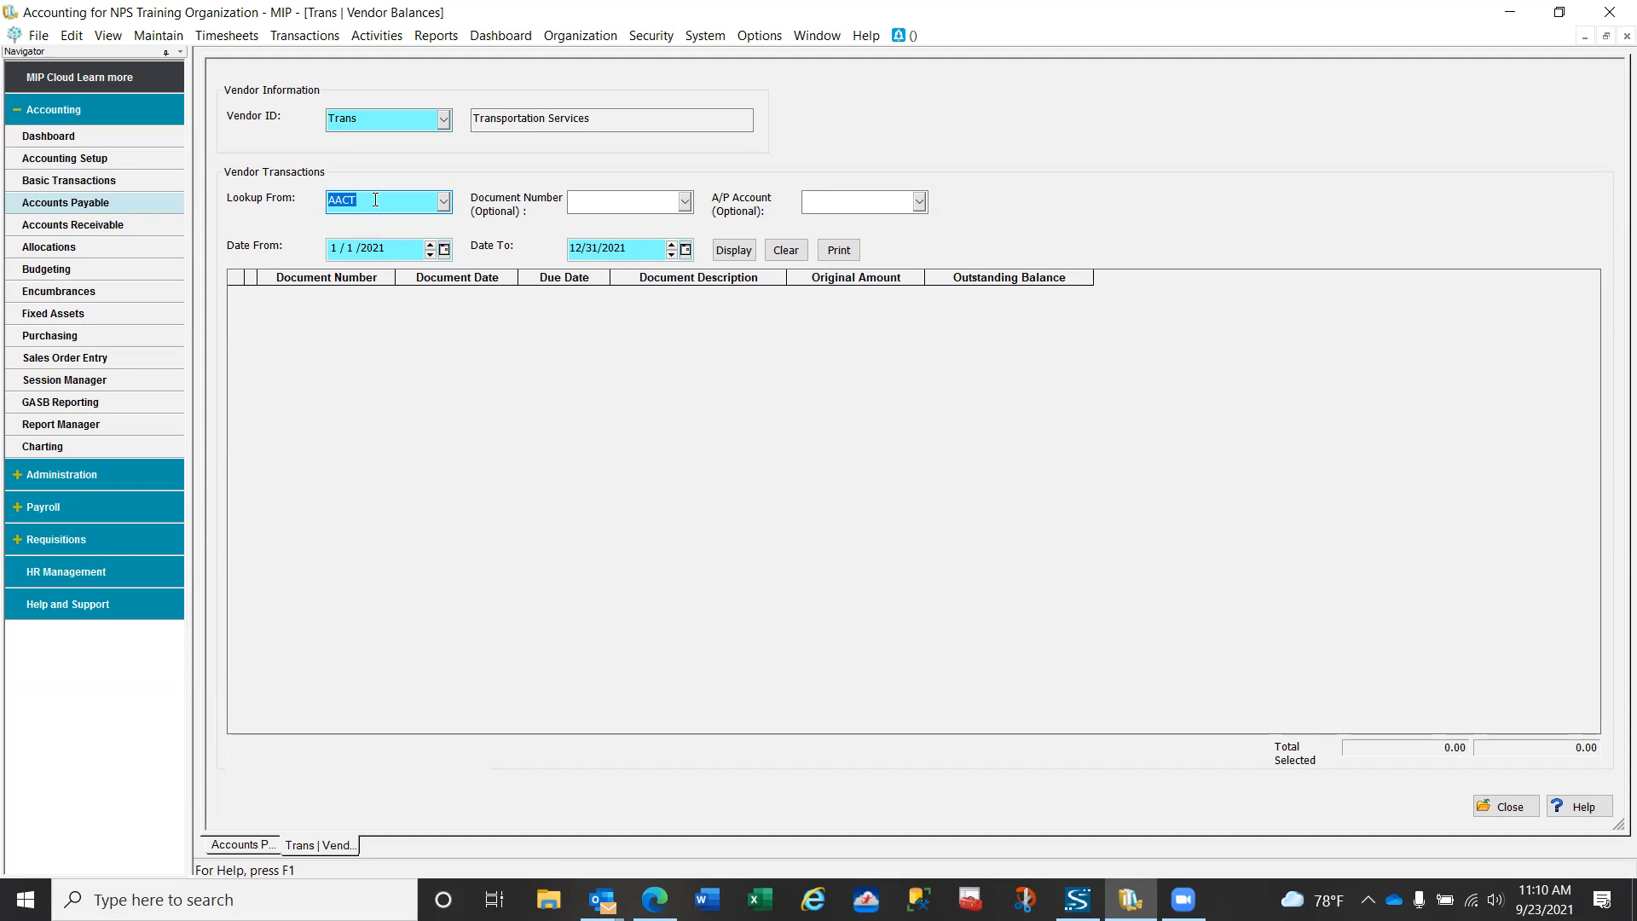
pyautogui.click(733, 250)
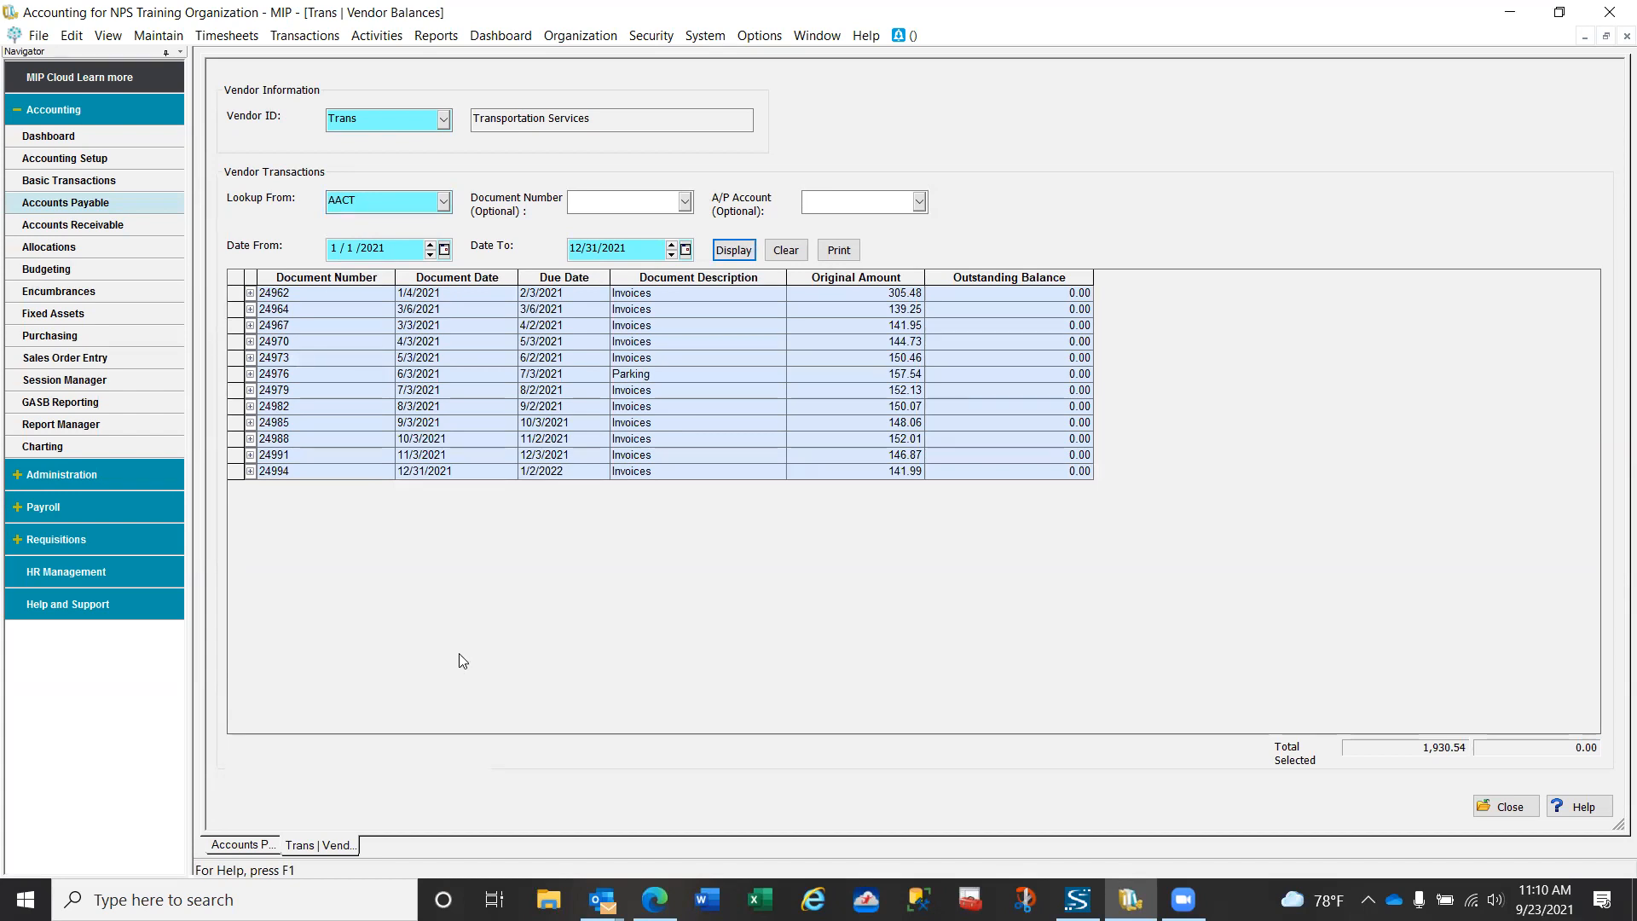
pyautogui.click(249, 471)
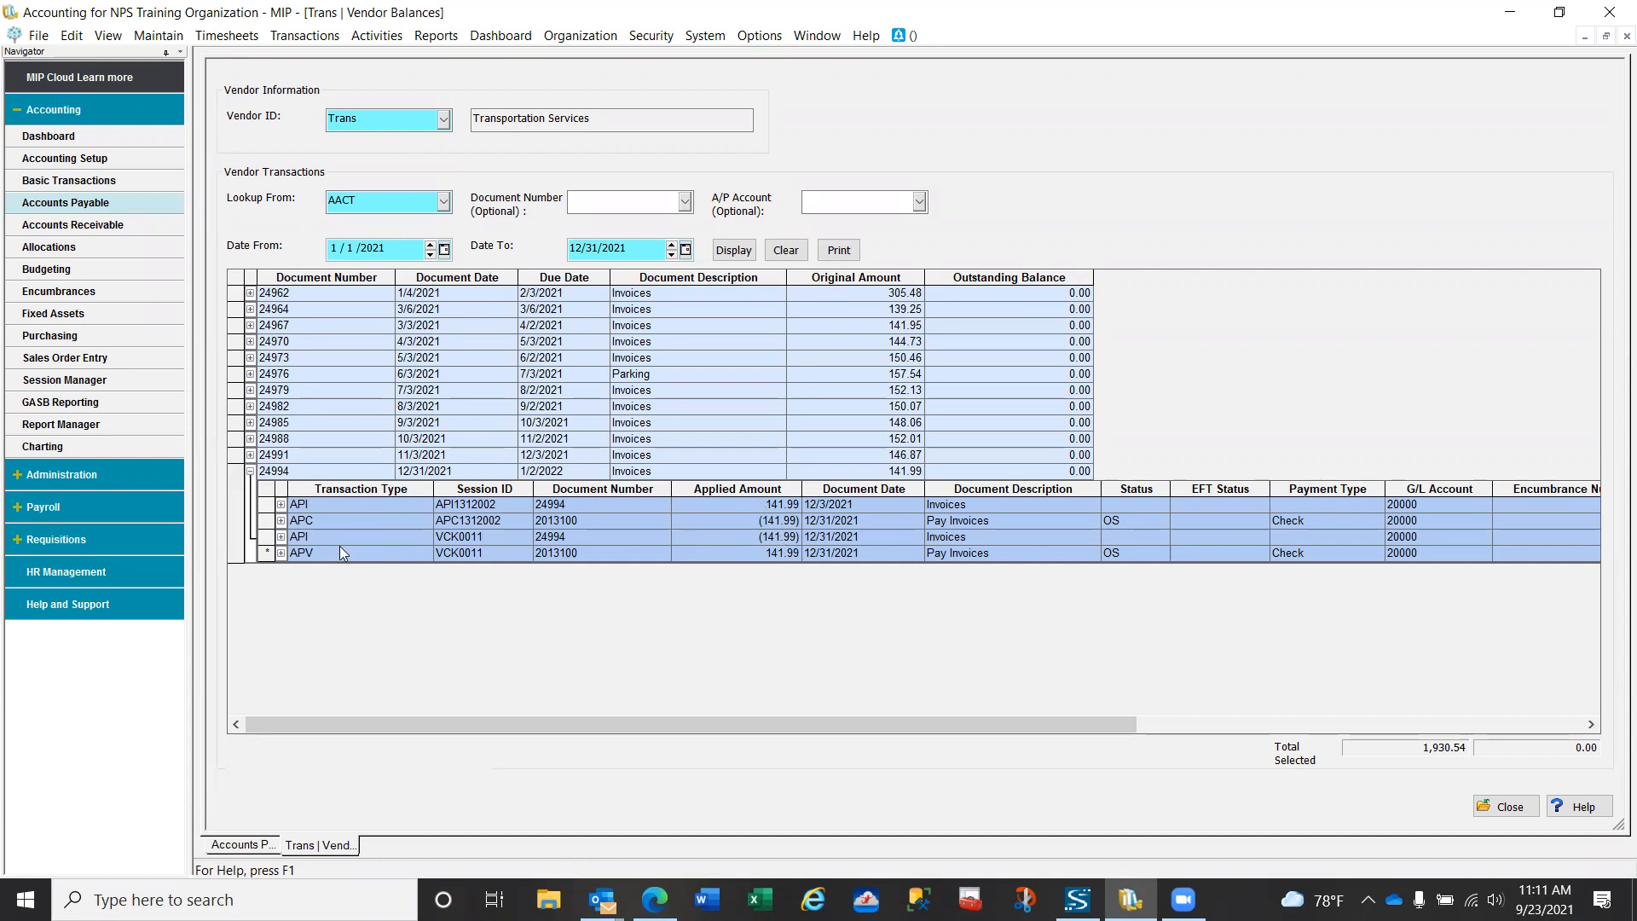
pyautogui.click(251, 472)
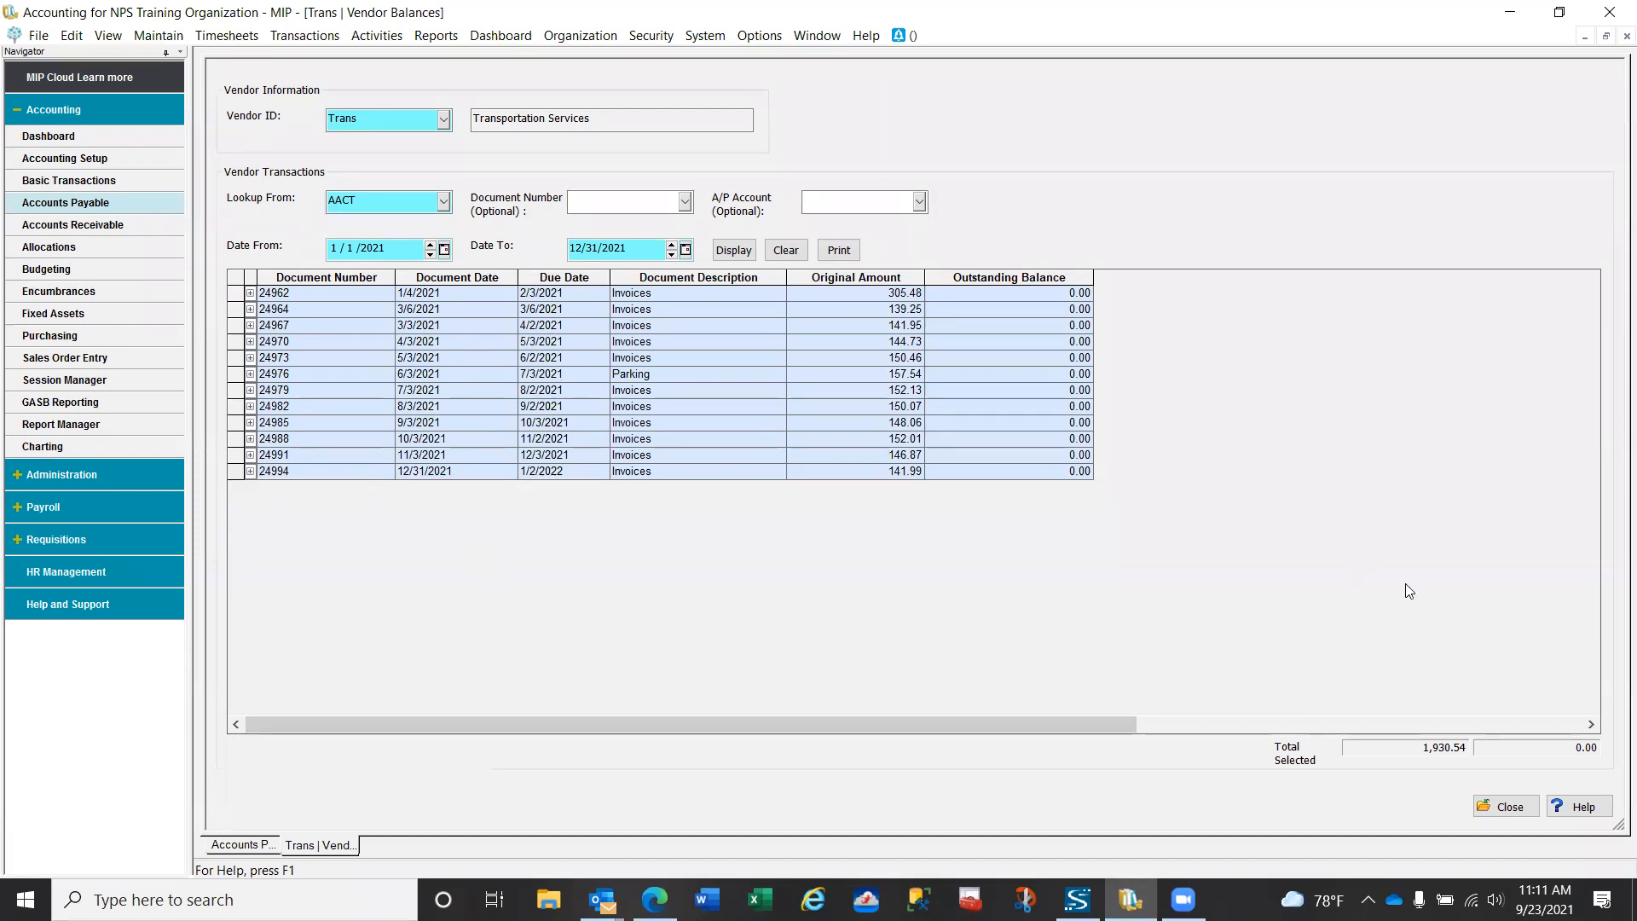
pyautogui.click(1509, 807)
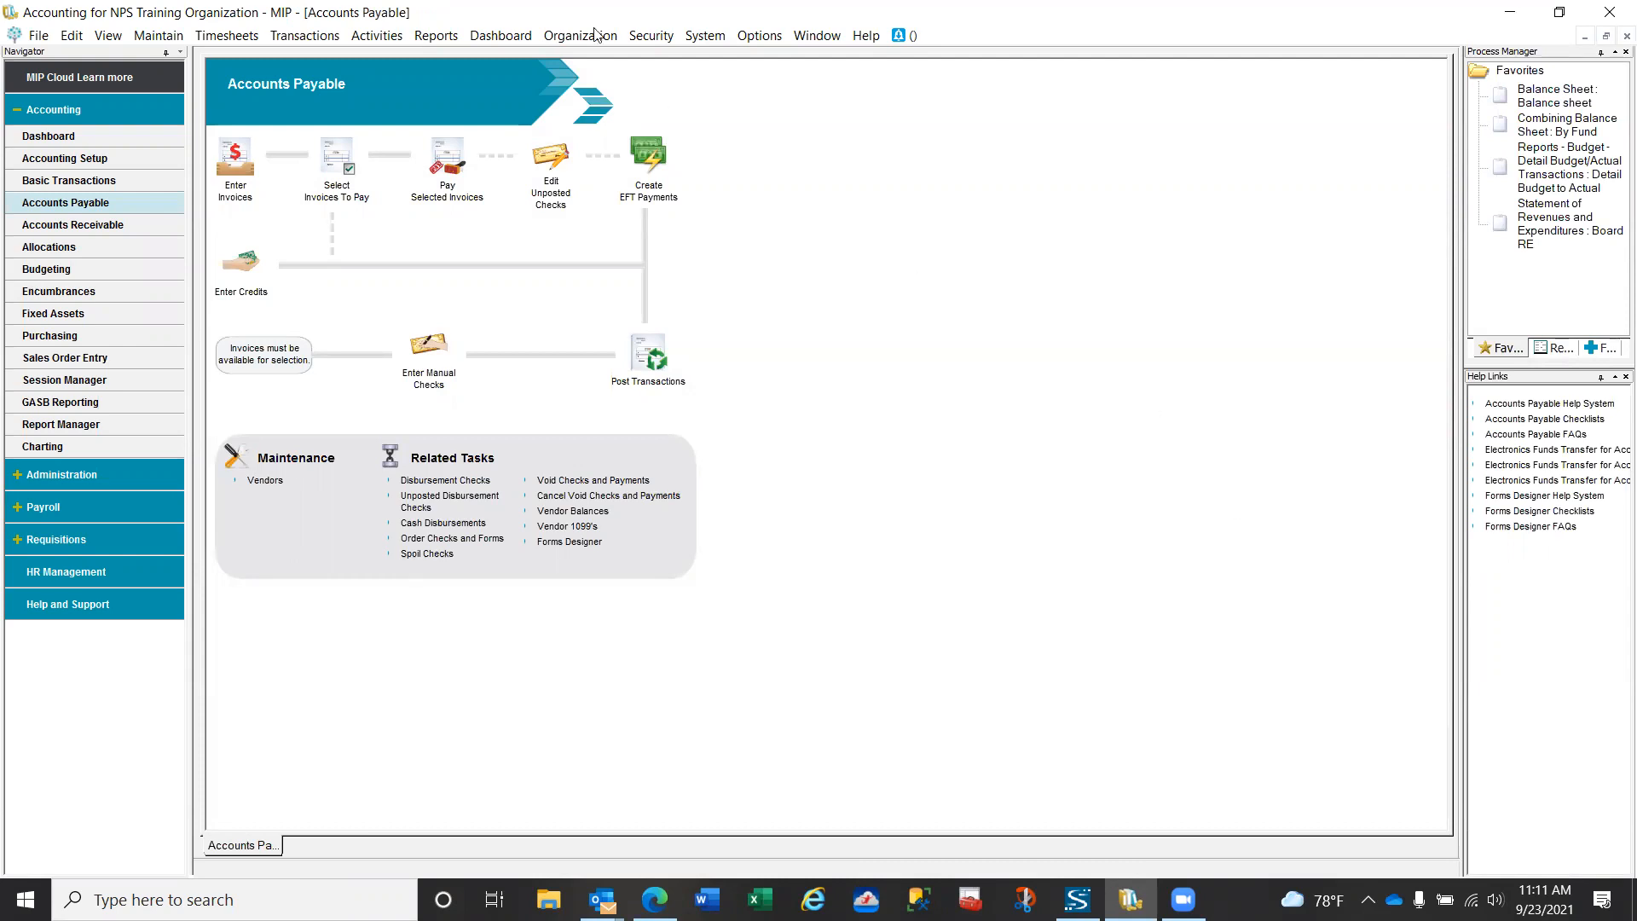
# - Set up a new void checks session VCK0012 with description "Void Check", using the original effective date
pyautogui.click(376, 34)
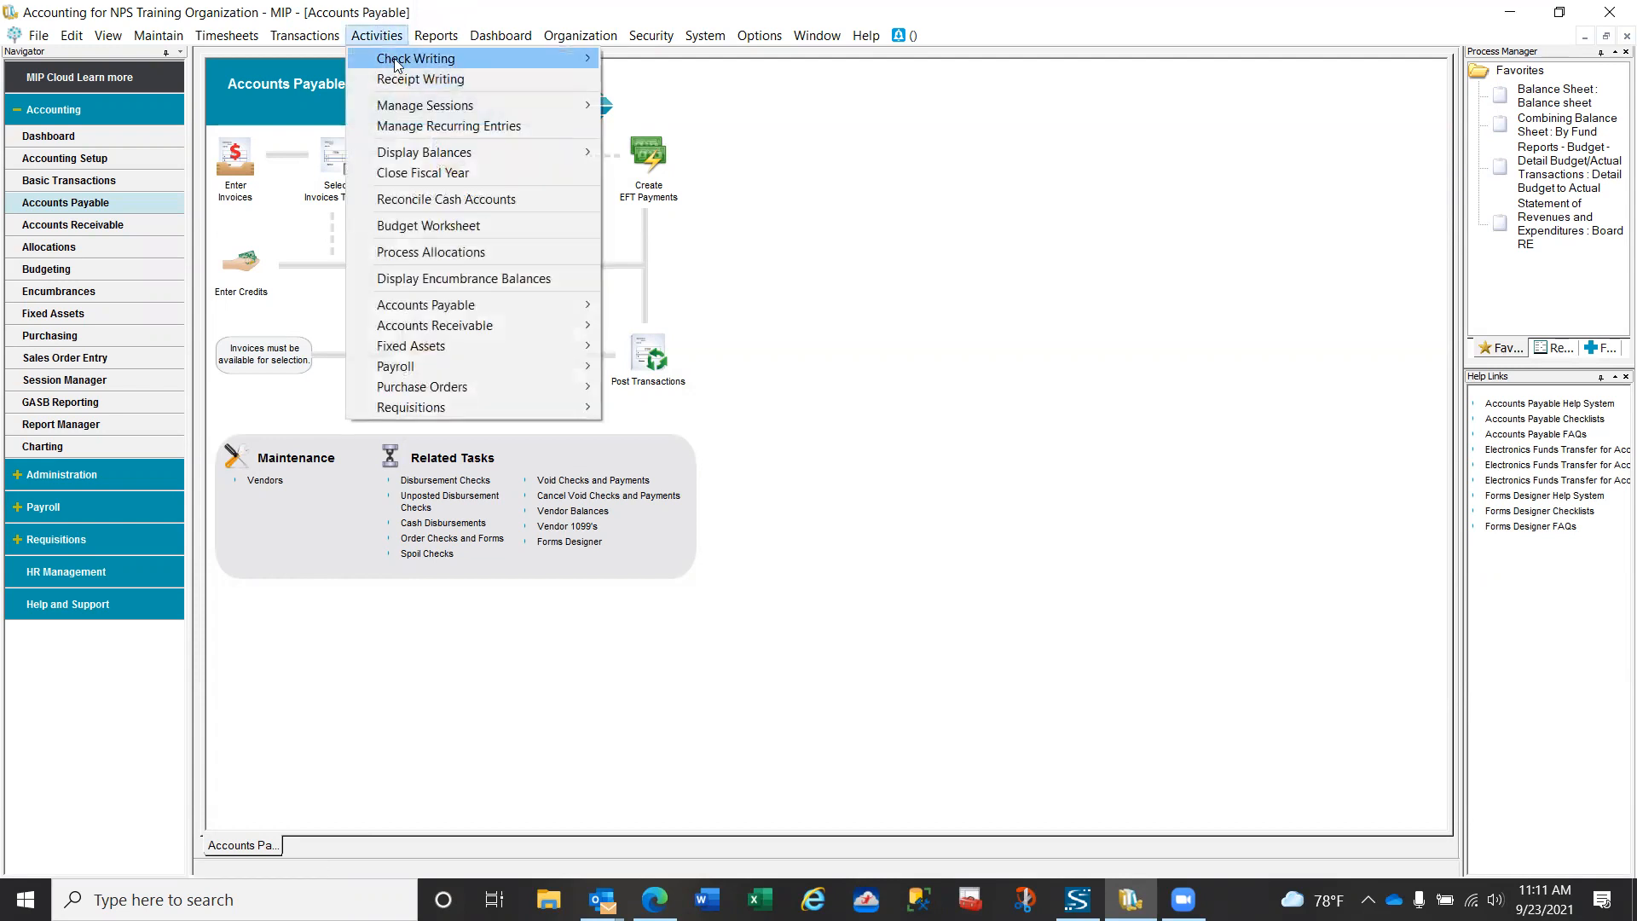
pyautogui.moveTo(401, 61)
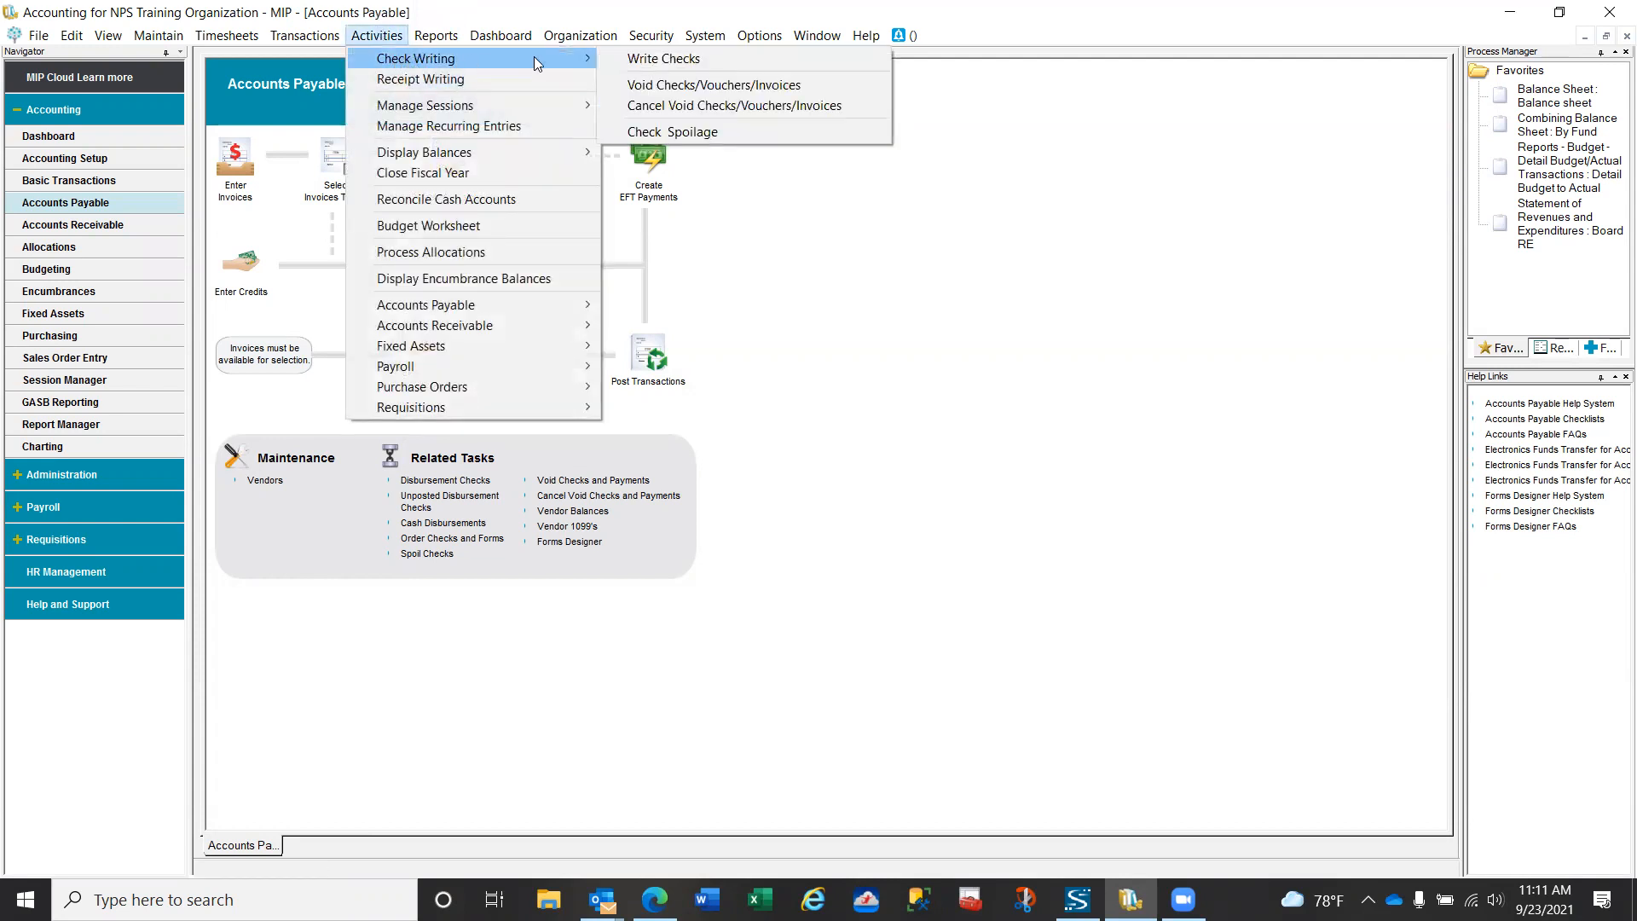
pyautogui.click(650, 89)
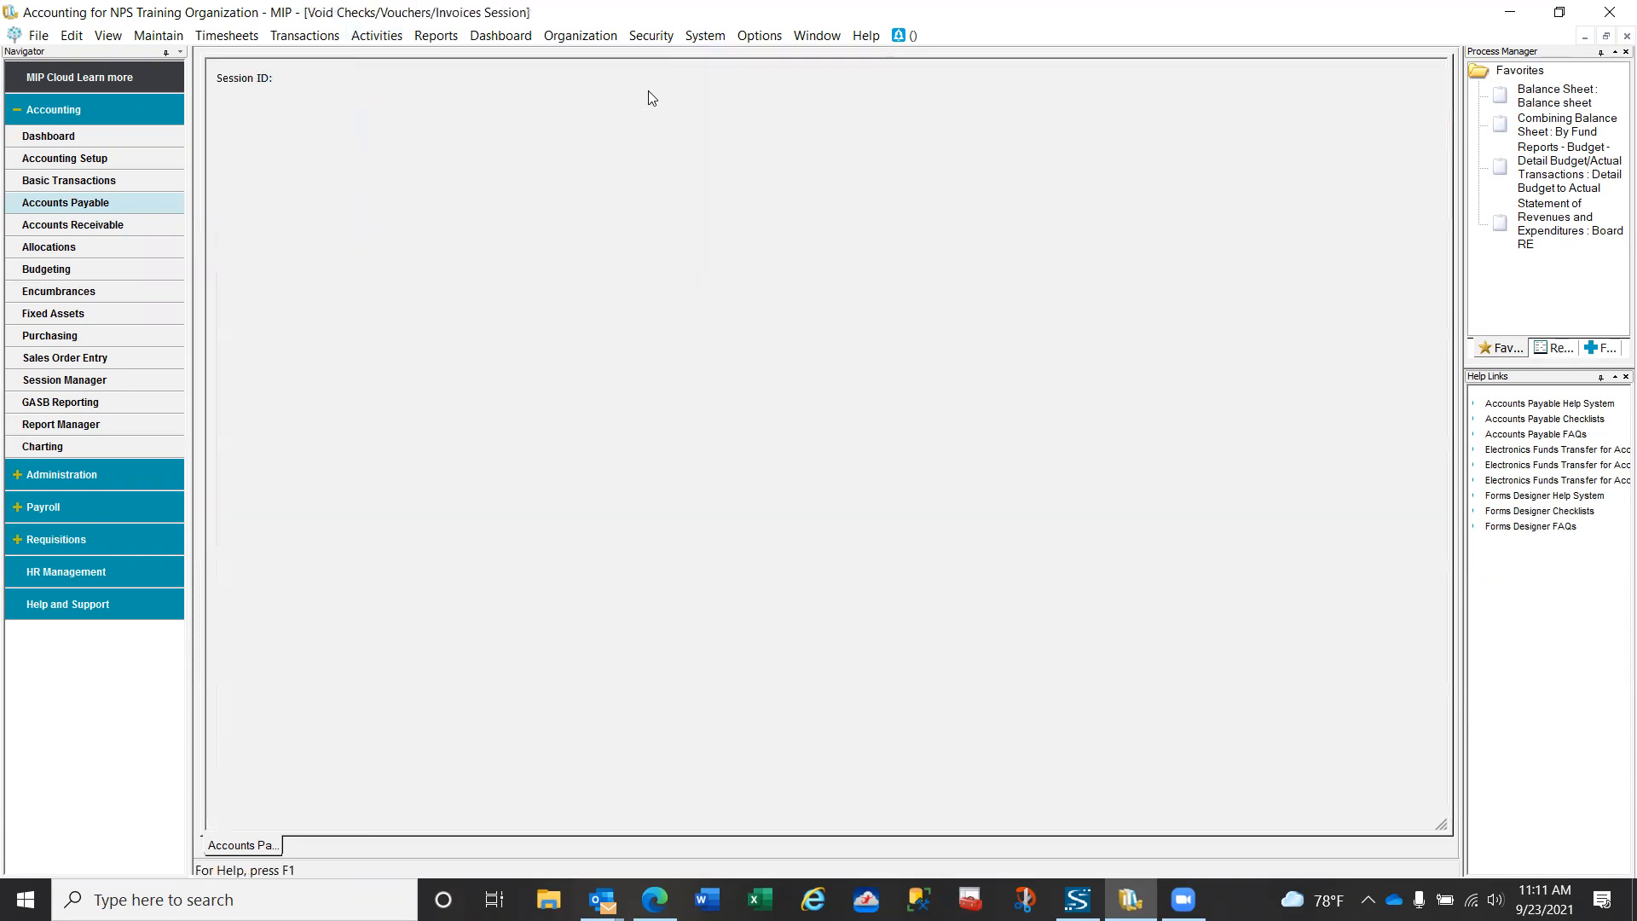
pyautogui.press('F3')
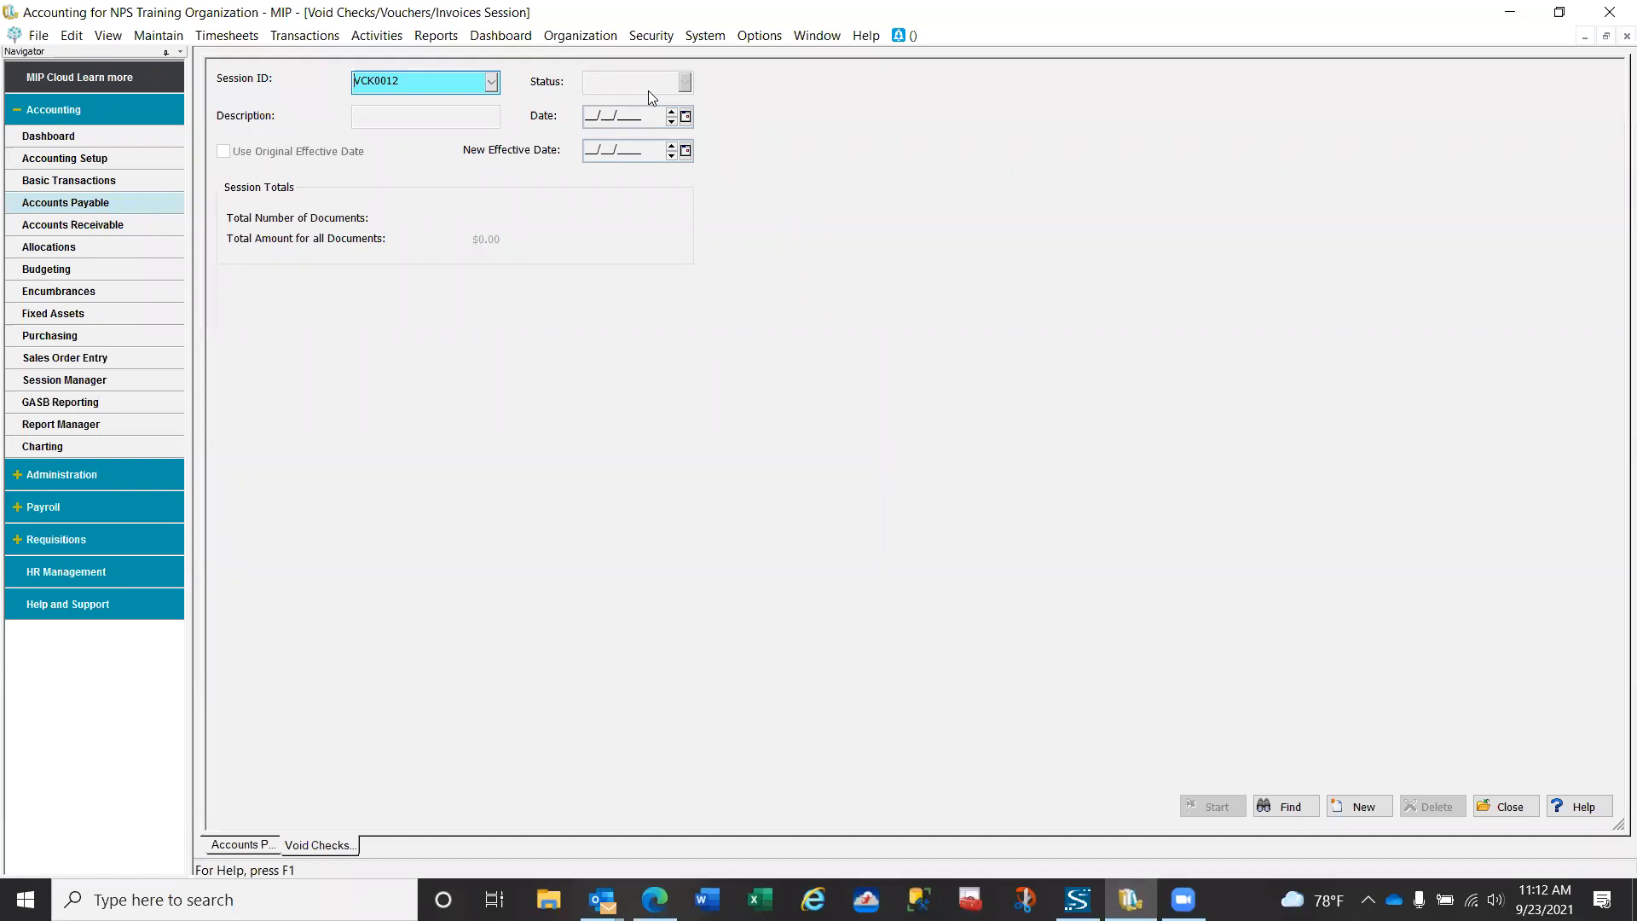
pyautogui.press('Tab')
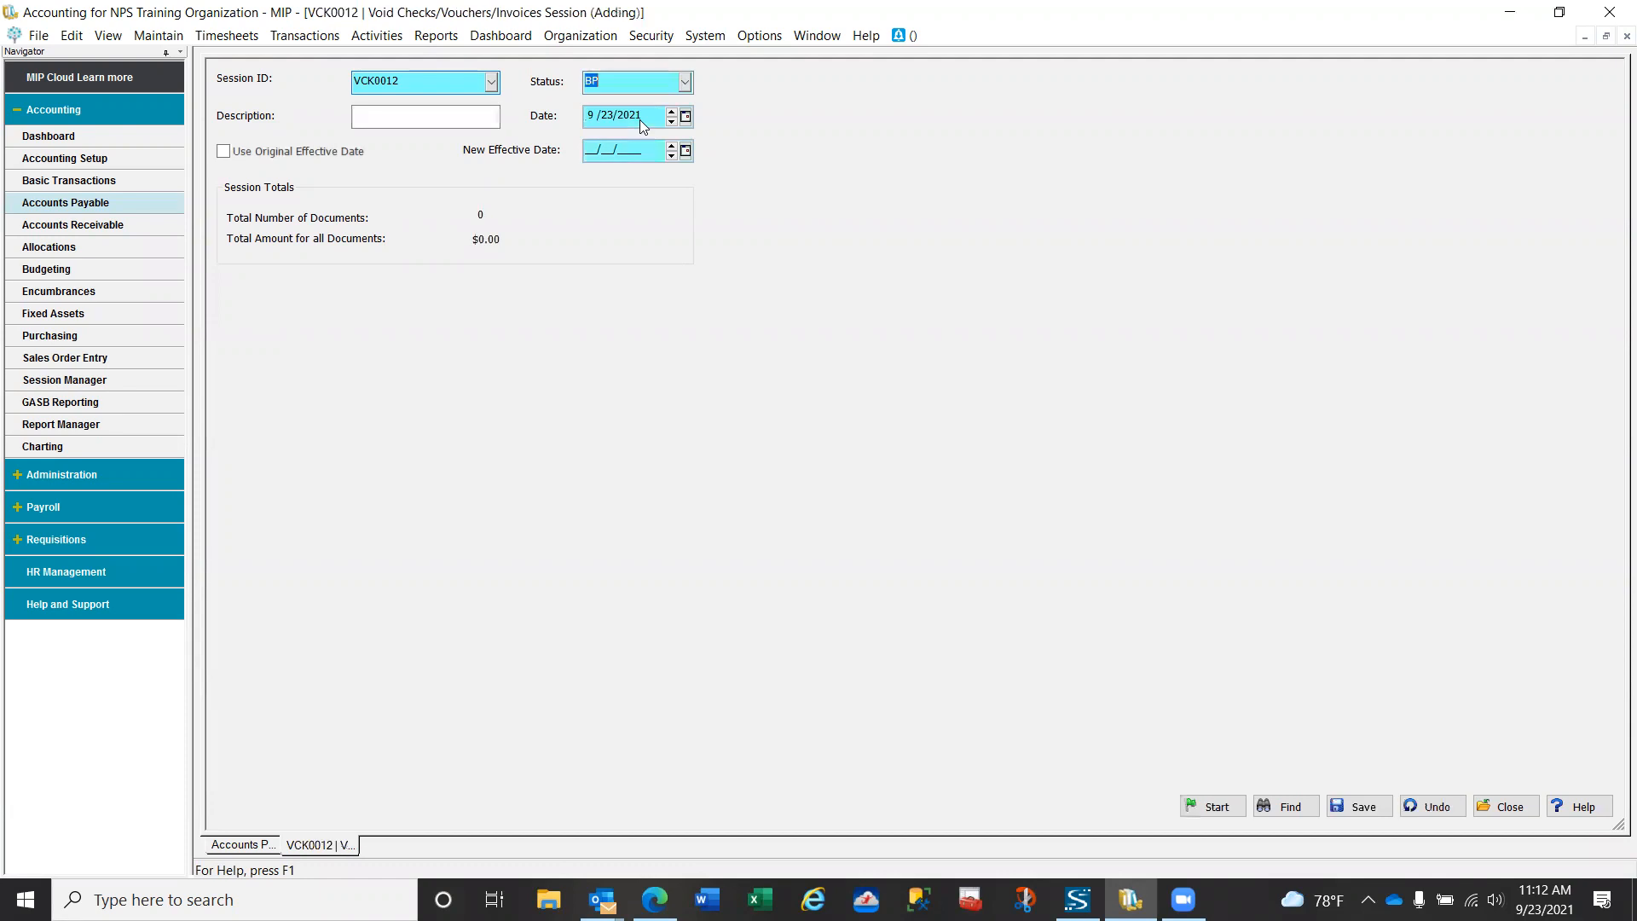
pyautogui.click(455, 116)
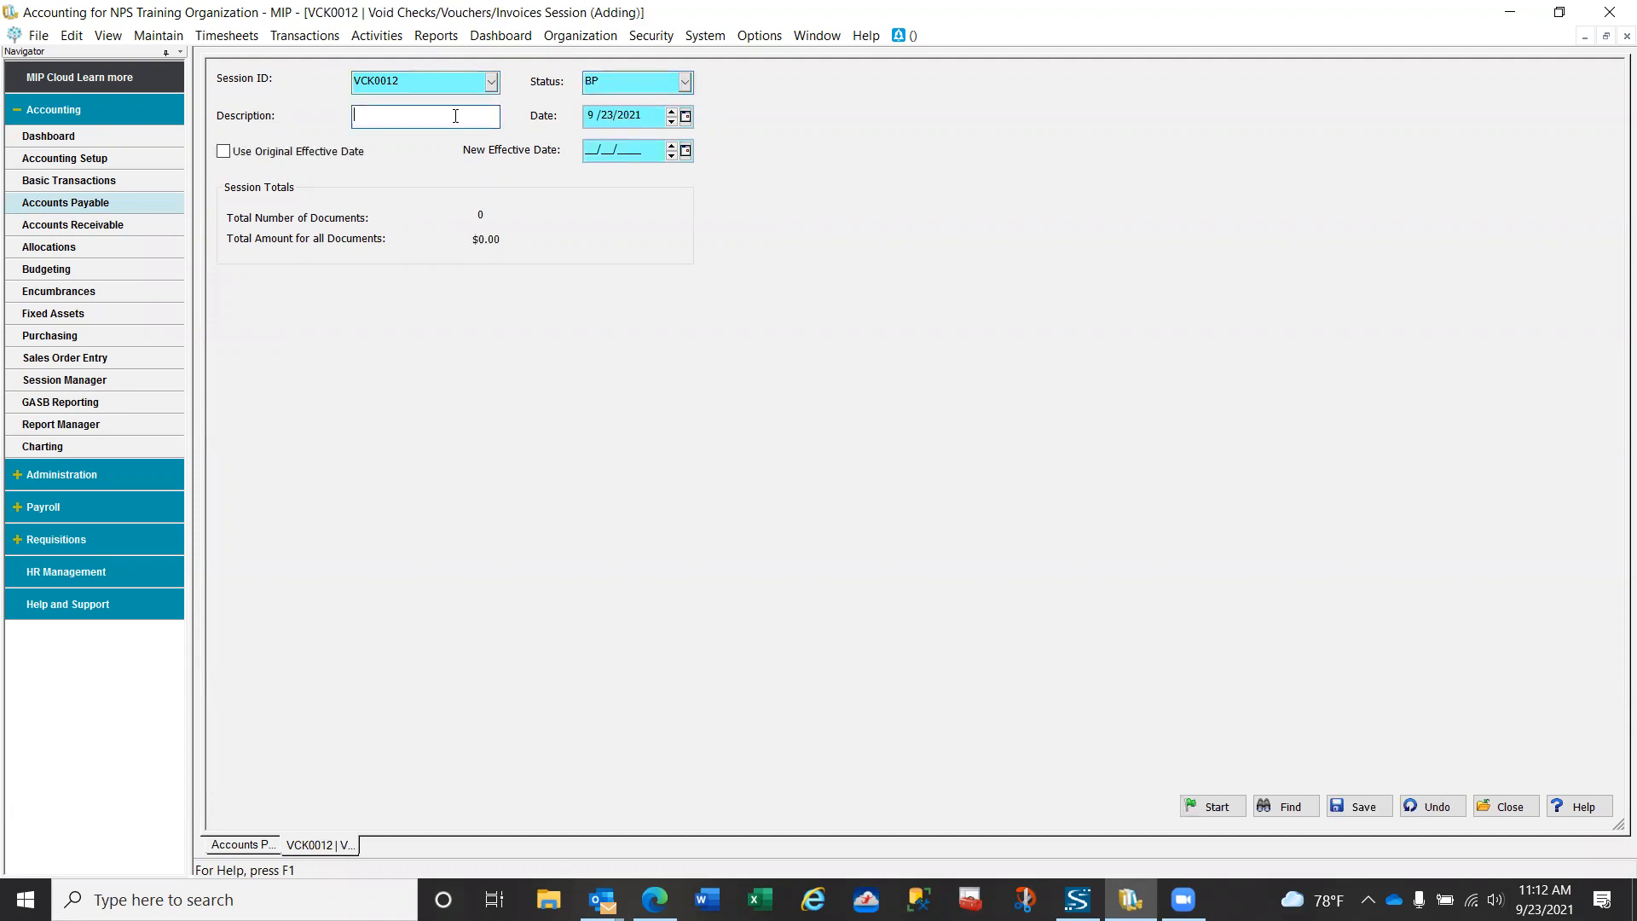
pyautogui.write('Void Check')
pyautogui.press('Tab')
pyautogui.click(226, 153)
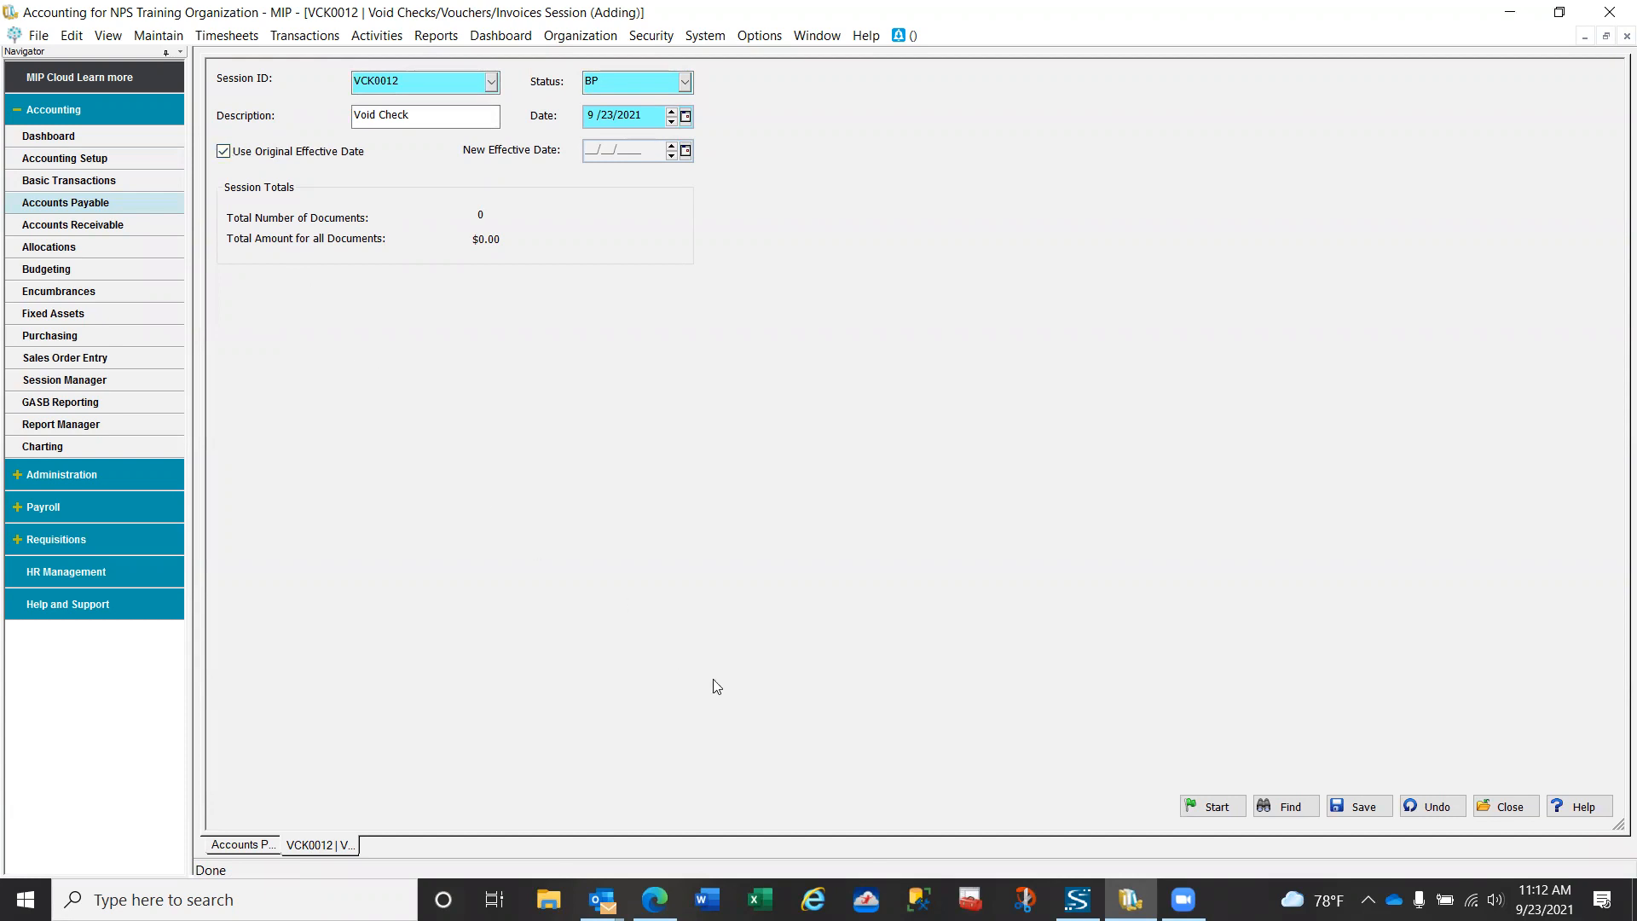
# - Start the void session, replace the Date filter with Vendor ID equal to Trans, and display the matching checks
pyautogui.click(1213, 806)
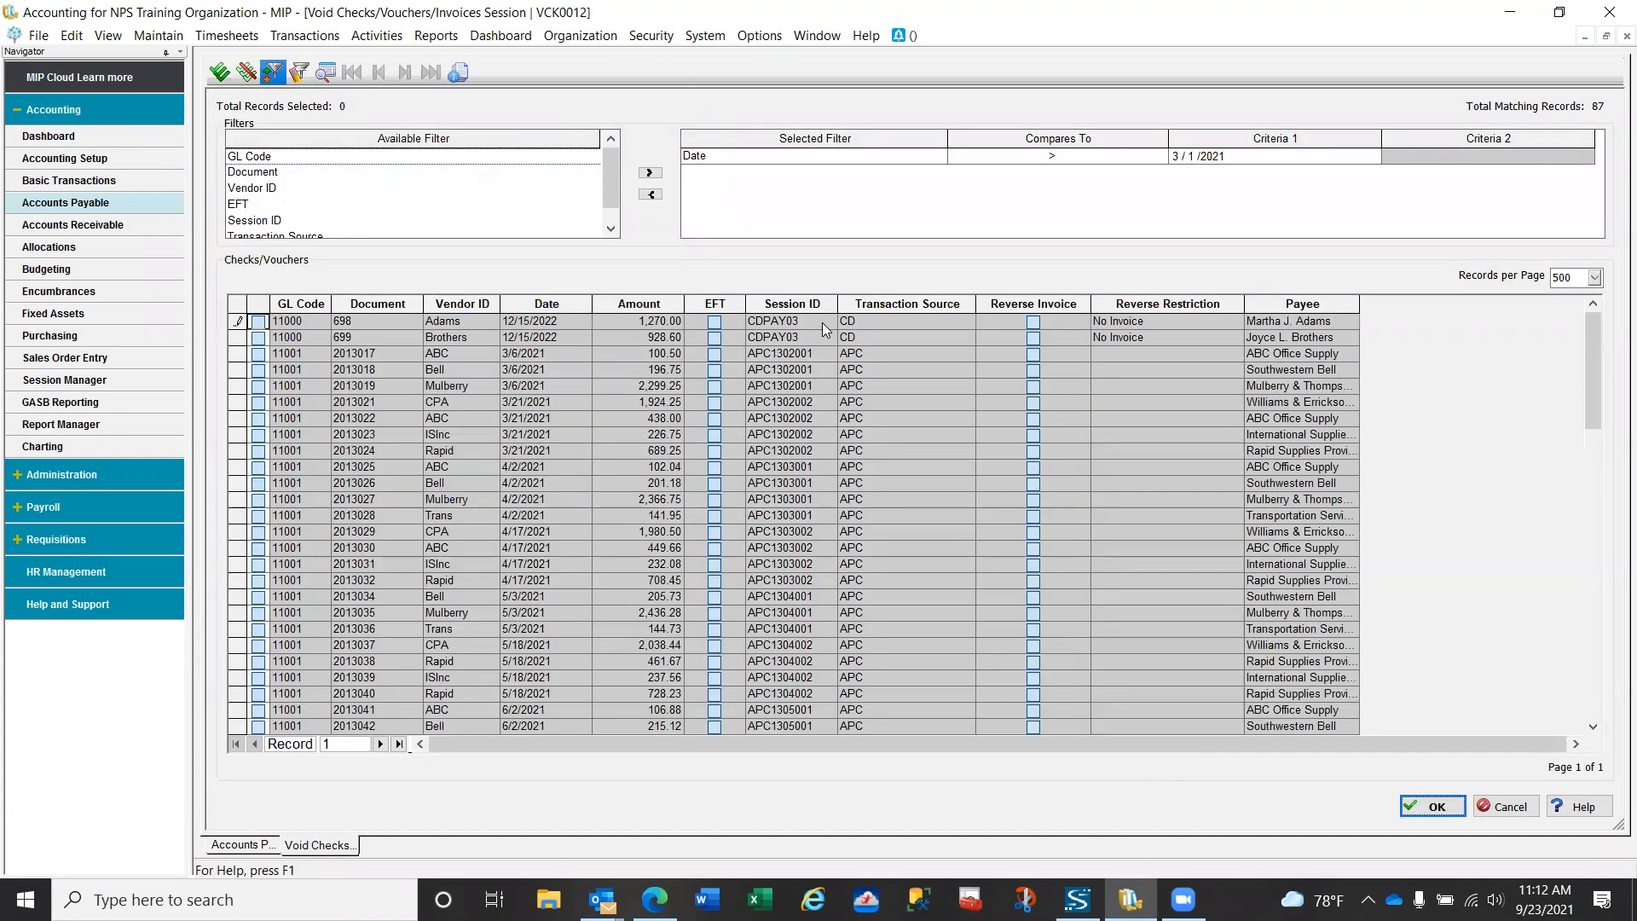
pyautogui.click(719, 160)
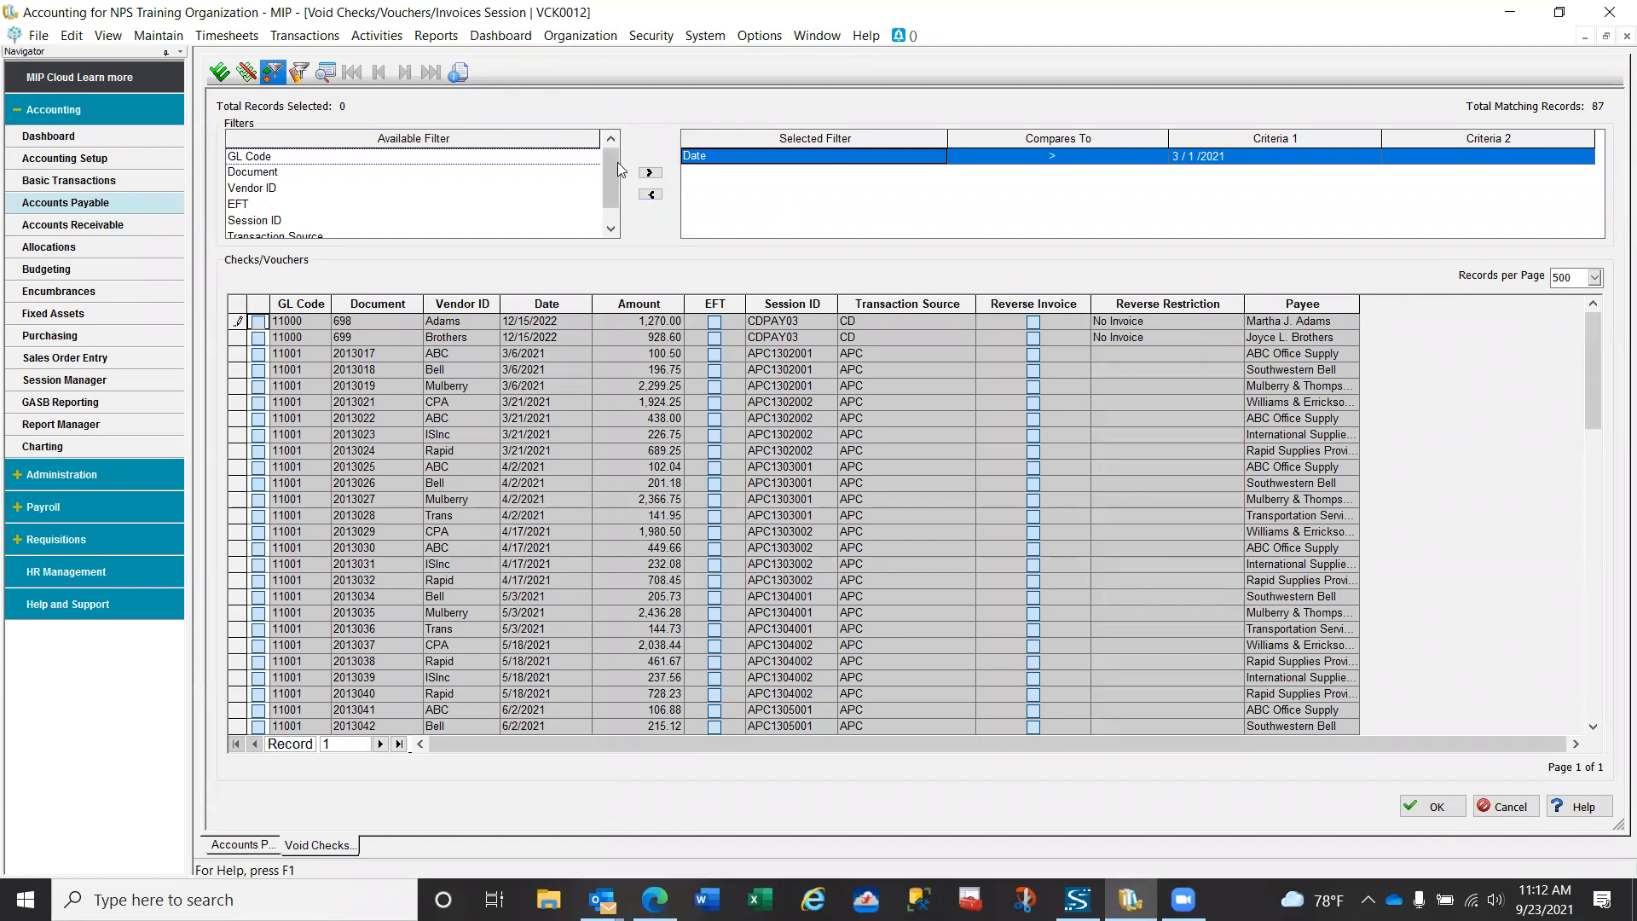
pyautogui.click(650, 194)
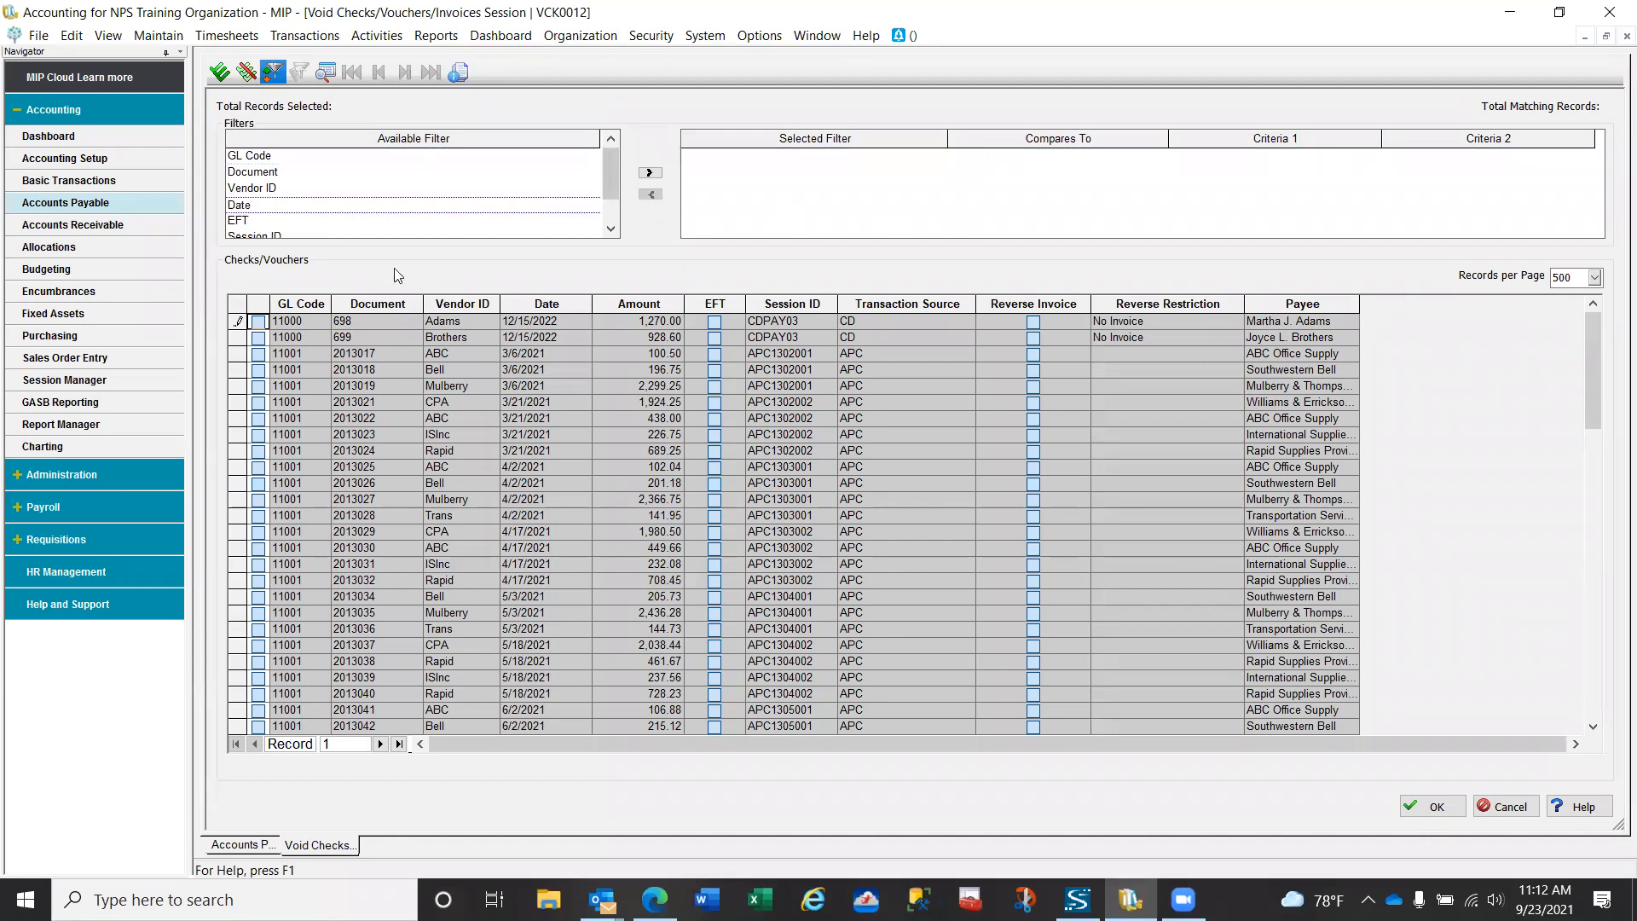
pyautogui.click(265, 191)
pyautogui.doubleClick(265, 191)
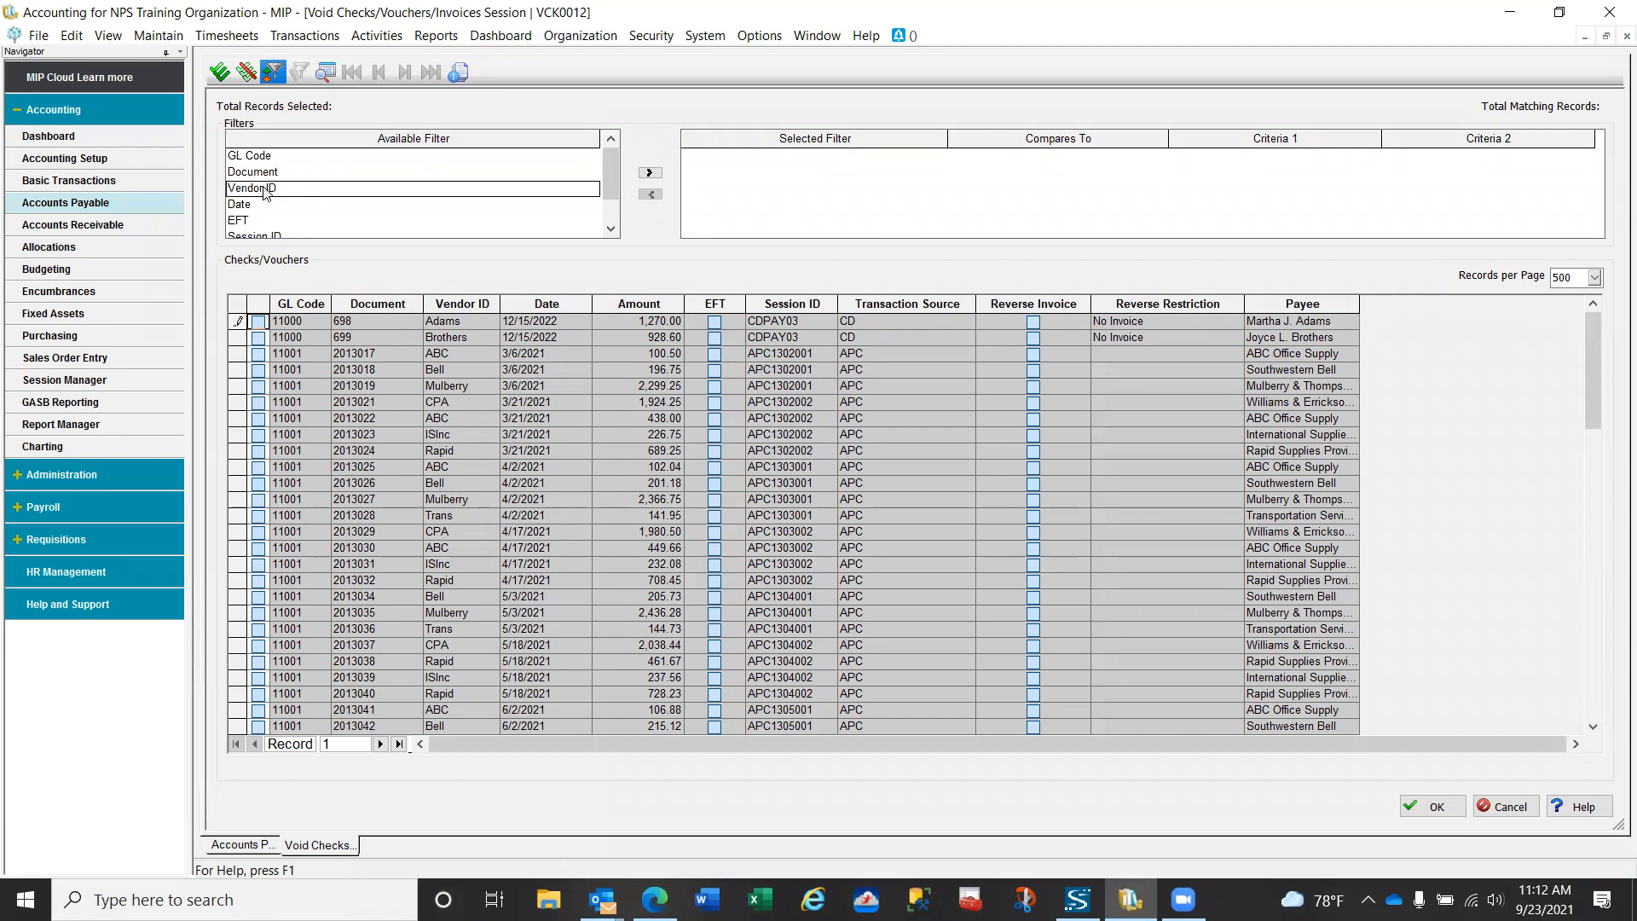
pyautogui.click(1218, 157)
pyautogui.write('Trans')
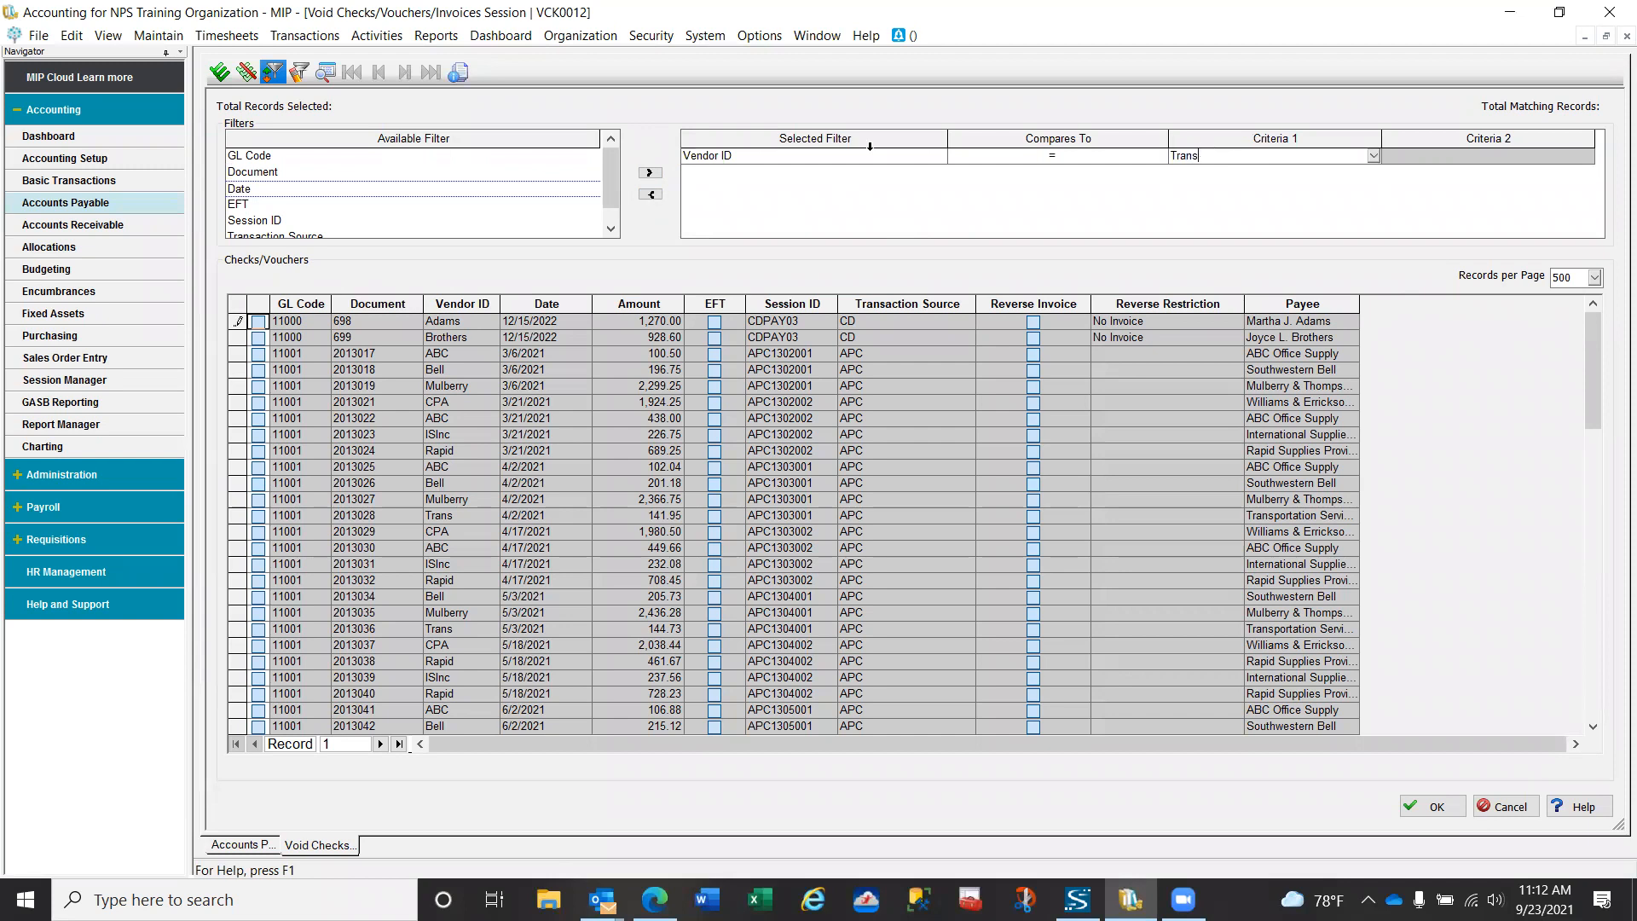
pyautogui.click(325, 75)
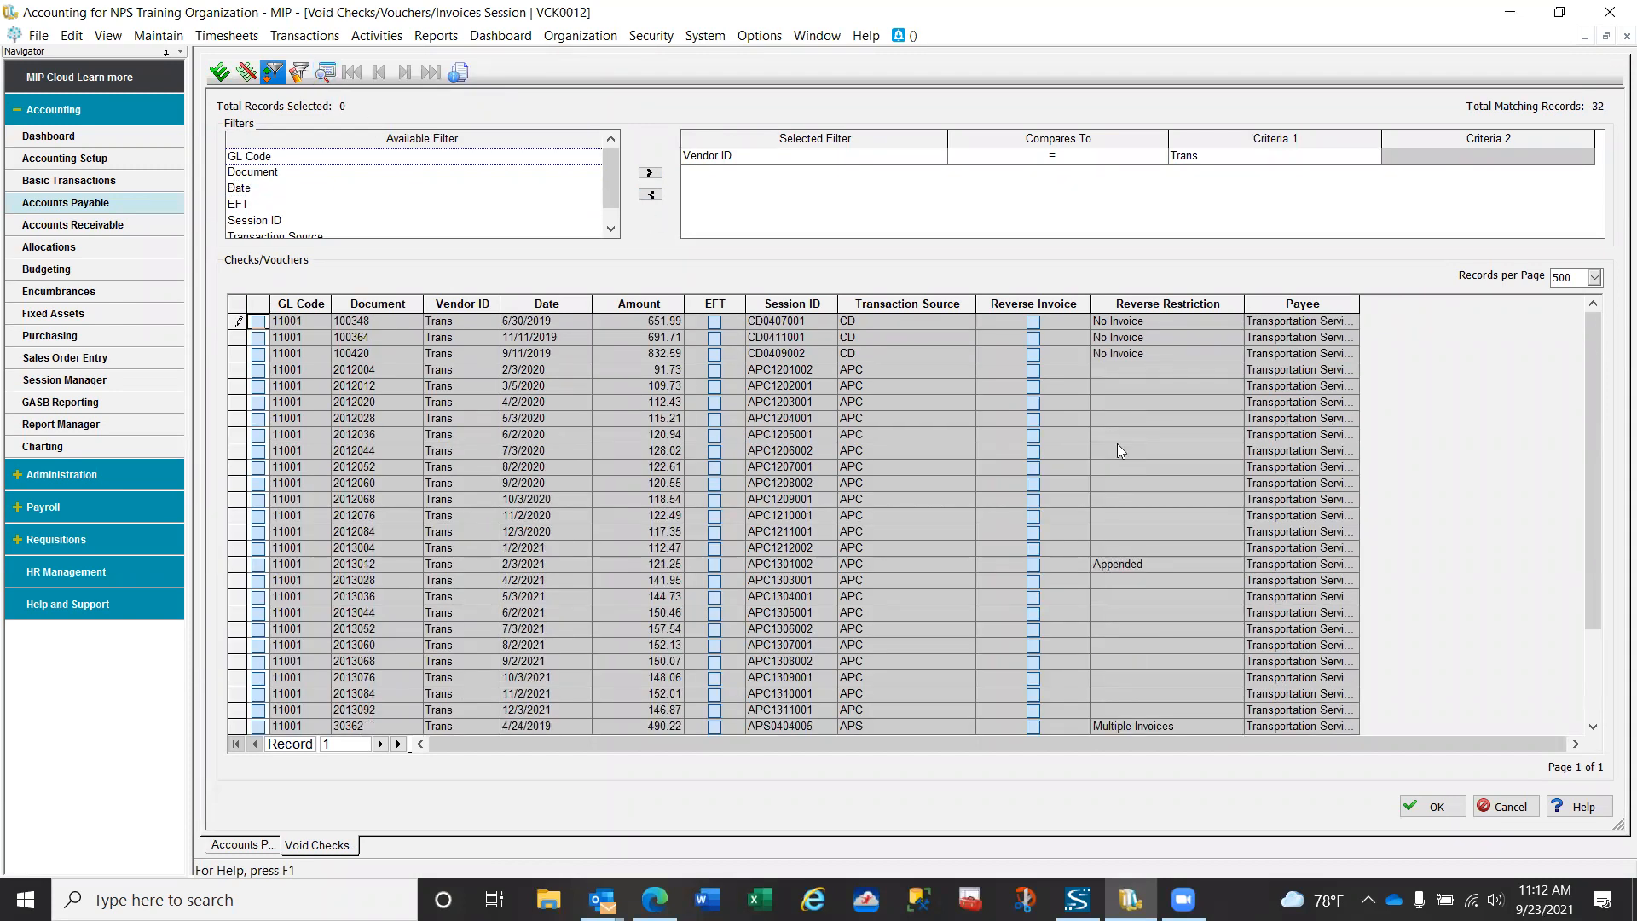
# - Mark check 30362 for vendor Trans for voiding, try to select Reverse Invoice for it, and process the void
pyautogui.moveTo(1594, 382); pyautogui.dragTo(1591, 467)
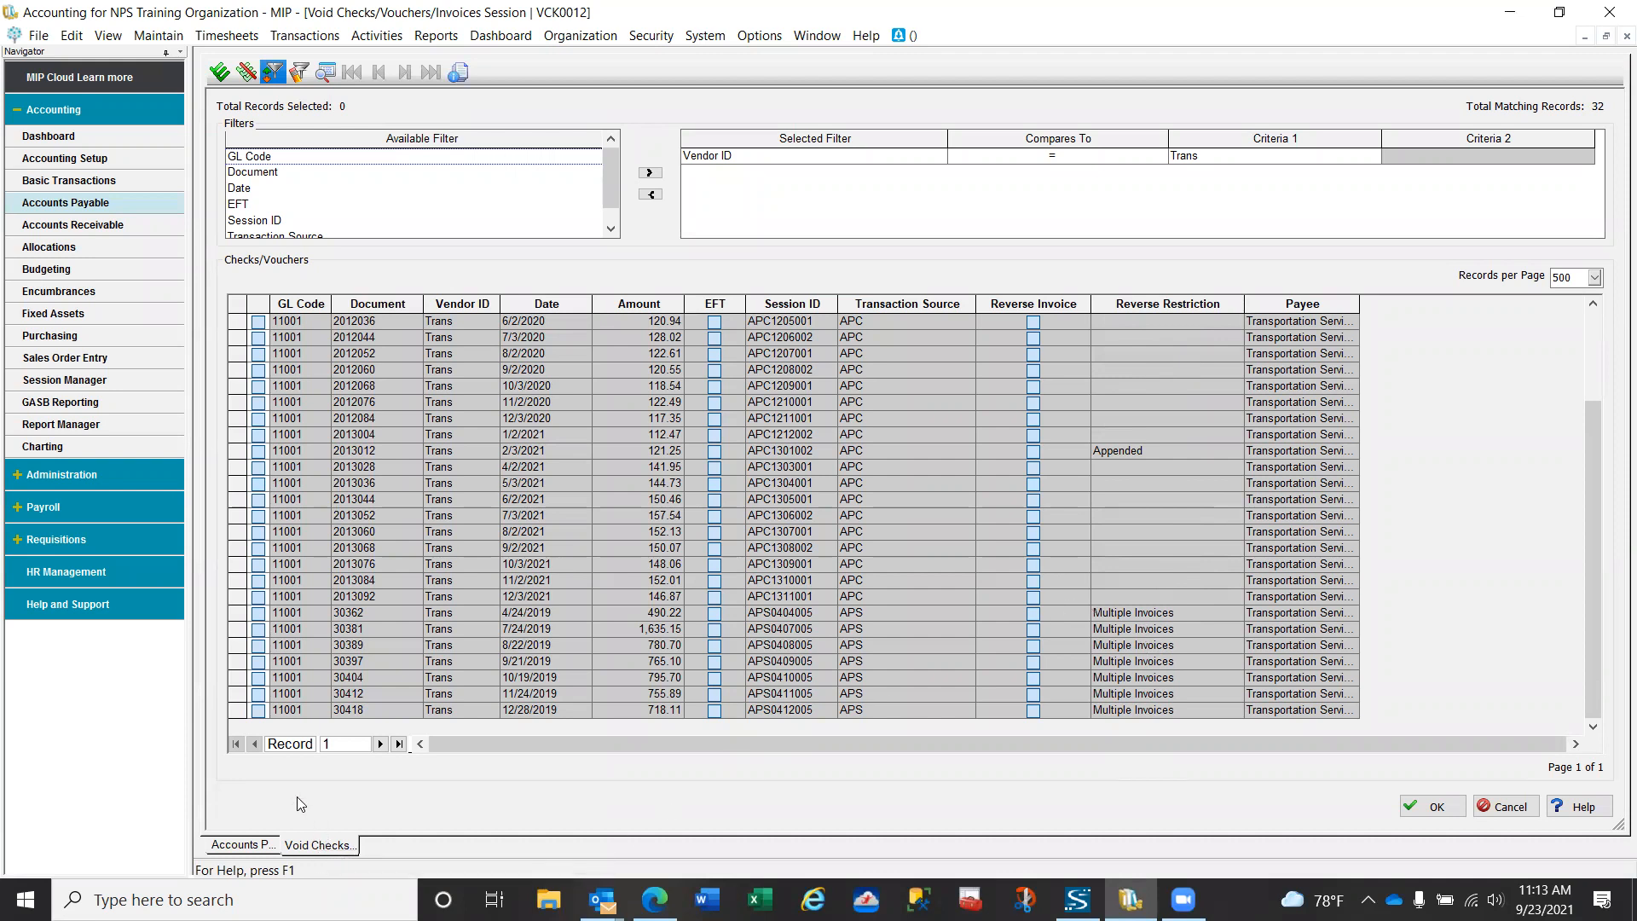
pyautogui.click(261, 612)
pyautogui.click(1036, 615)
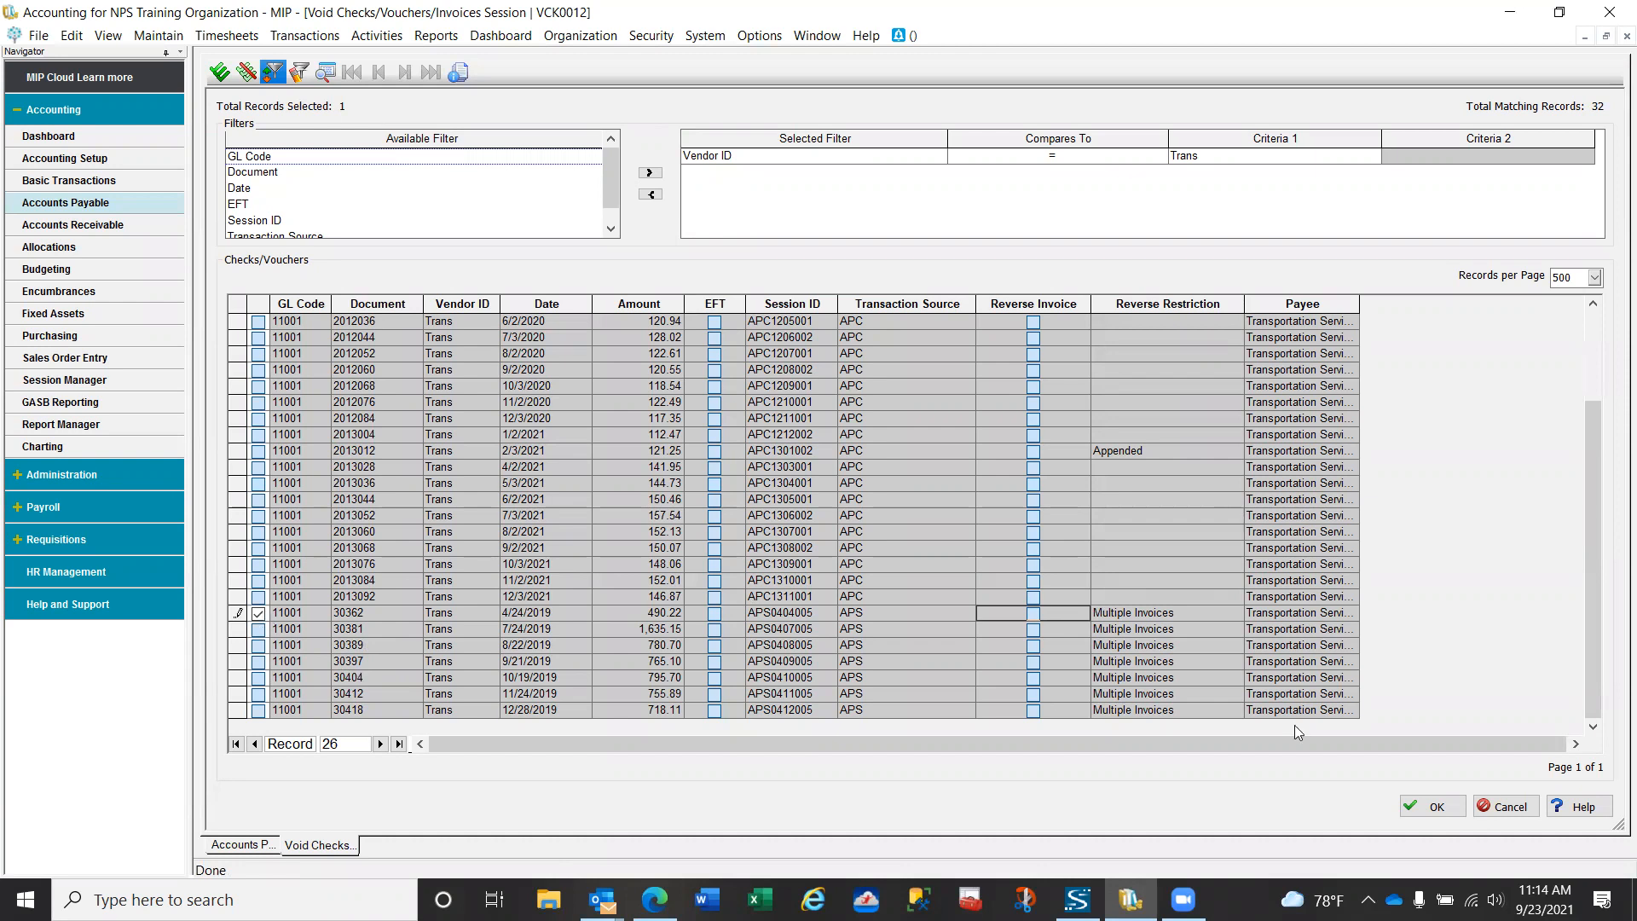
pyautogui.click(1438, 808)
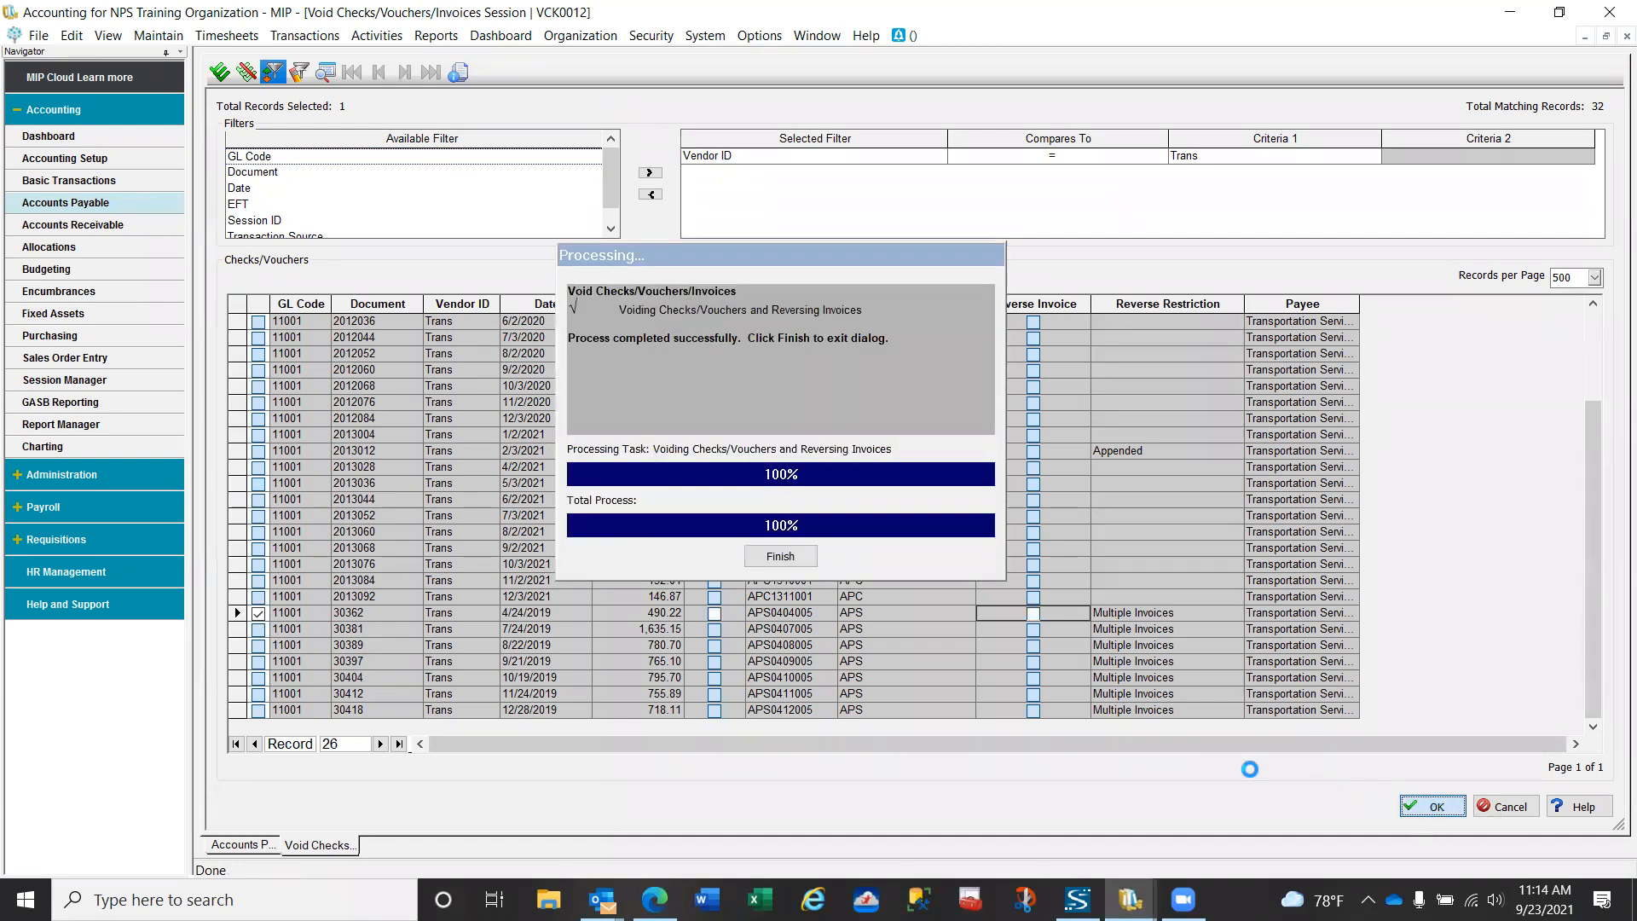
pyautogui.click(780, 556)
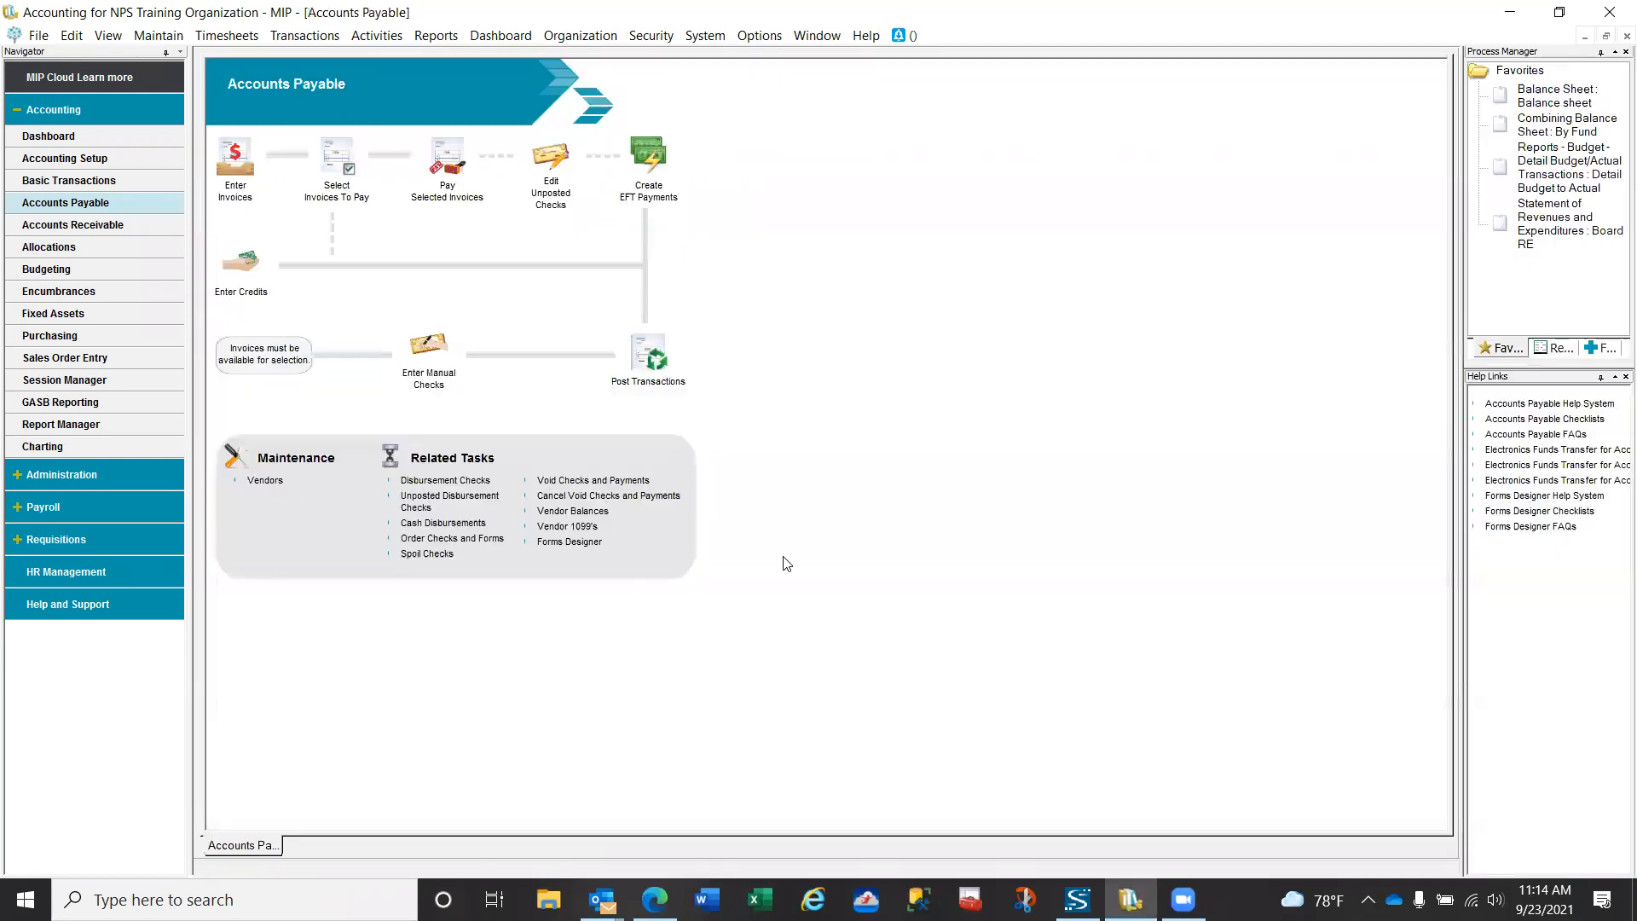
# - Post the APV transactions of session VCK0012
pyautogui.click(648, 367)
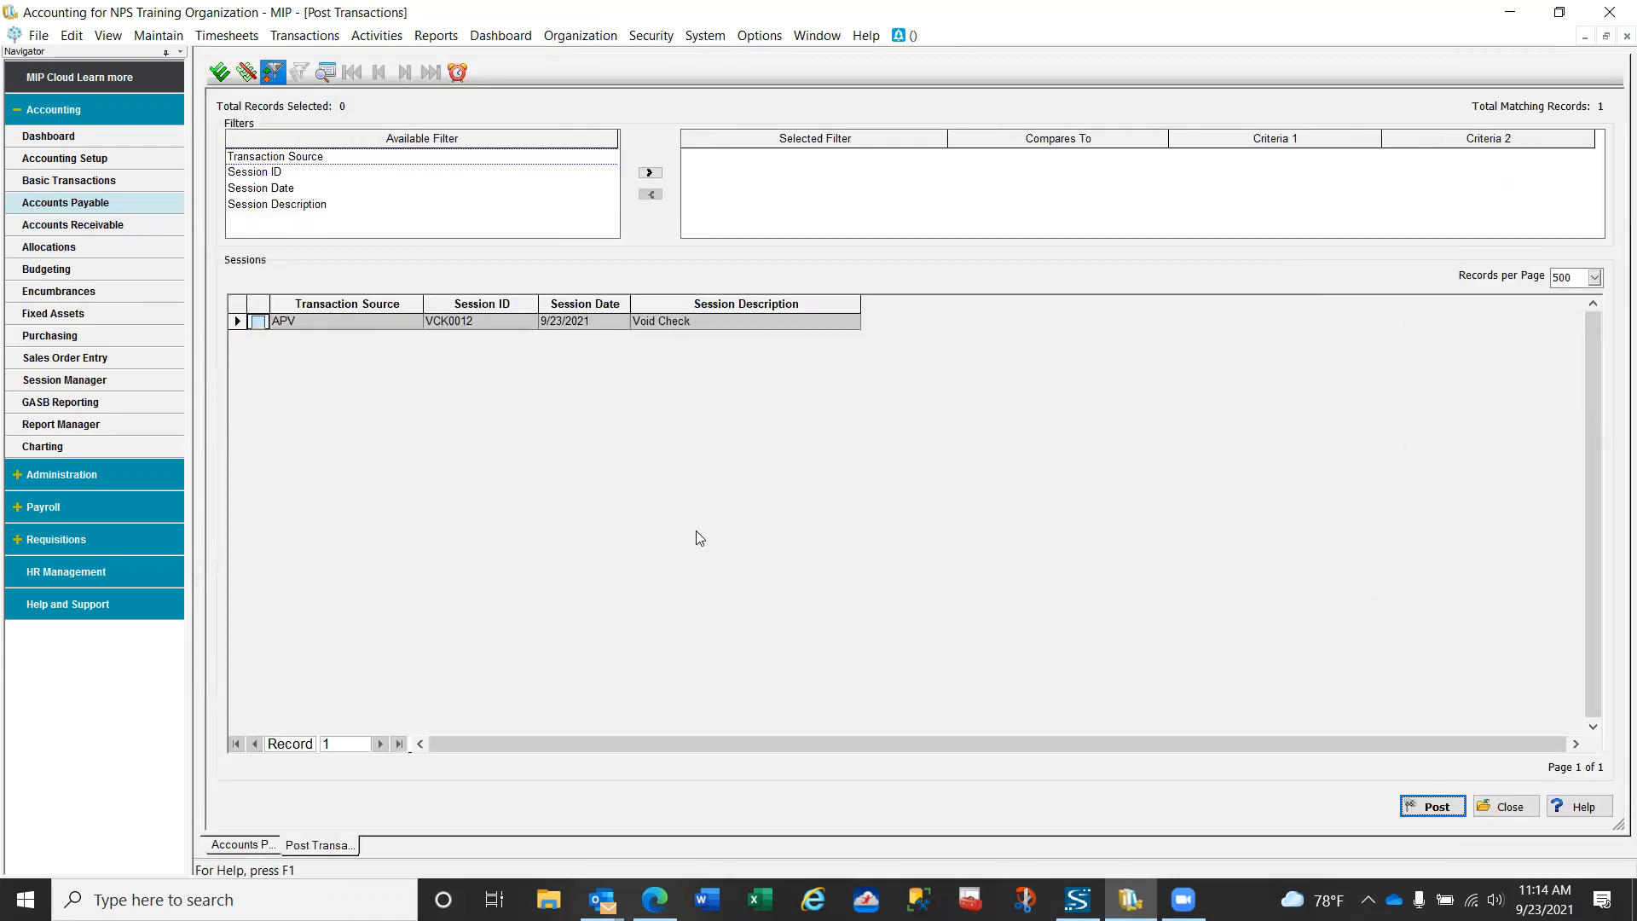
pyautogui.click(258, 327)
pyautogui.click(1430, 808)
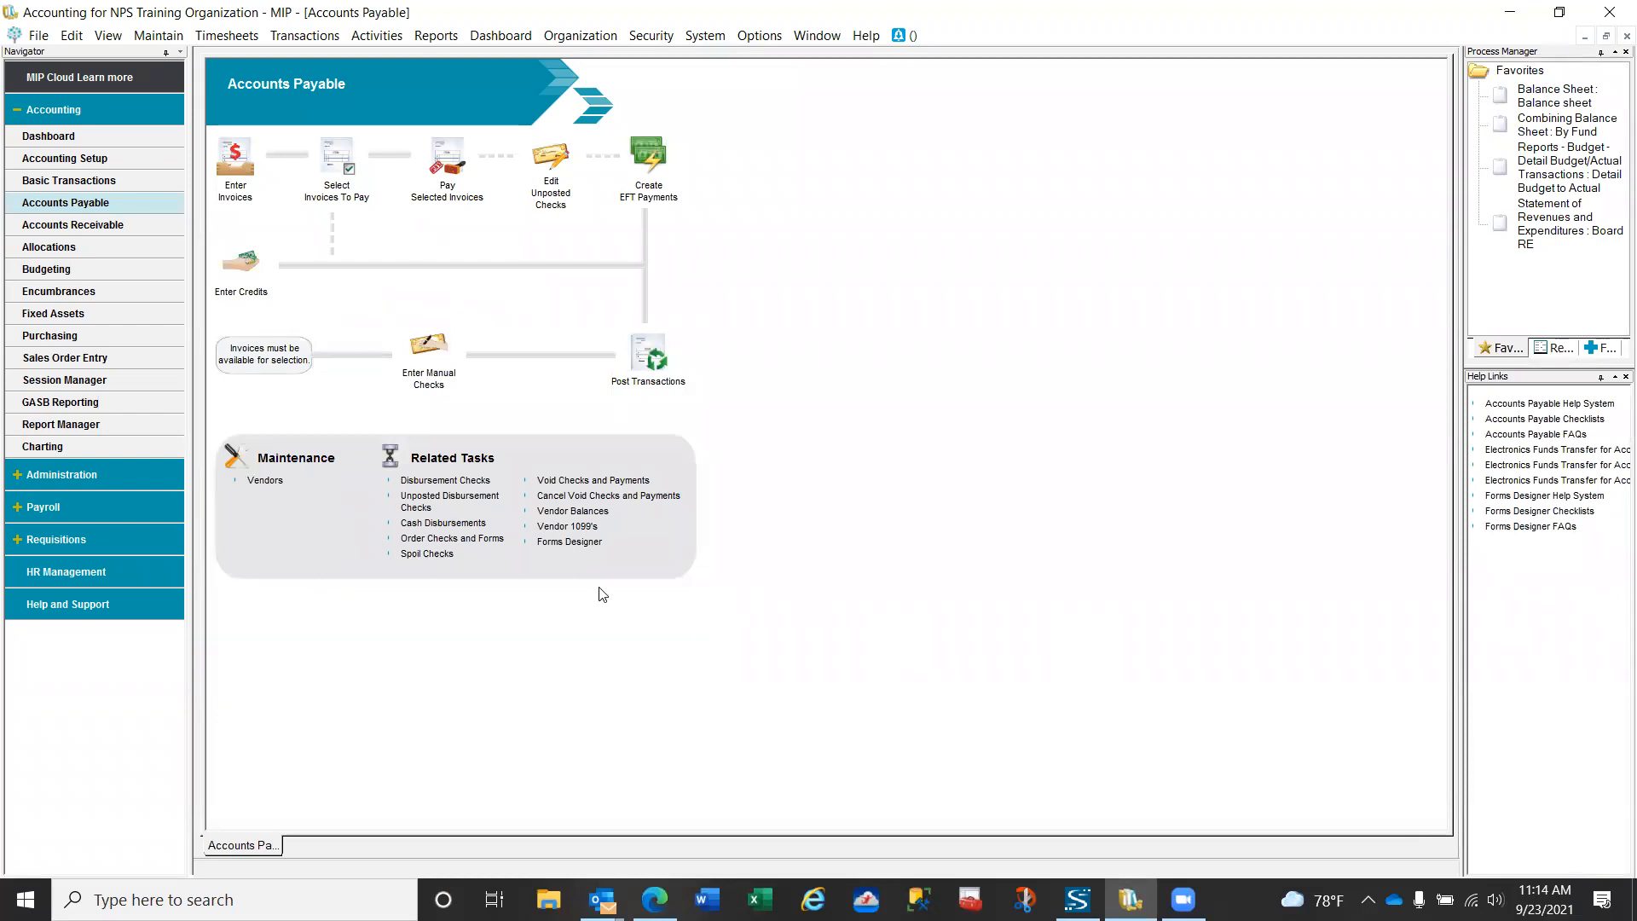
# - Look up the vendor balances for vendor Trans using the open A/P invoices/credits lookup (OAPI)
pyautogui.click(569, 511)
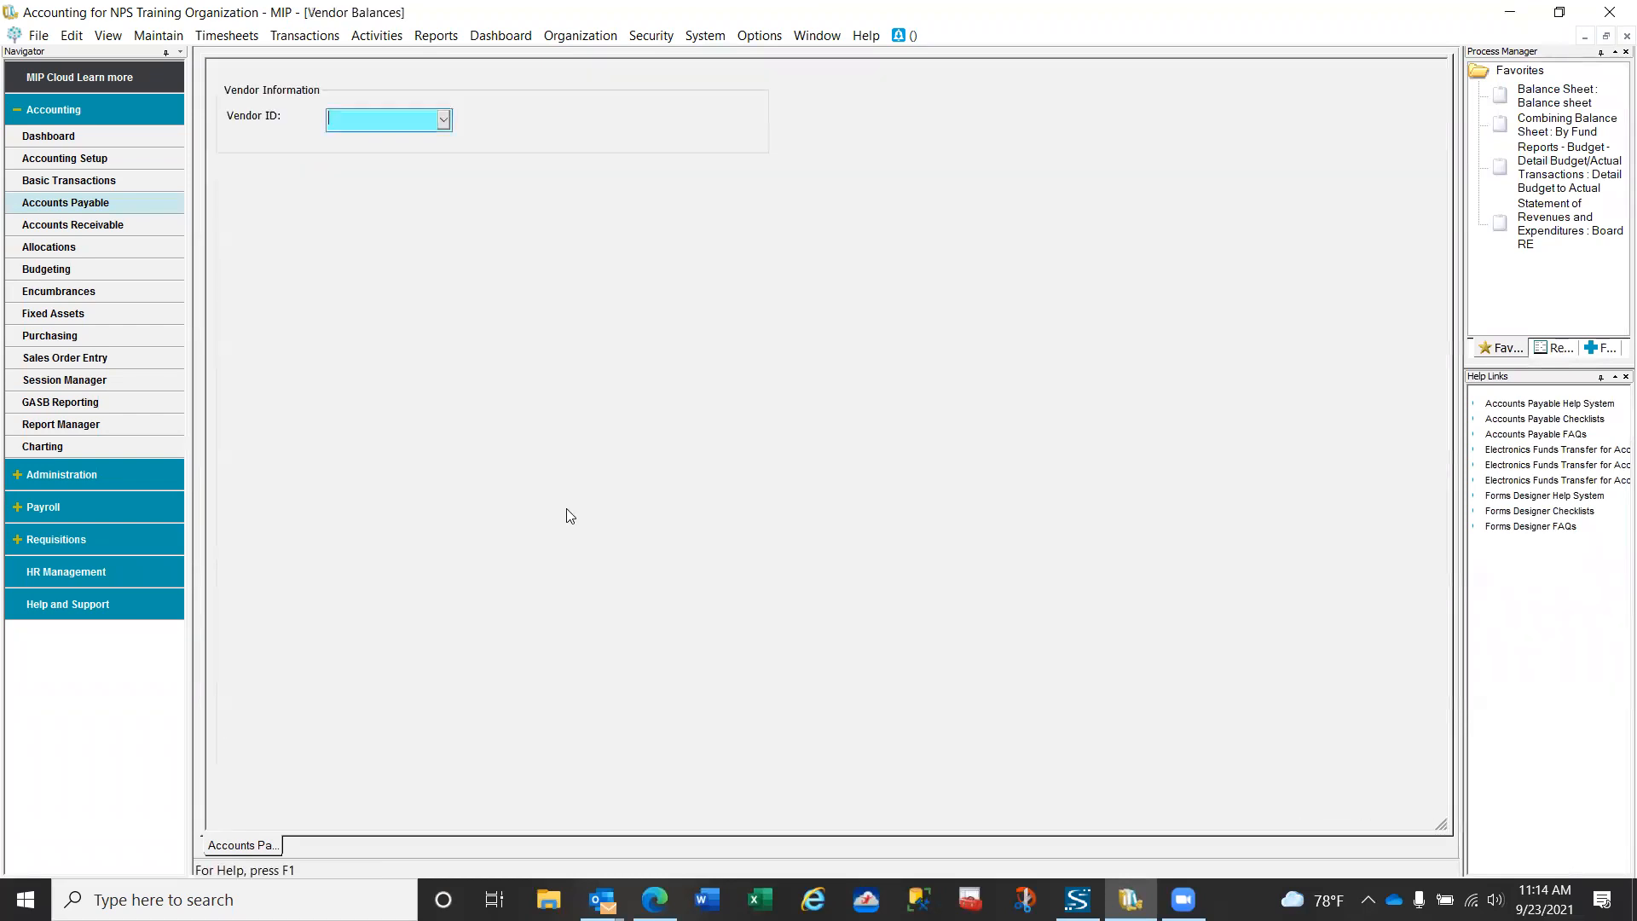
pyautogui.write('Trans')
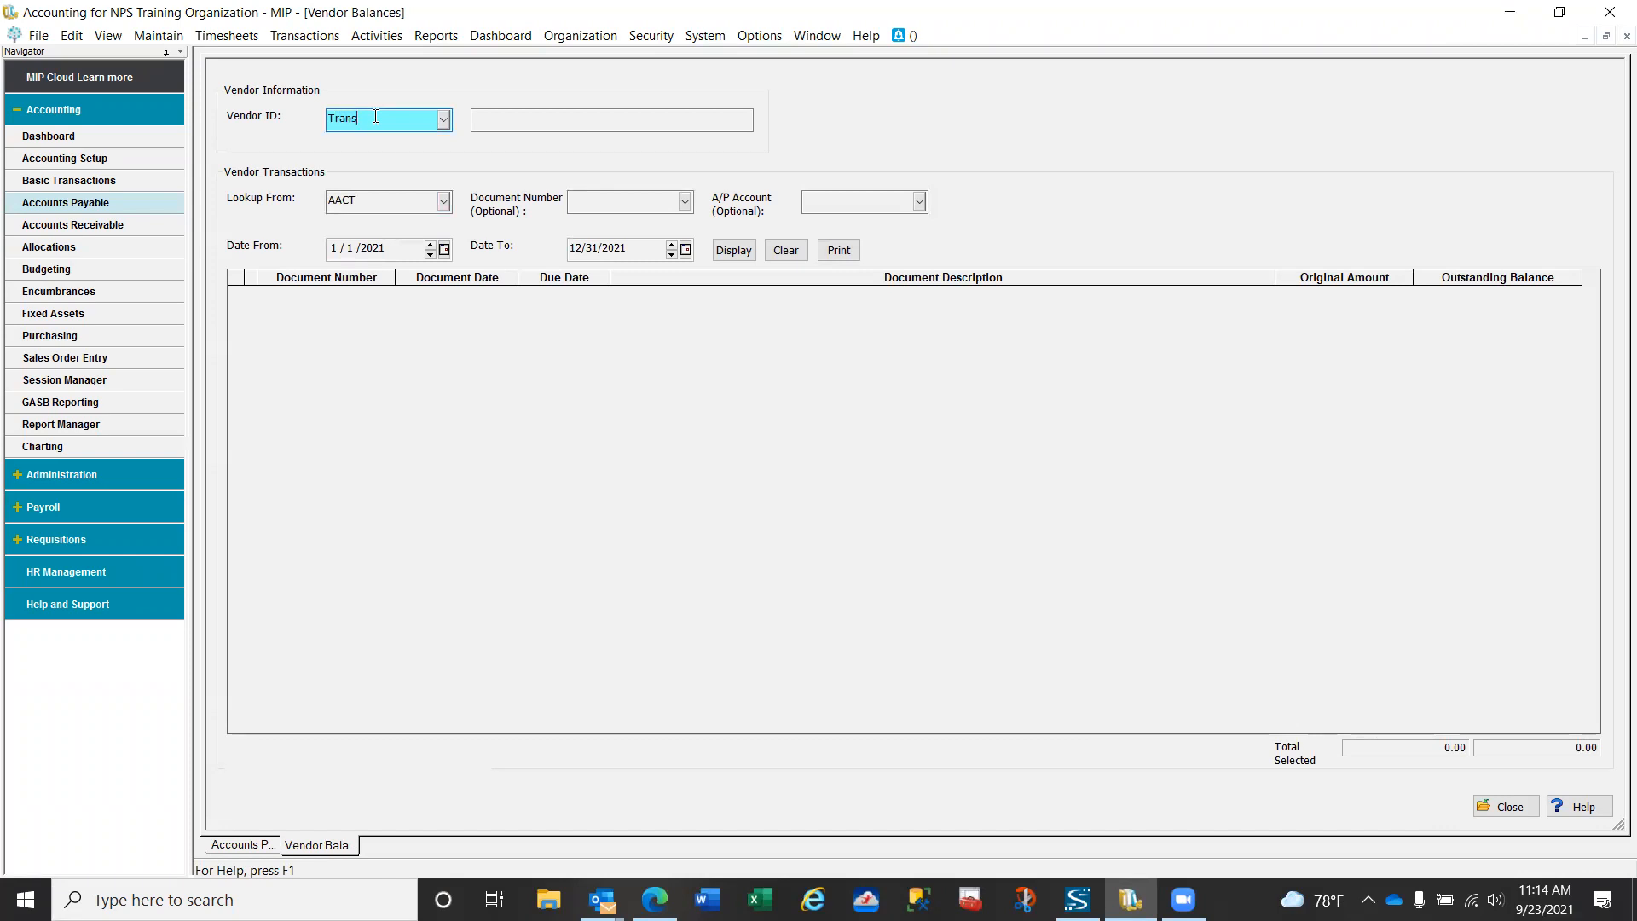
pyautogui.press('Tab')
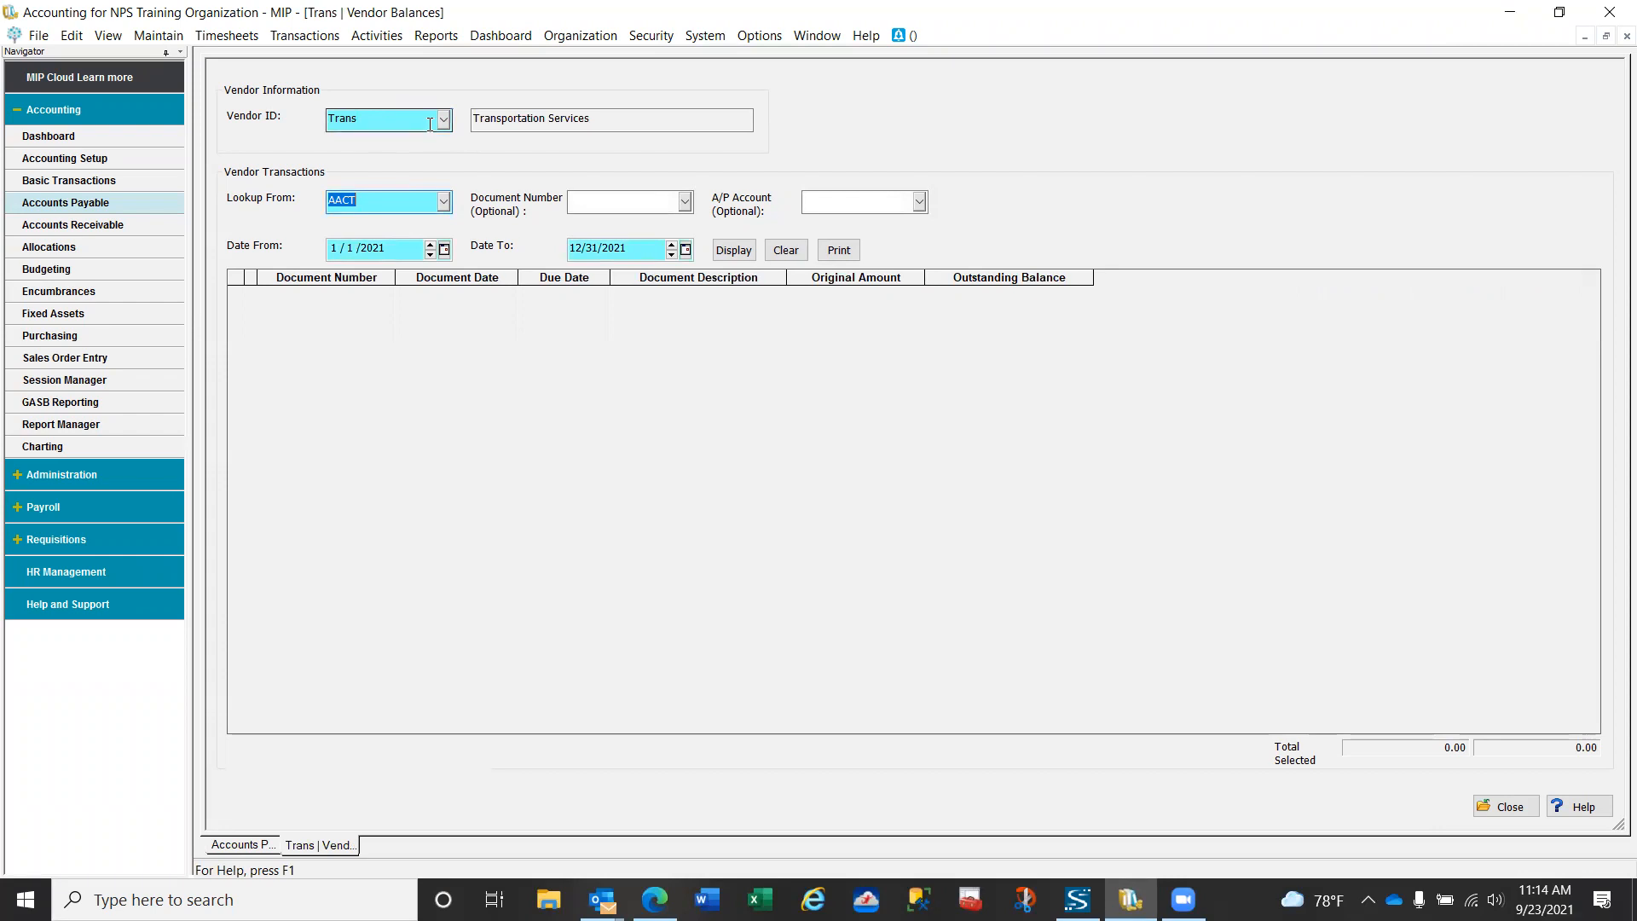
pyautogui.click(443, 200)
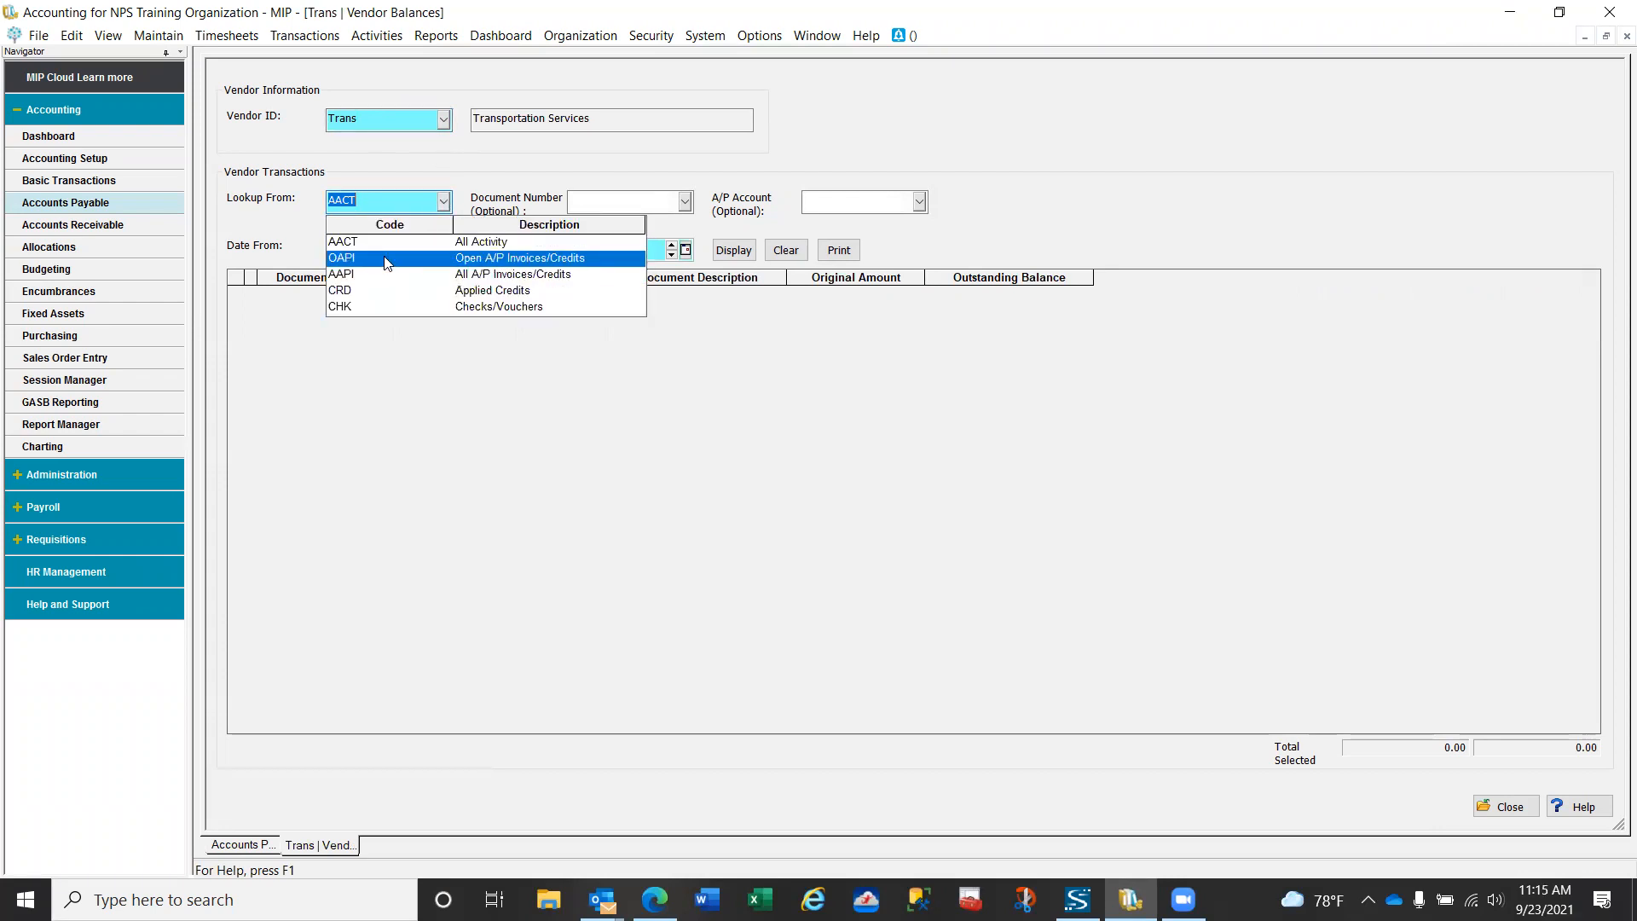
pyautogui.click(385, 258)
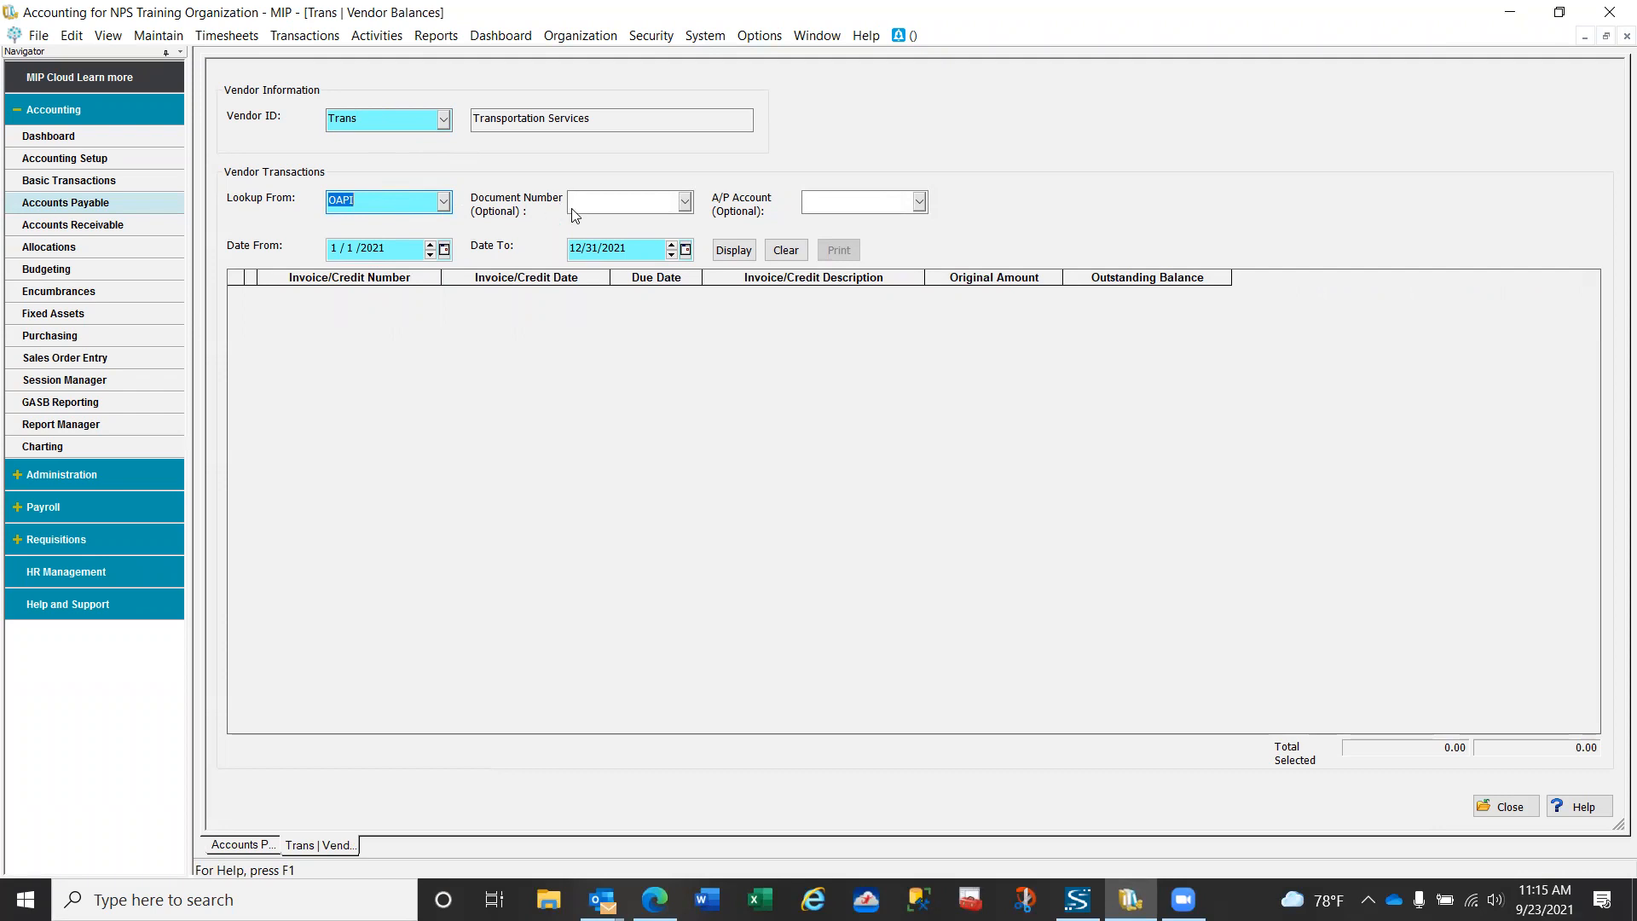
pyautogui.click(730, 253)
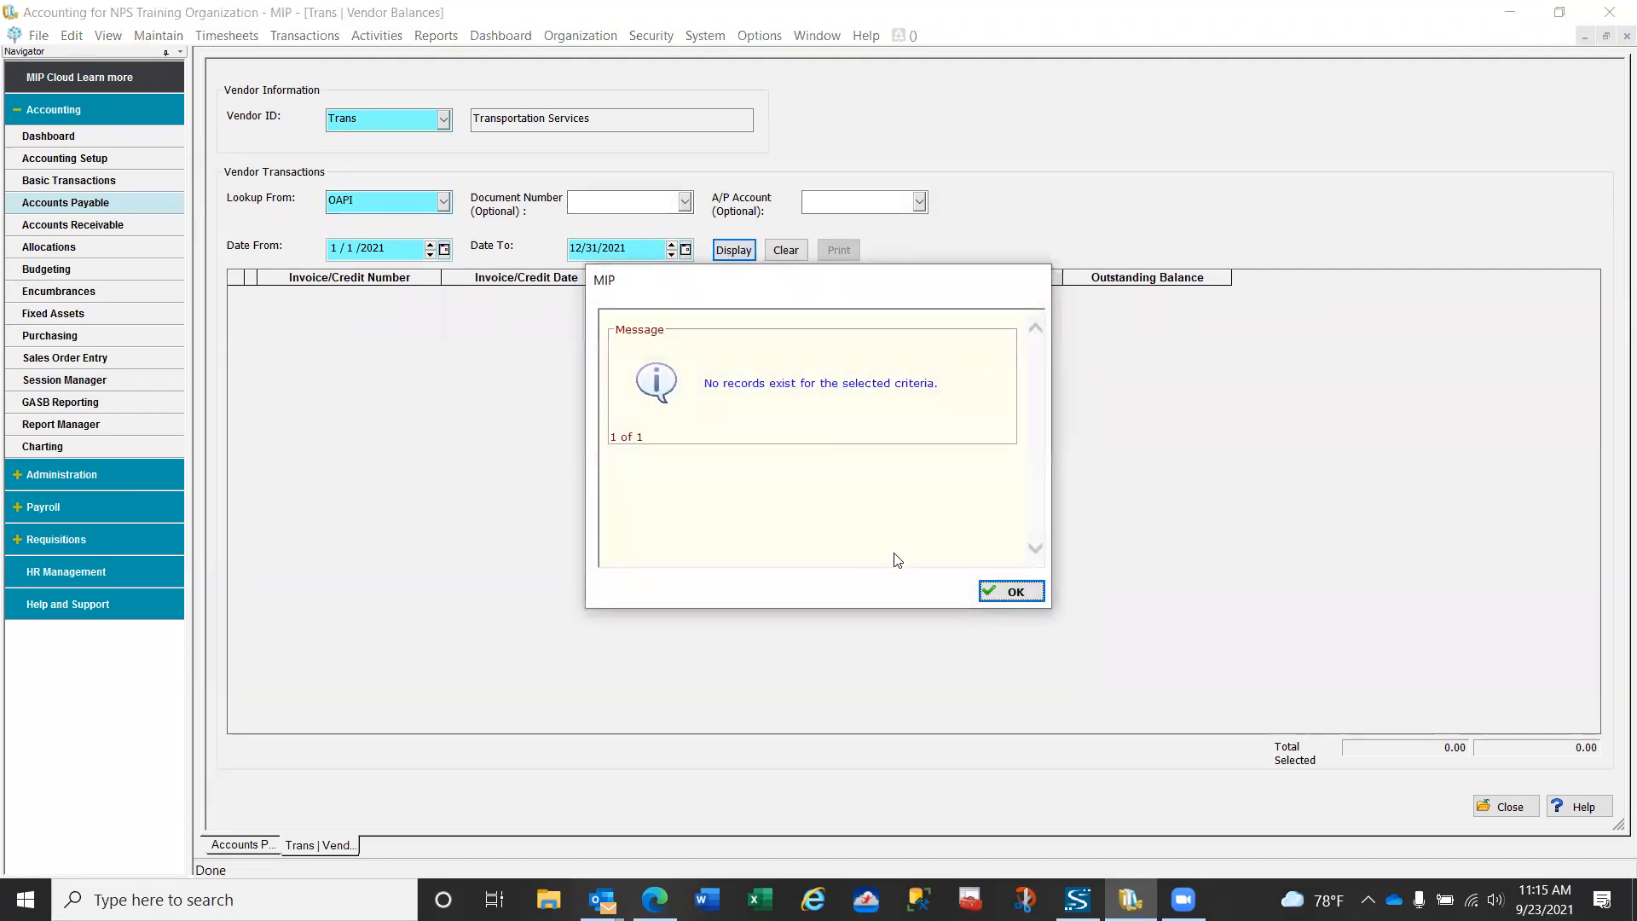
pyautogui.click(1015, 595)
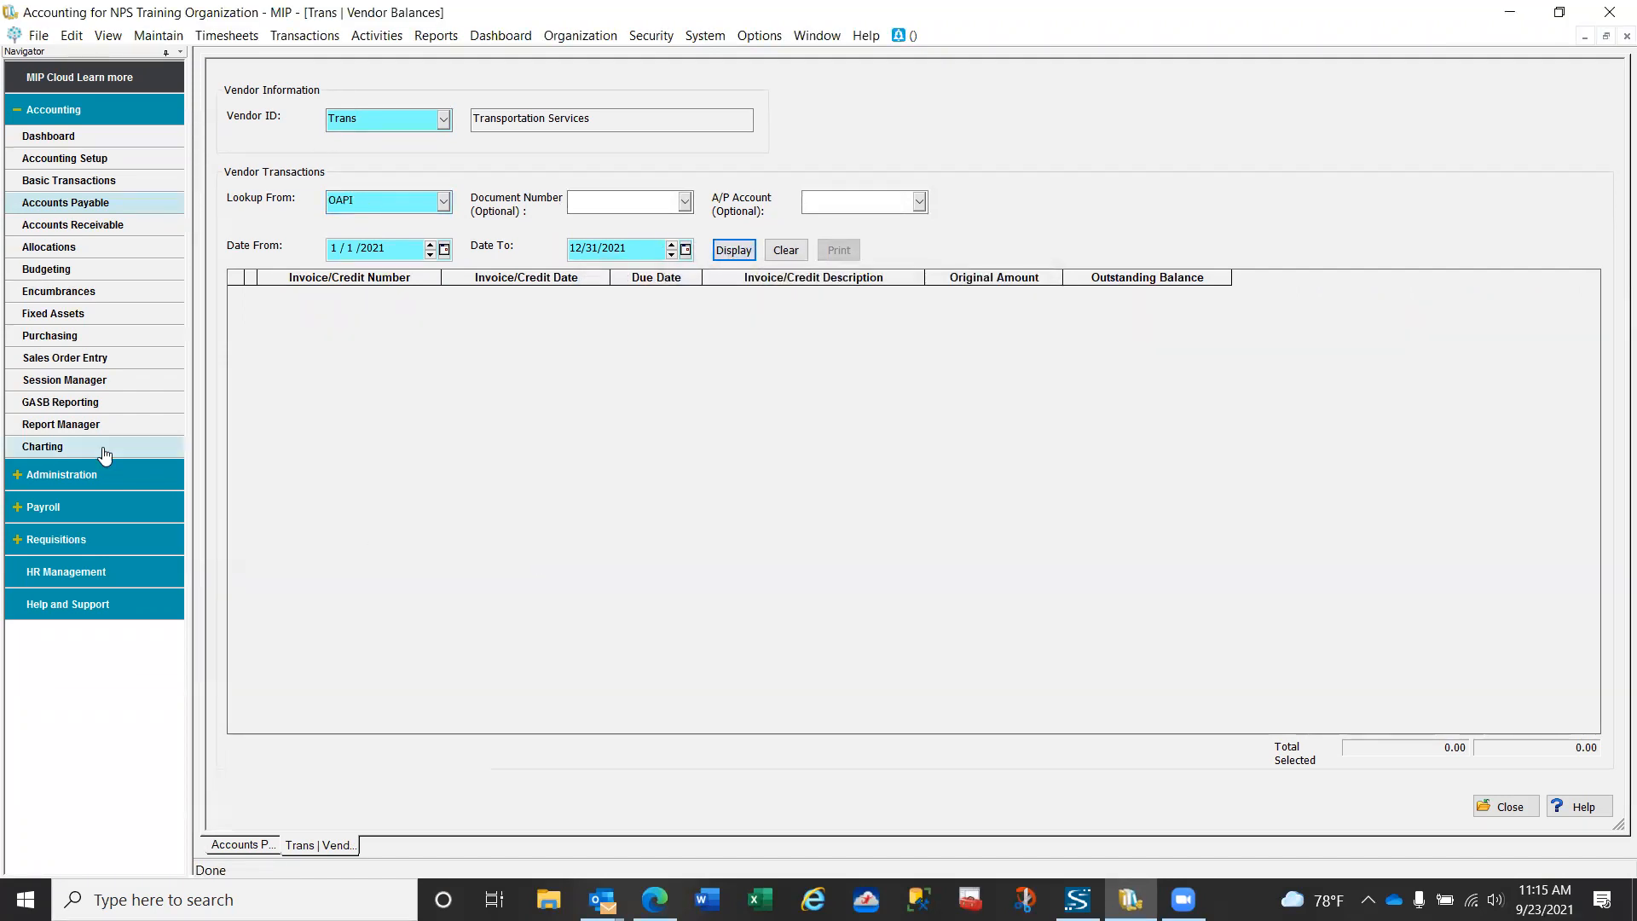
# - Redisplay the open invoices from 1/1/2018, examine the transactions behind invoice 24269, and close the vendor balances
pyautogui.click(372, 248)
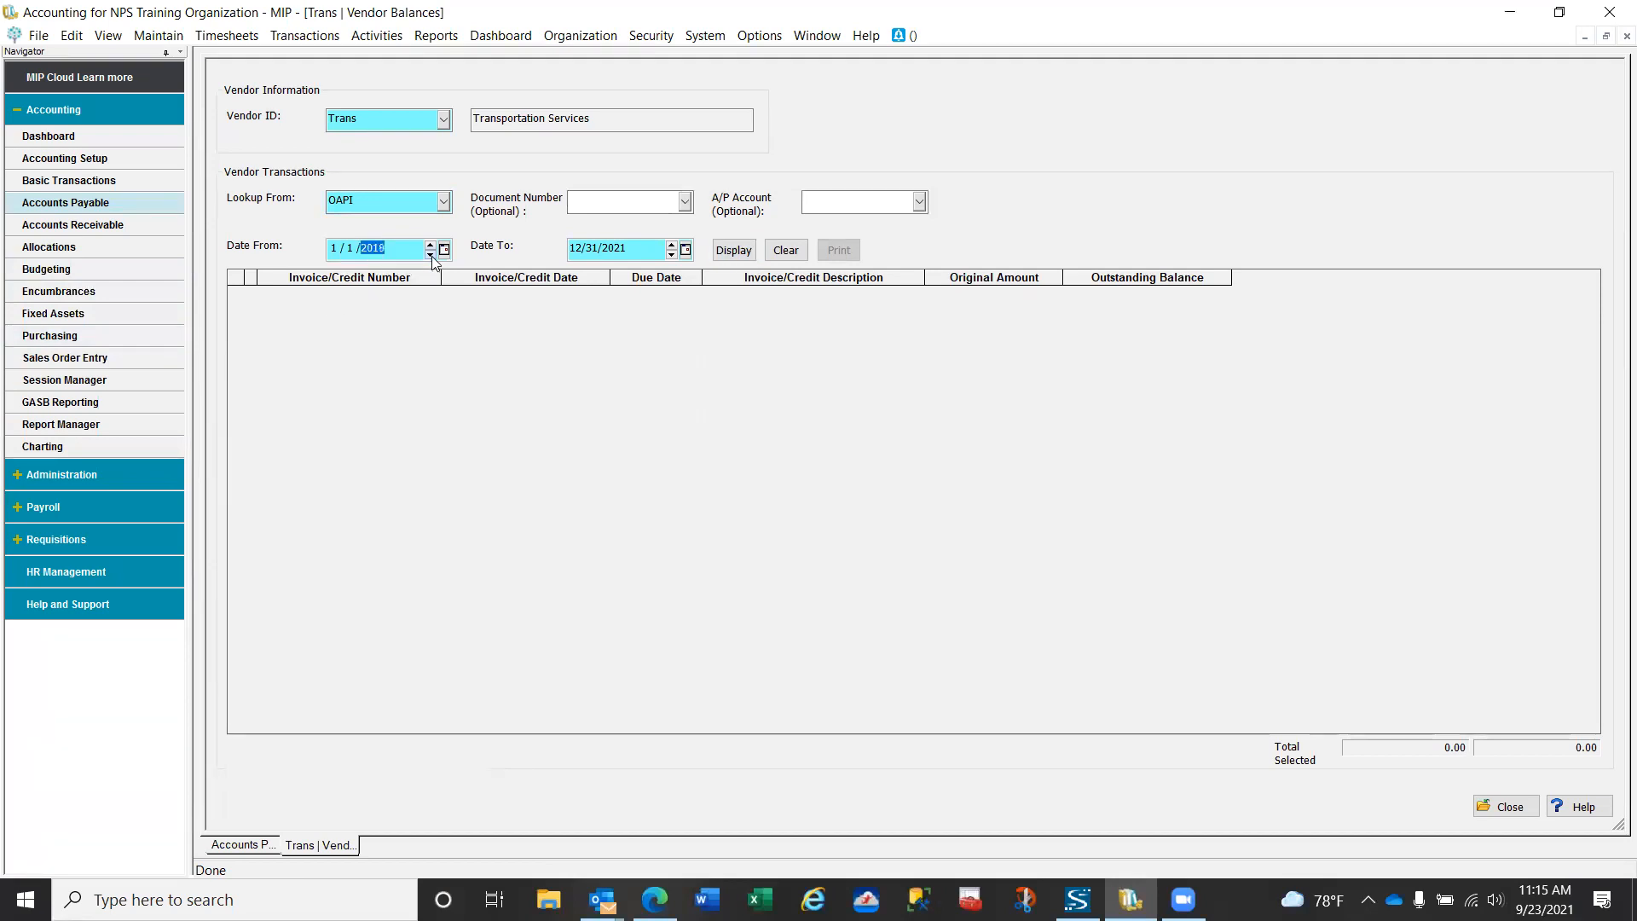
pyautogui.click(733, 253)
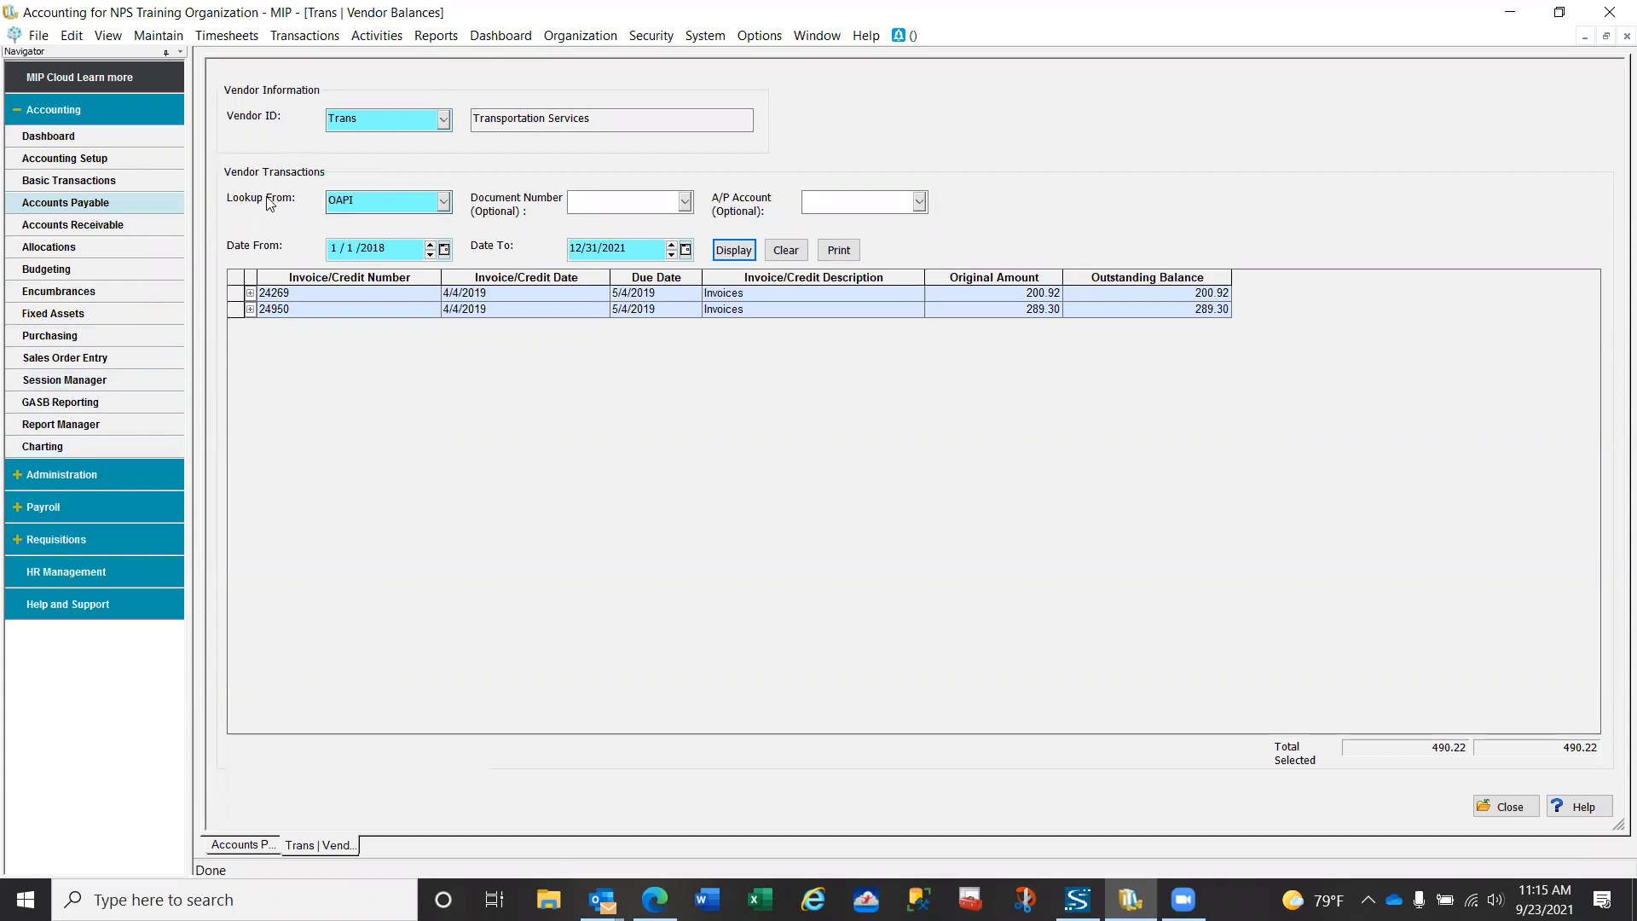
pyautogui.click(444, 202)
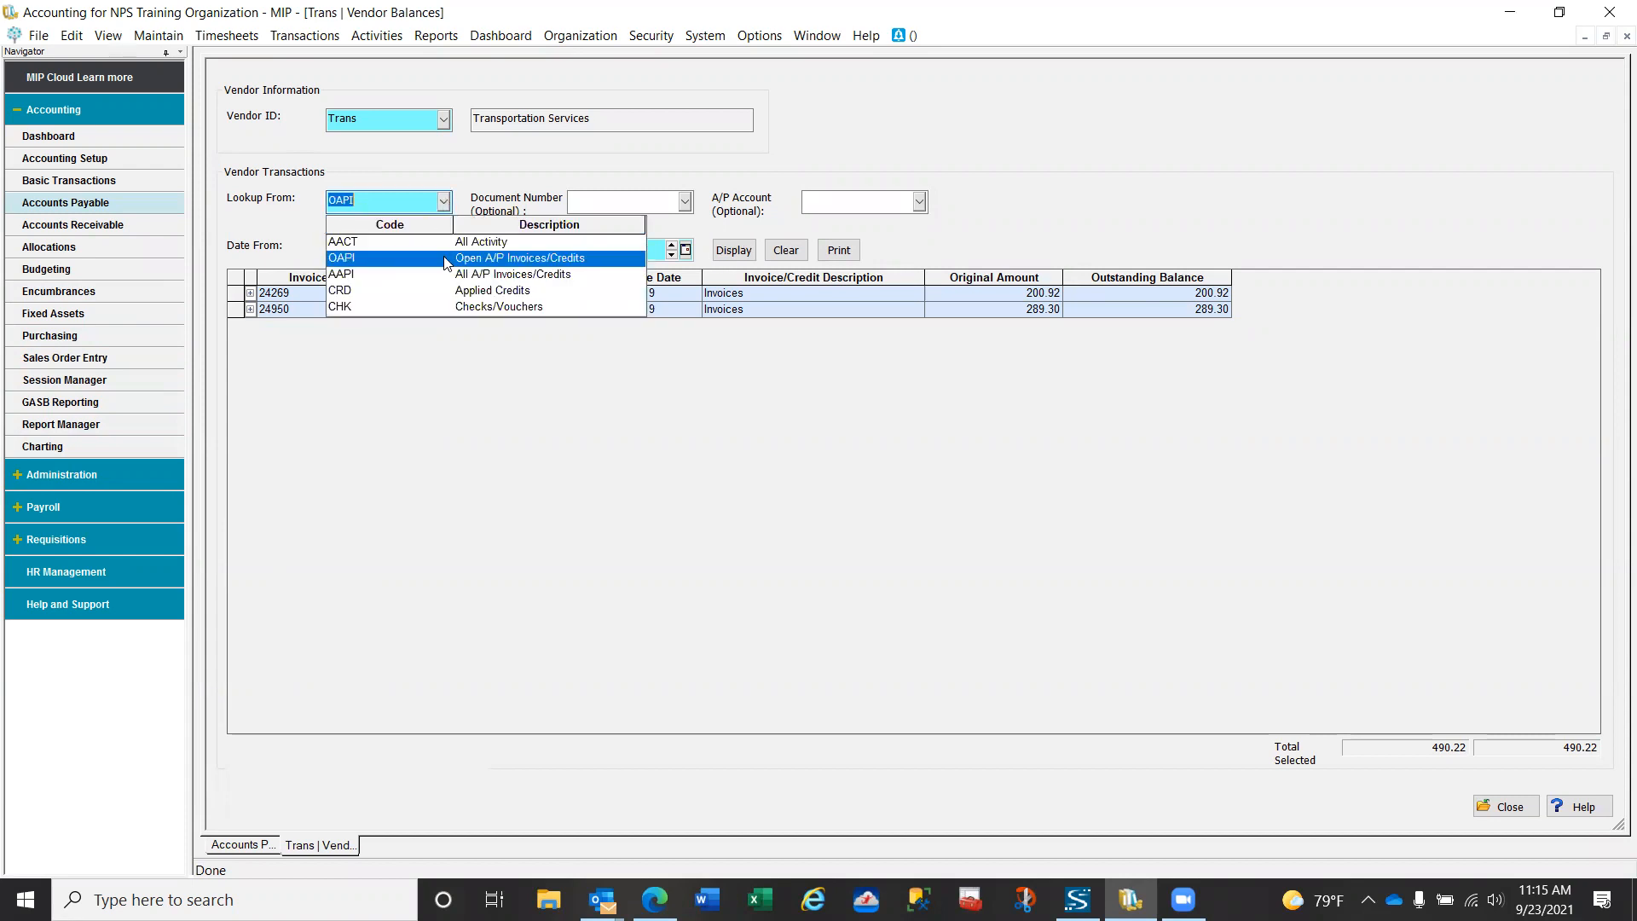
pyautogui.click(426, 202)
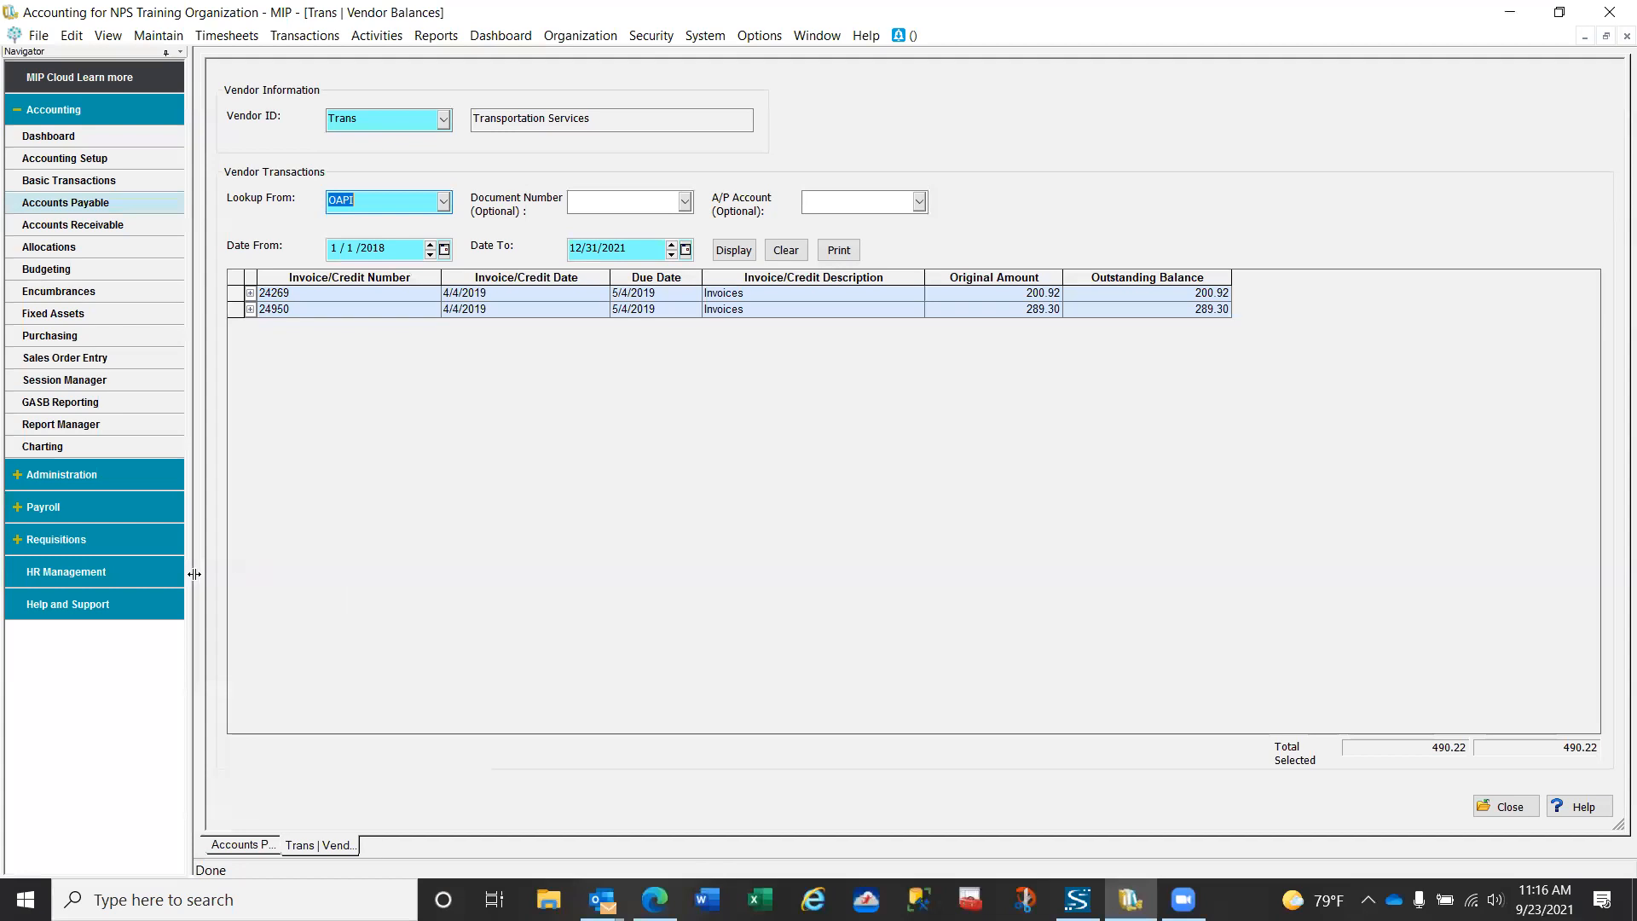
pyautogui.click(250, 293)
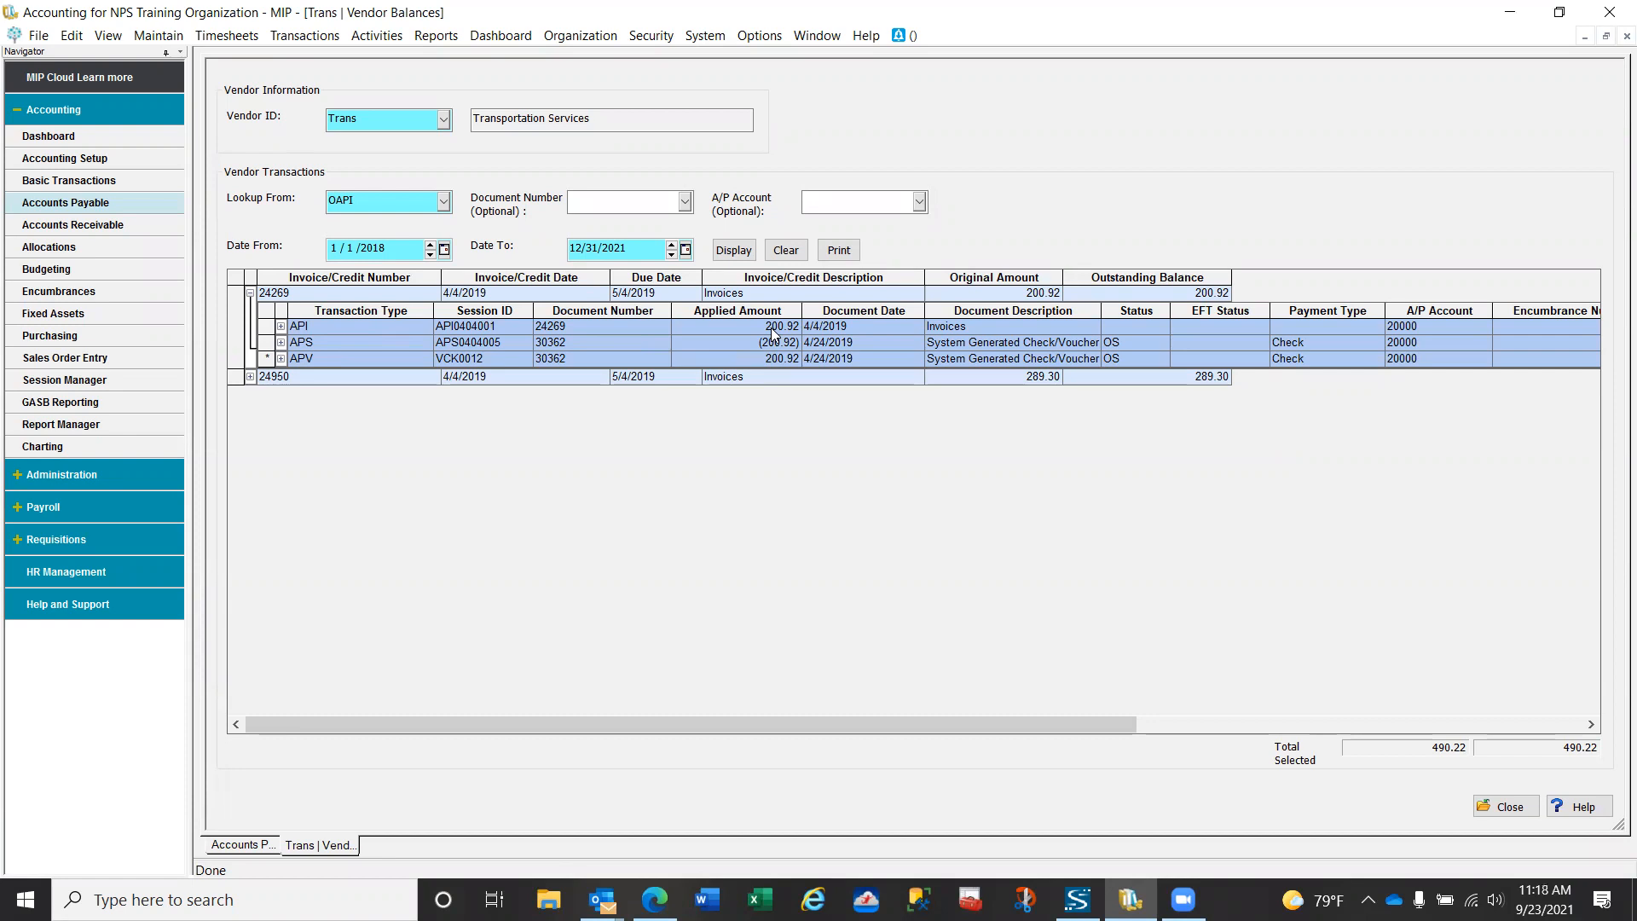
pyautogui.click(251, 294)
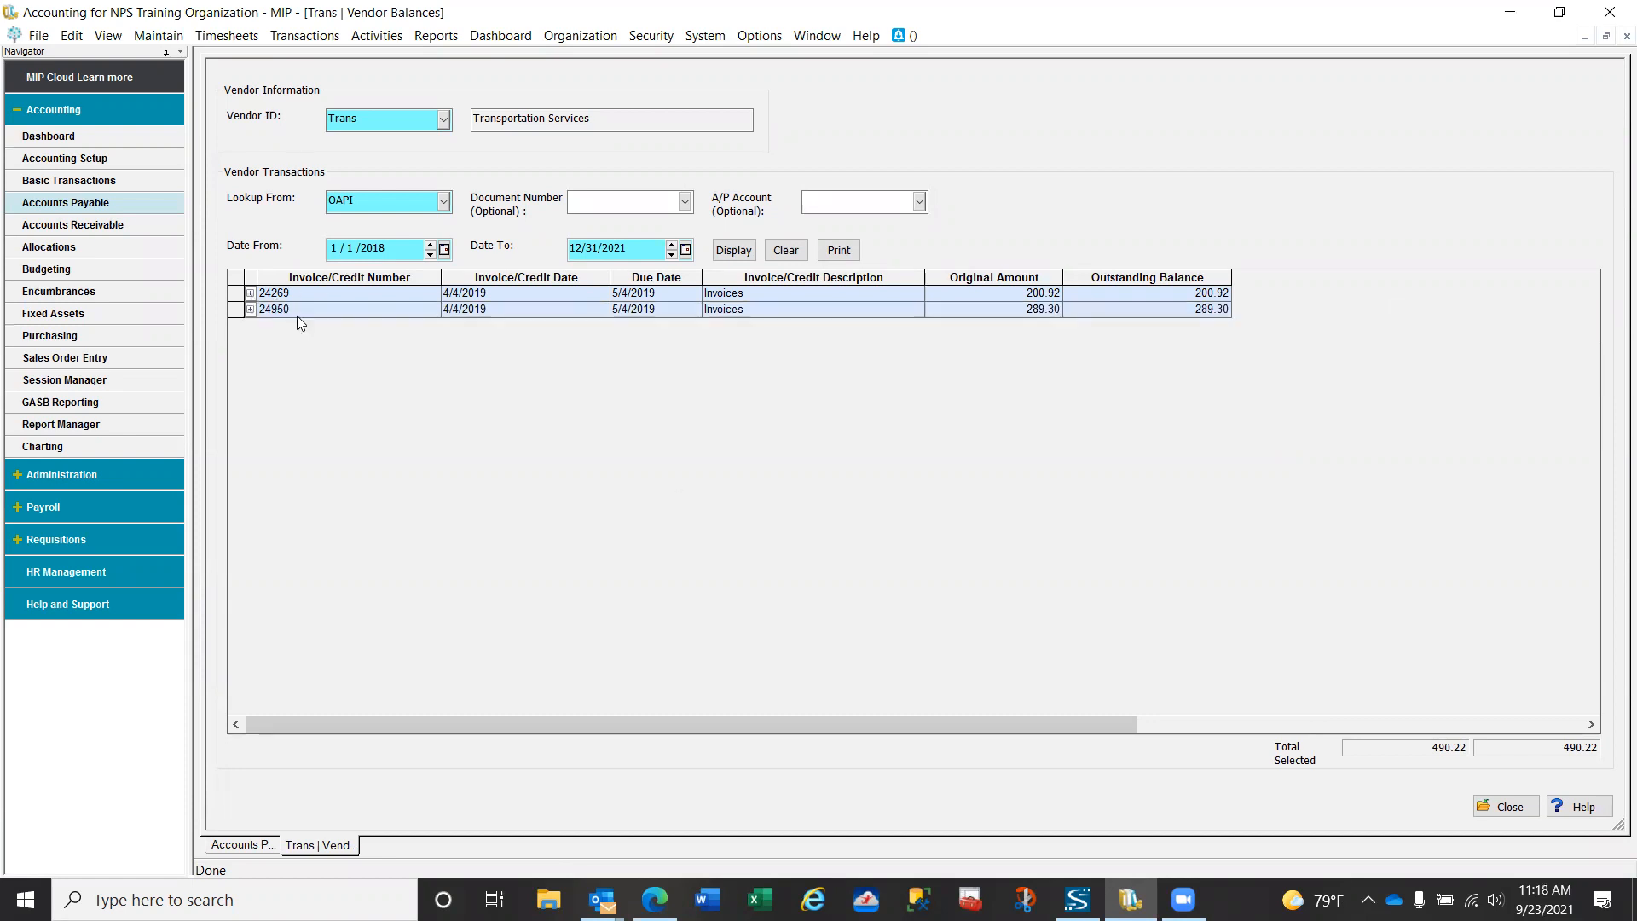
pyautogui.click(1504, 808)
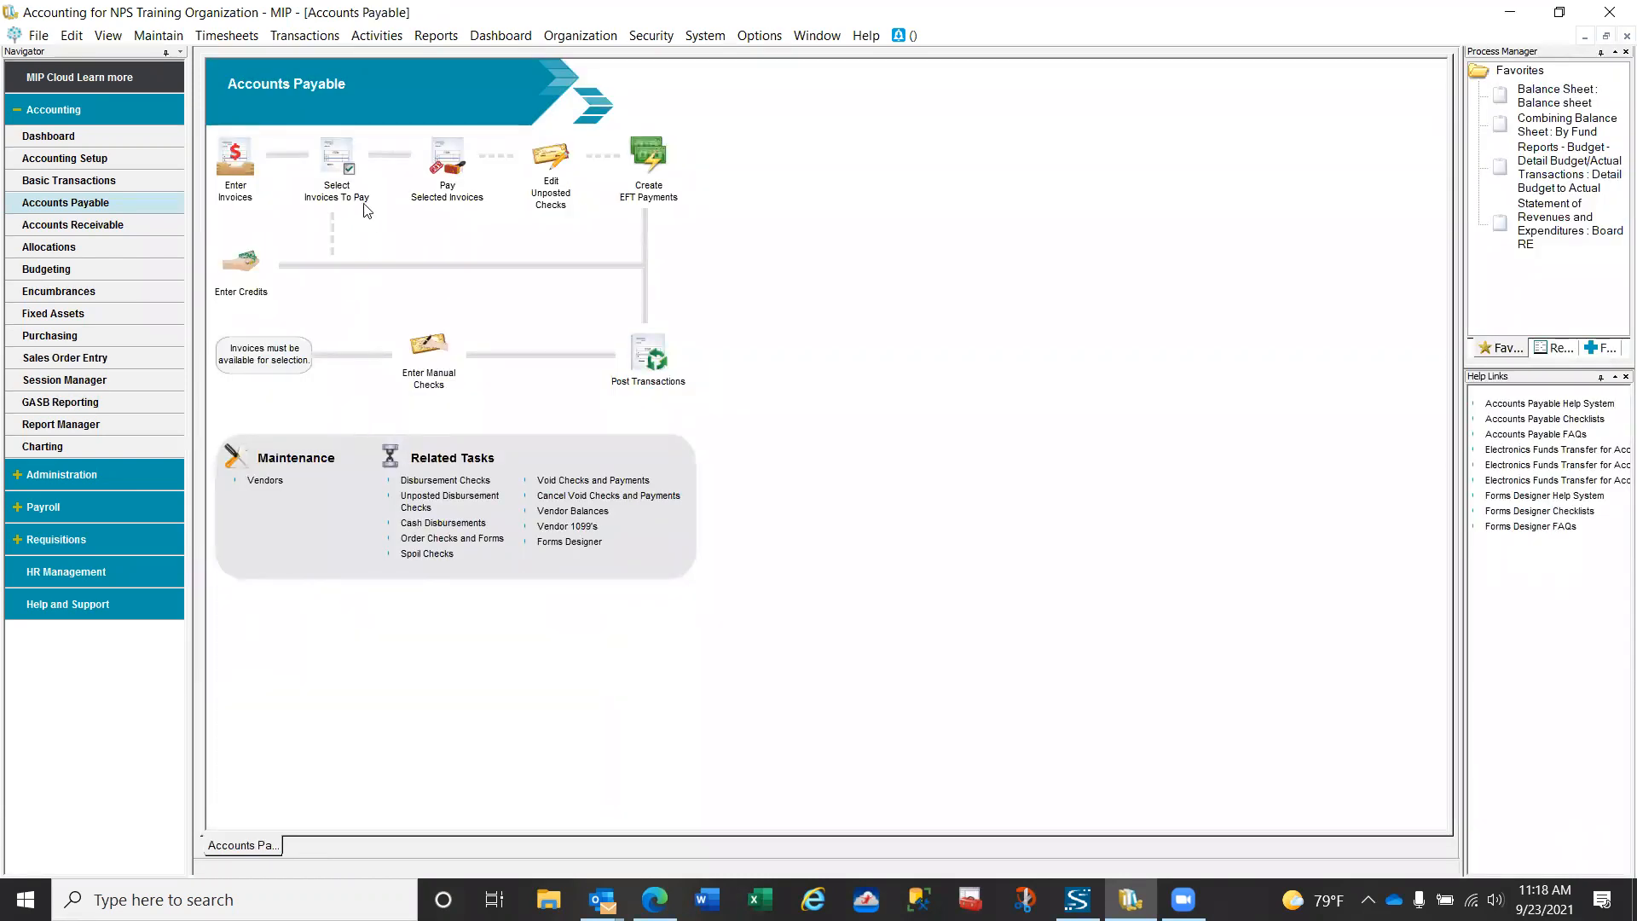
# - Open the existing session APS0003 for selecting A/P invoices to pay
pyautogui.click(349, 173)
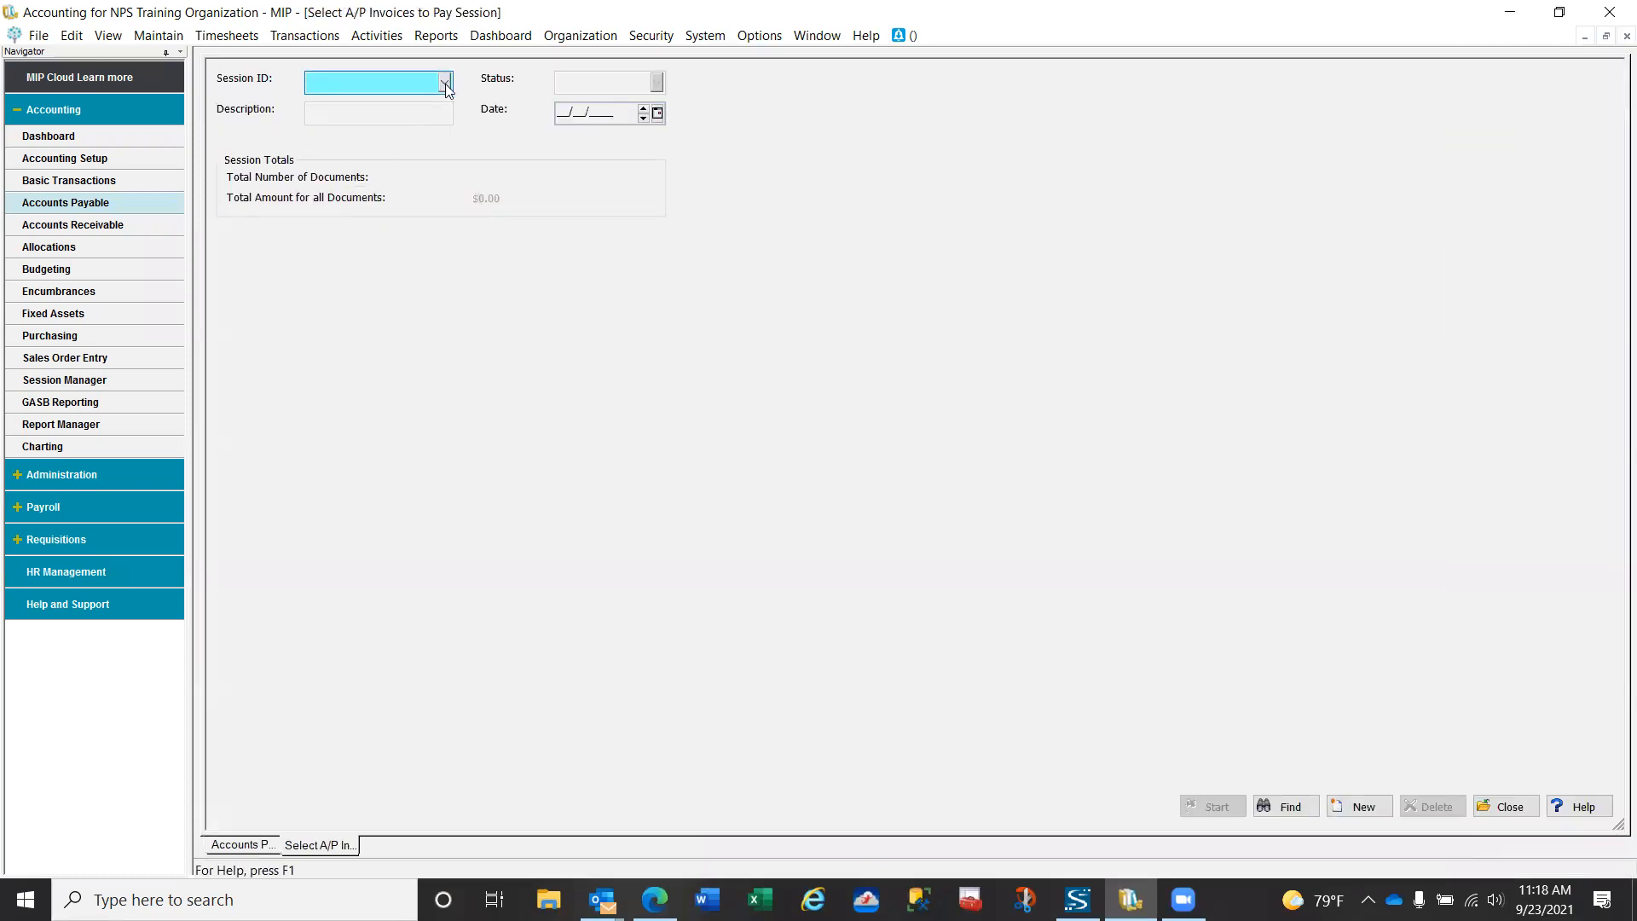
pyautogui.click(445, 83)
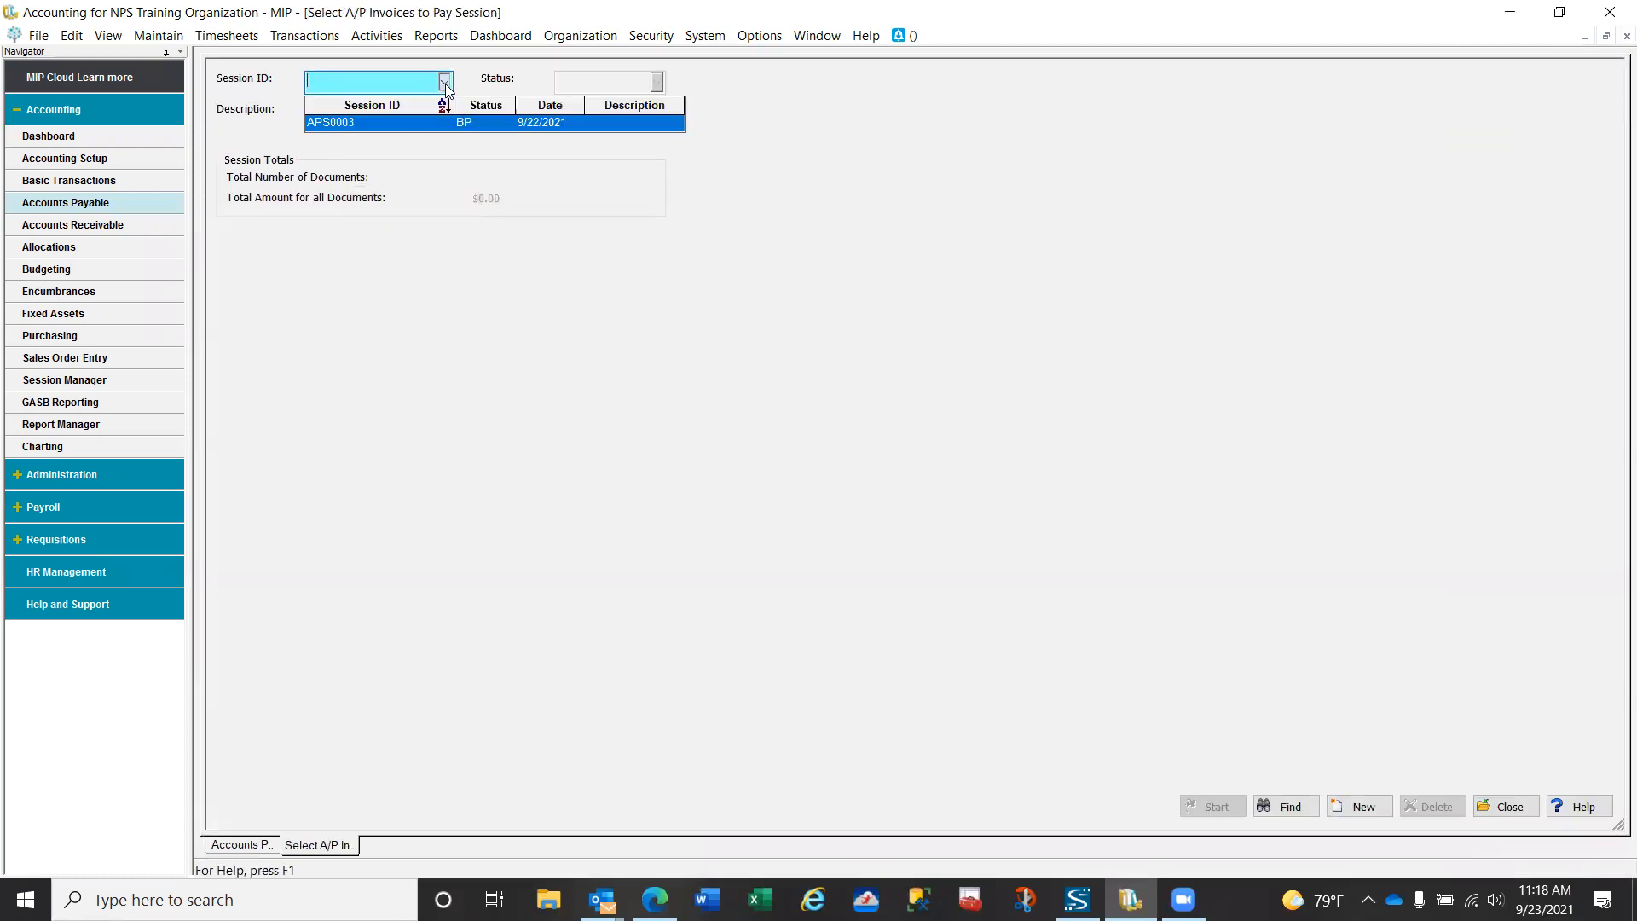
pyautogui.click(382, 124)
pyautogui.click(1214, 807)
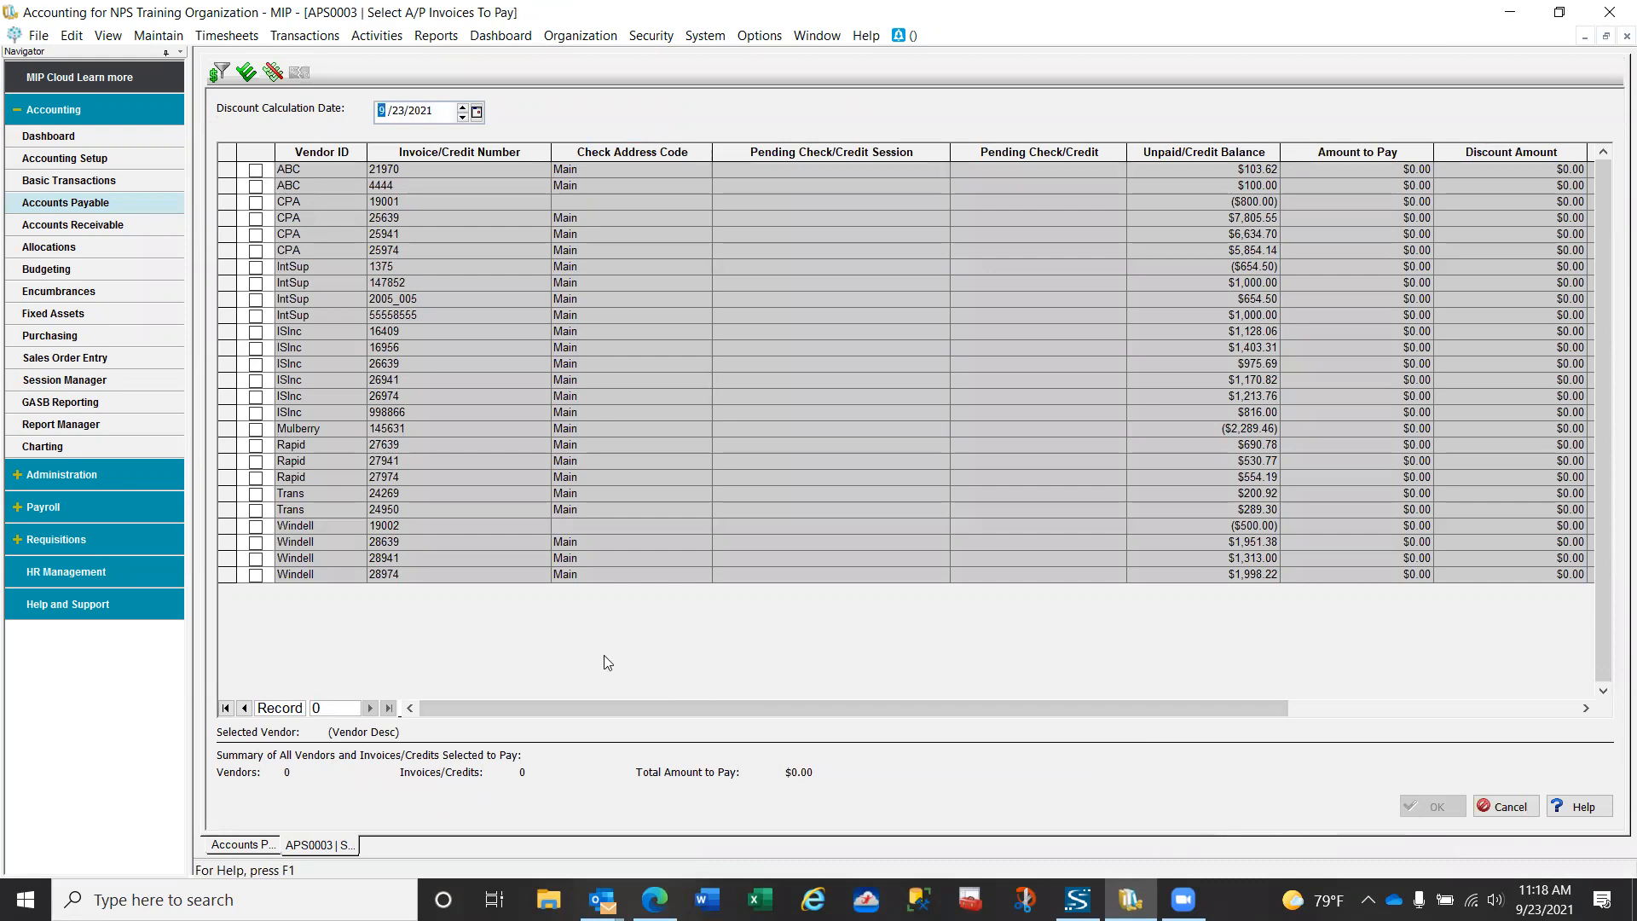
# - Try selecting Trans invoices 24269 and 24950 for payment, clear both selections, and confirm the form
pyautogui.click(255, 494)
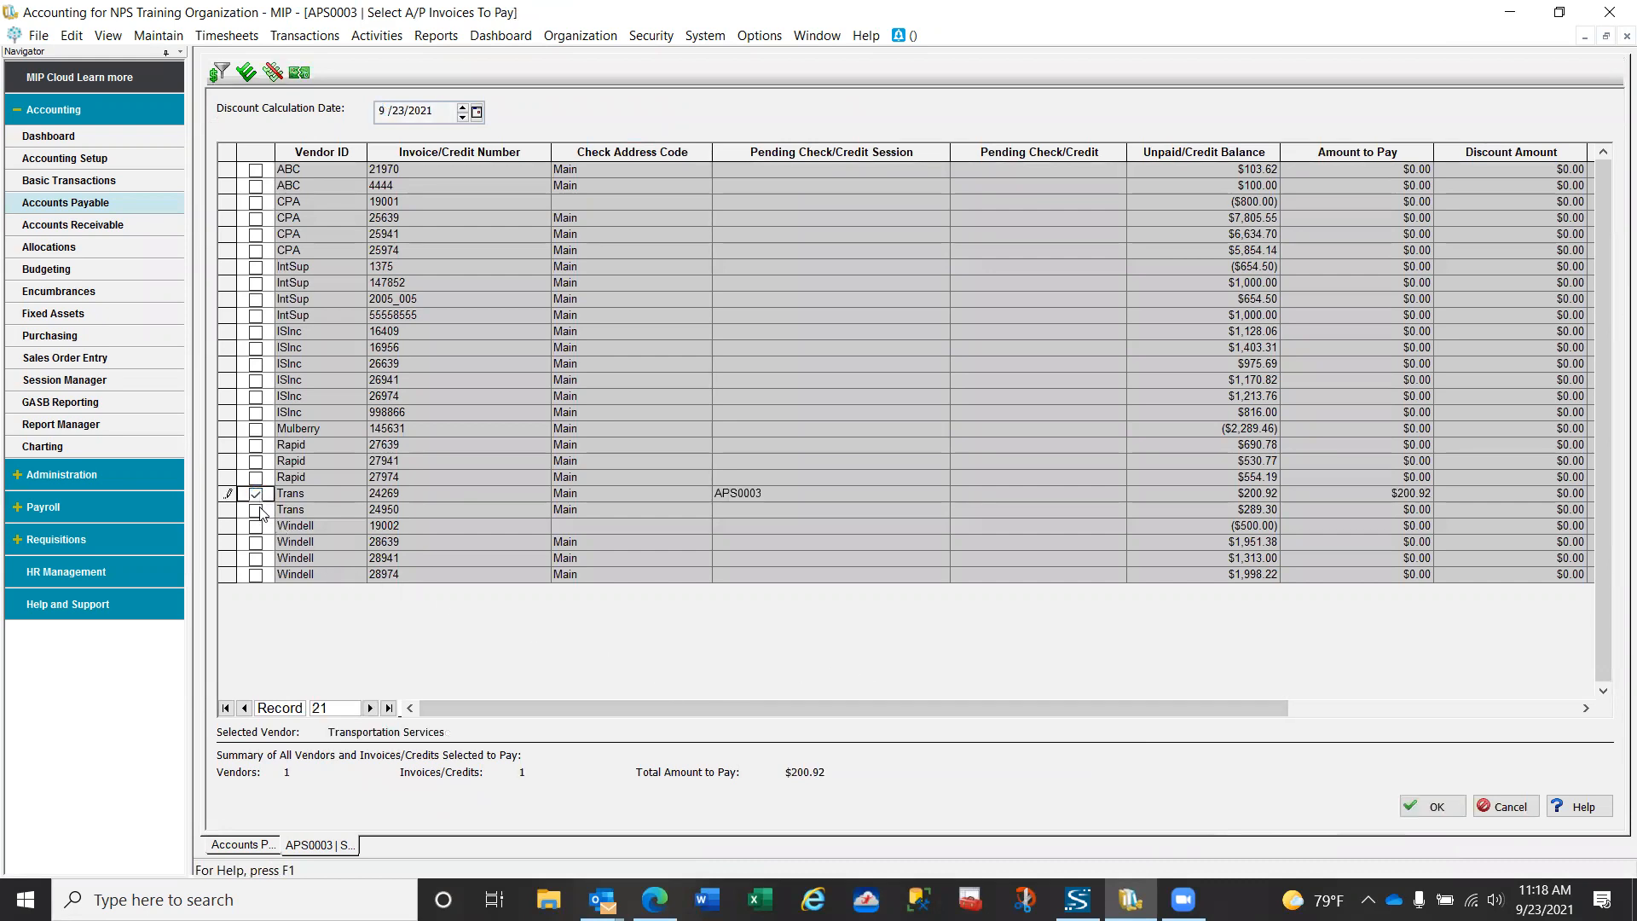
pyautogui.click(255, 511)
pyautogui.click(255, 494)
pyautogui.click(255, 510)
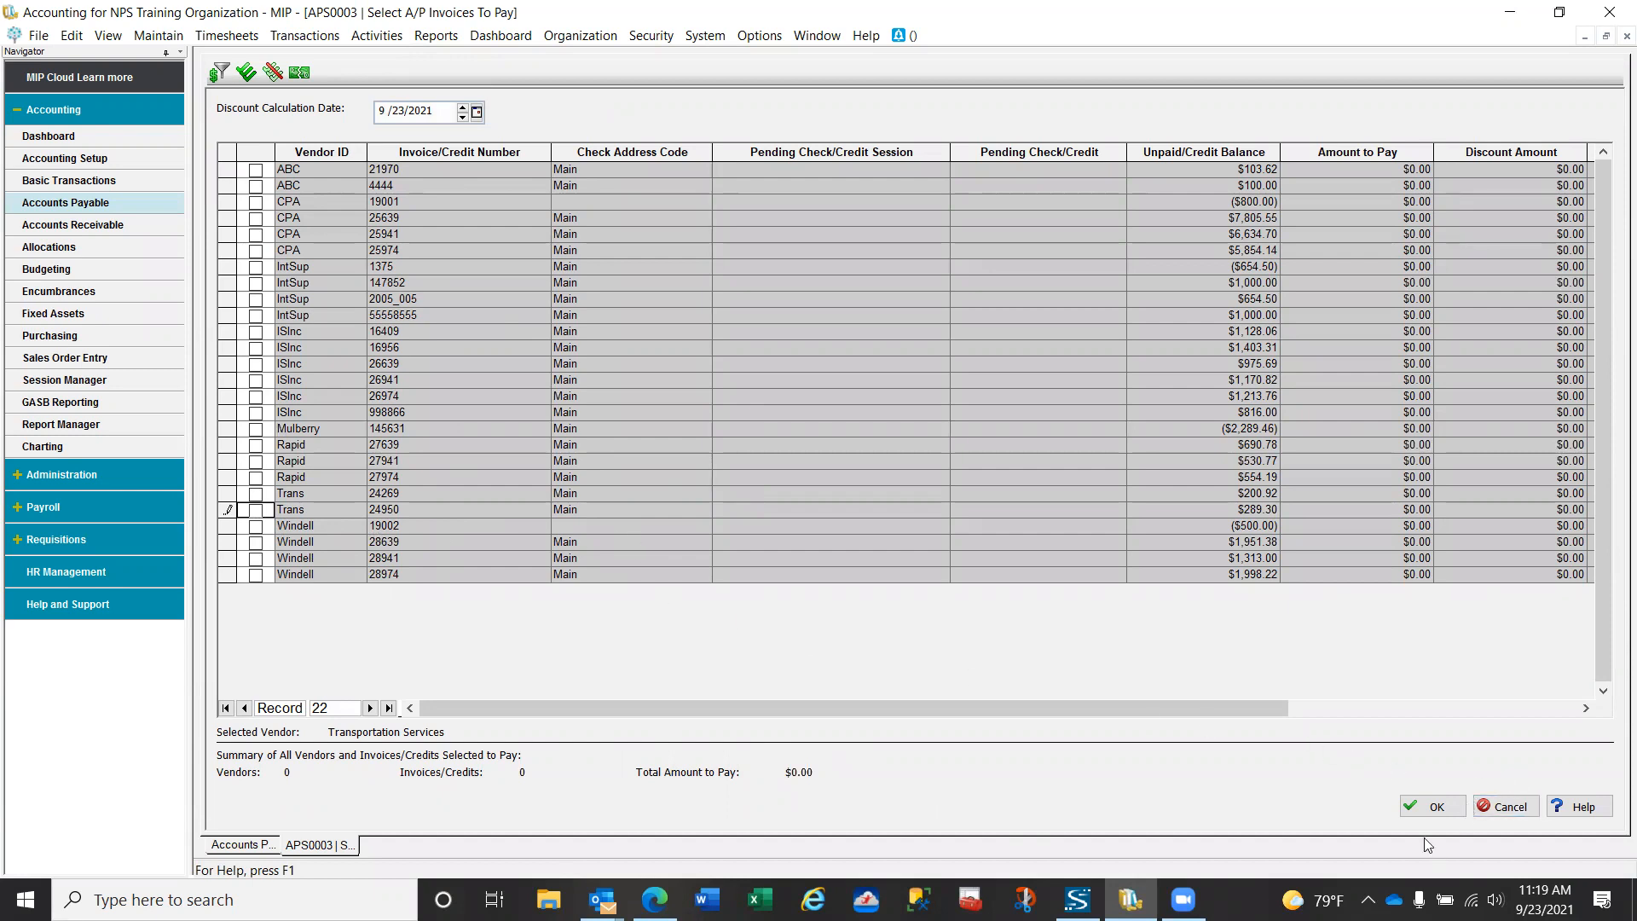
pyautogui.click(1428, 808)
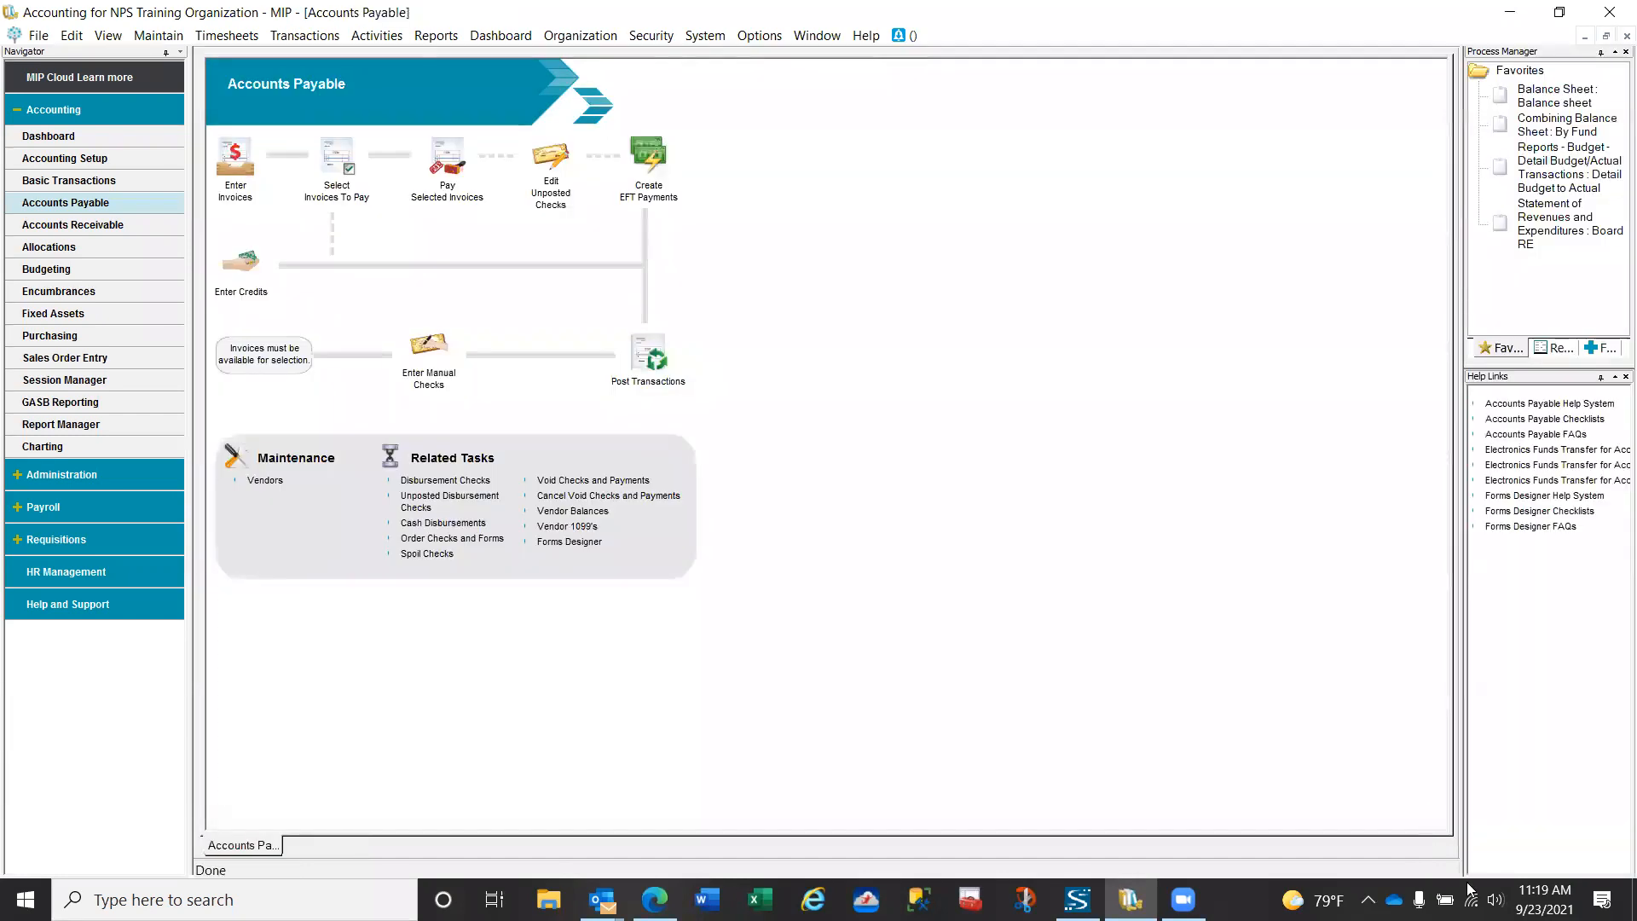
# - Create A/P invoices session API0010 with description "Invoice Reversal" and start entering its invoices
pyautogui.click(240, 171)
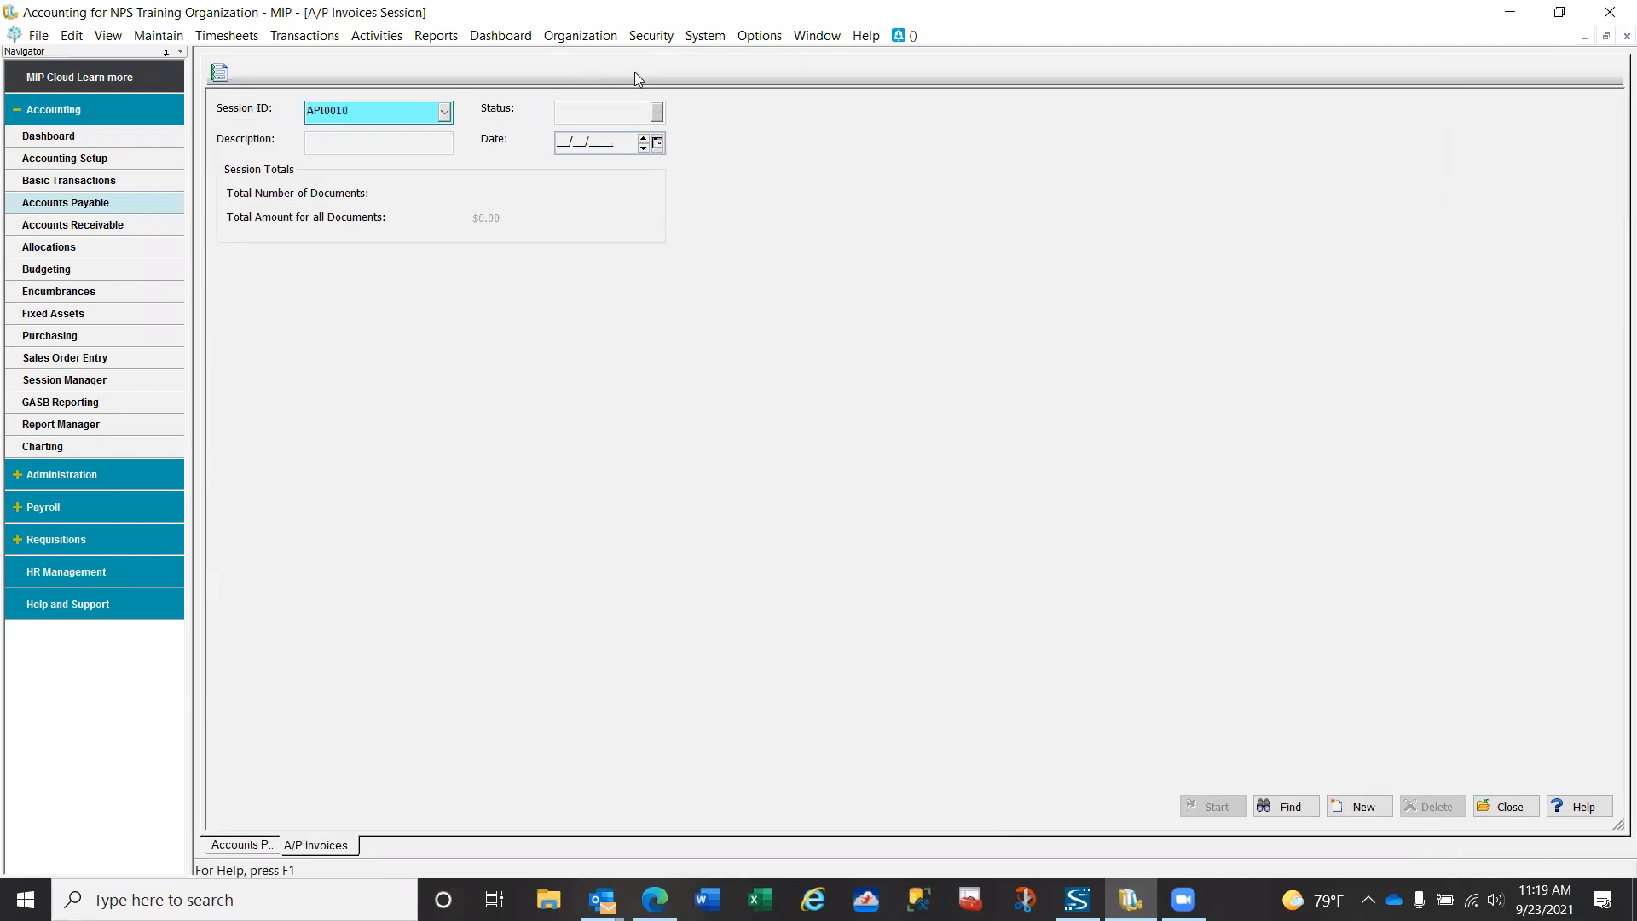
pyautogui.press('Tab')
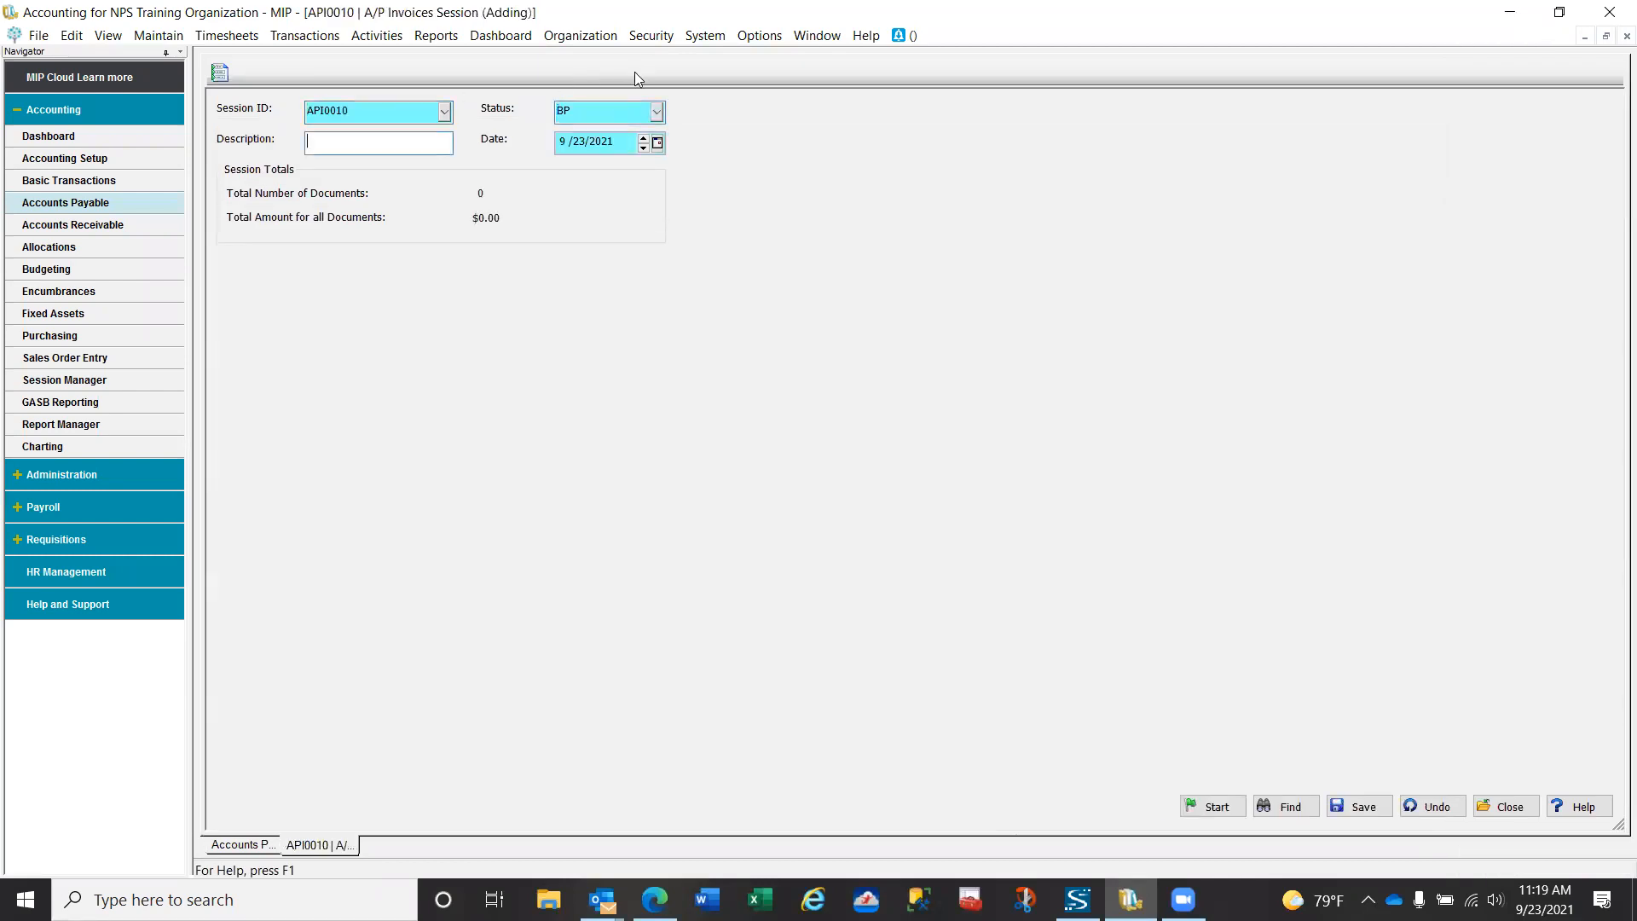
pyautogui.write('Invoice Reversa')
pyautogui.click(1217, 808)
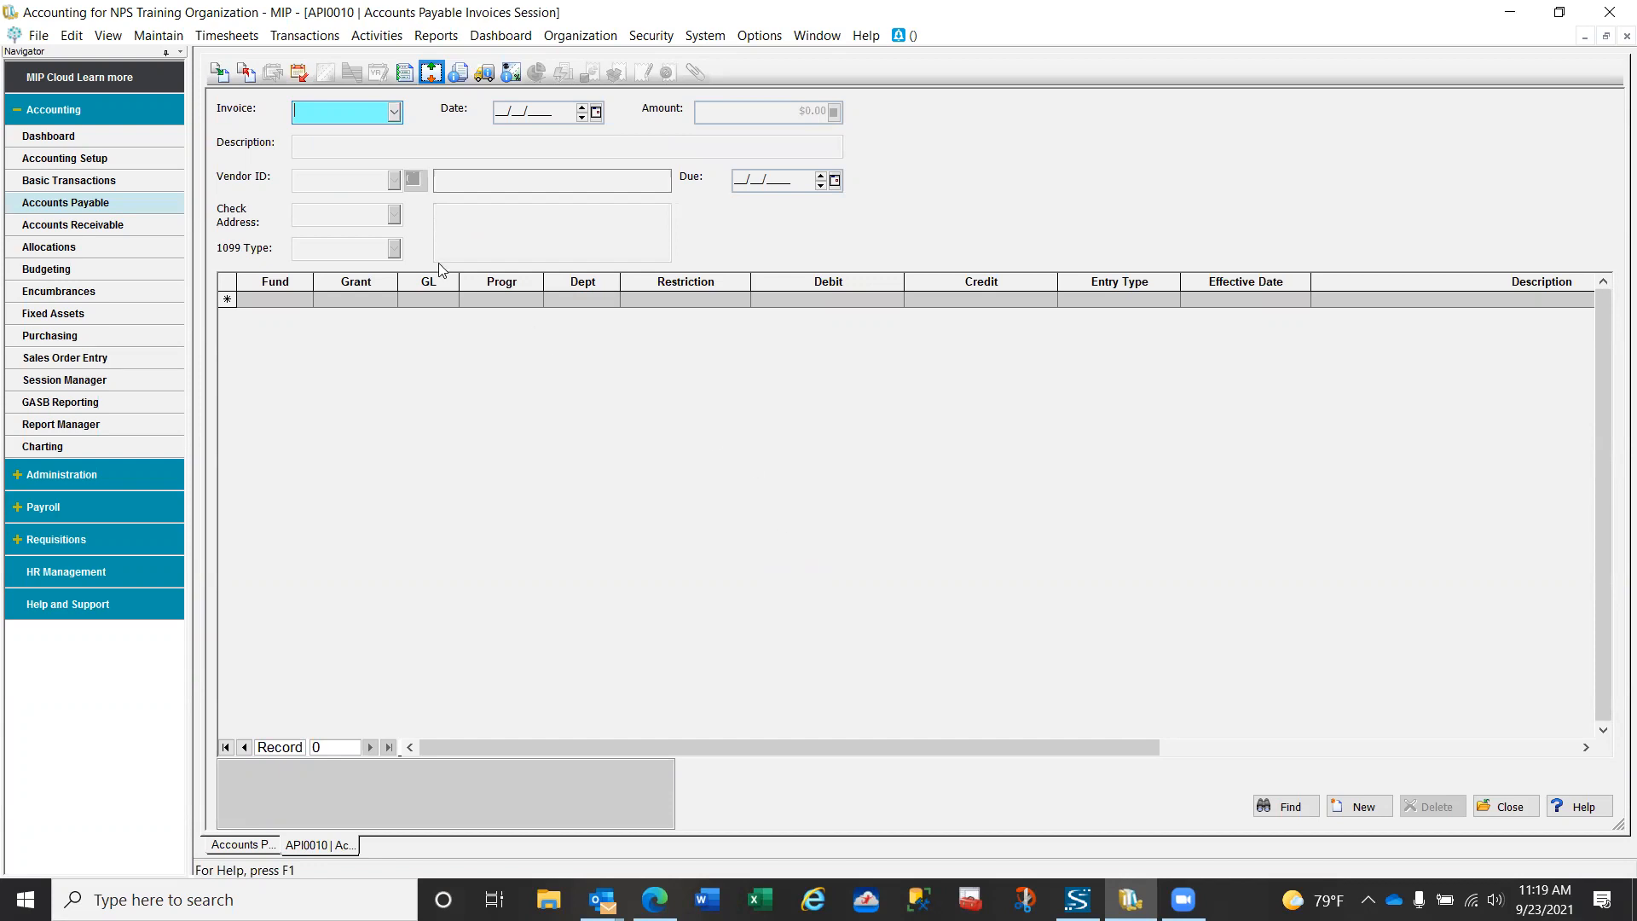
# - Reverse posted document 24269 from session API0404001 into session API0010, using its original document and effective dates
pyautogui.click(246, 72)
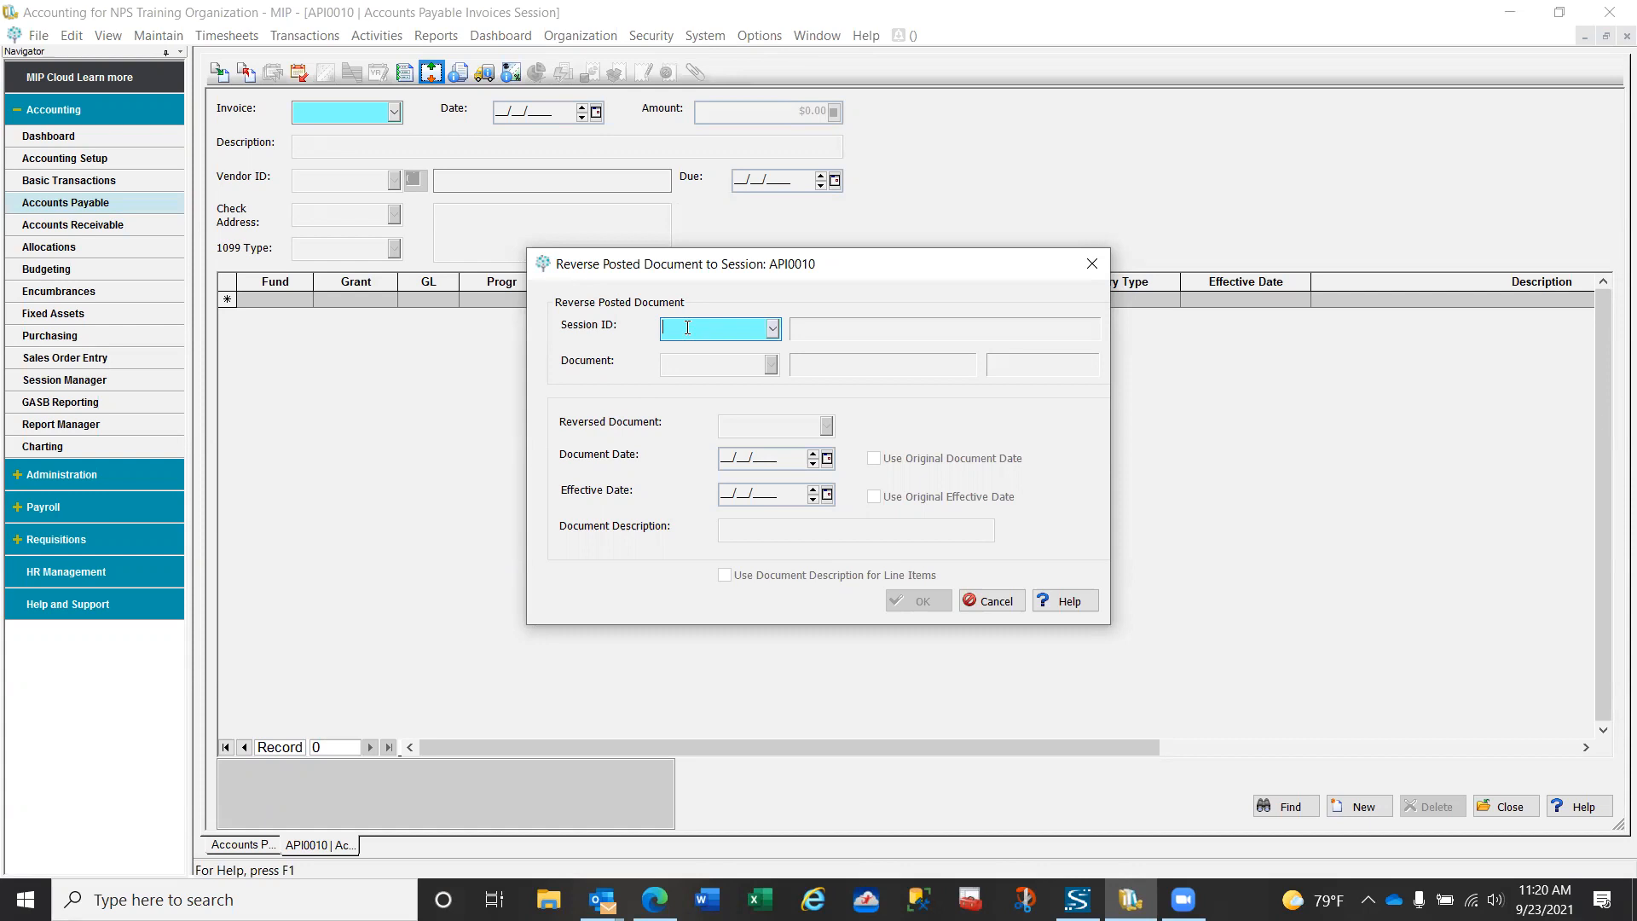
pyautogui.write('API')
pyautogui.write('010')
pyautogui.write('4001')
pyautogui.press('Tab')
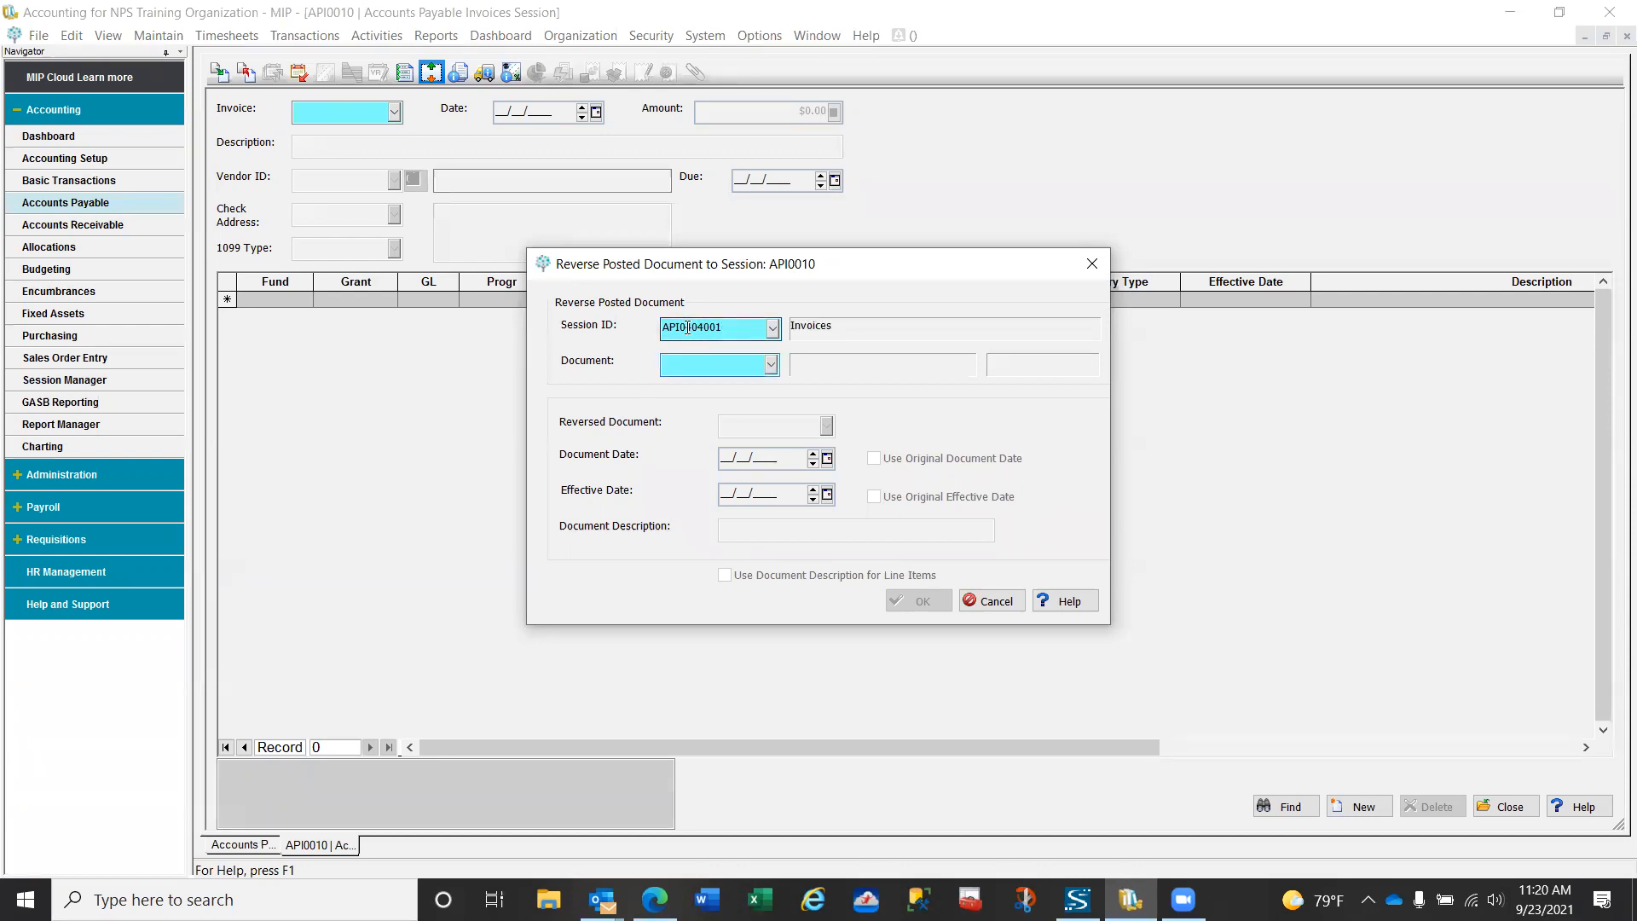
pyautogui.click(772, 365)
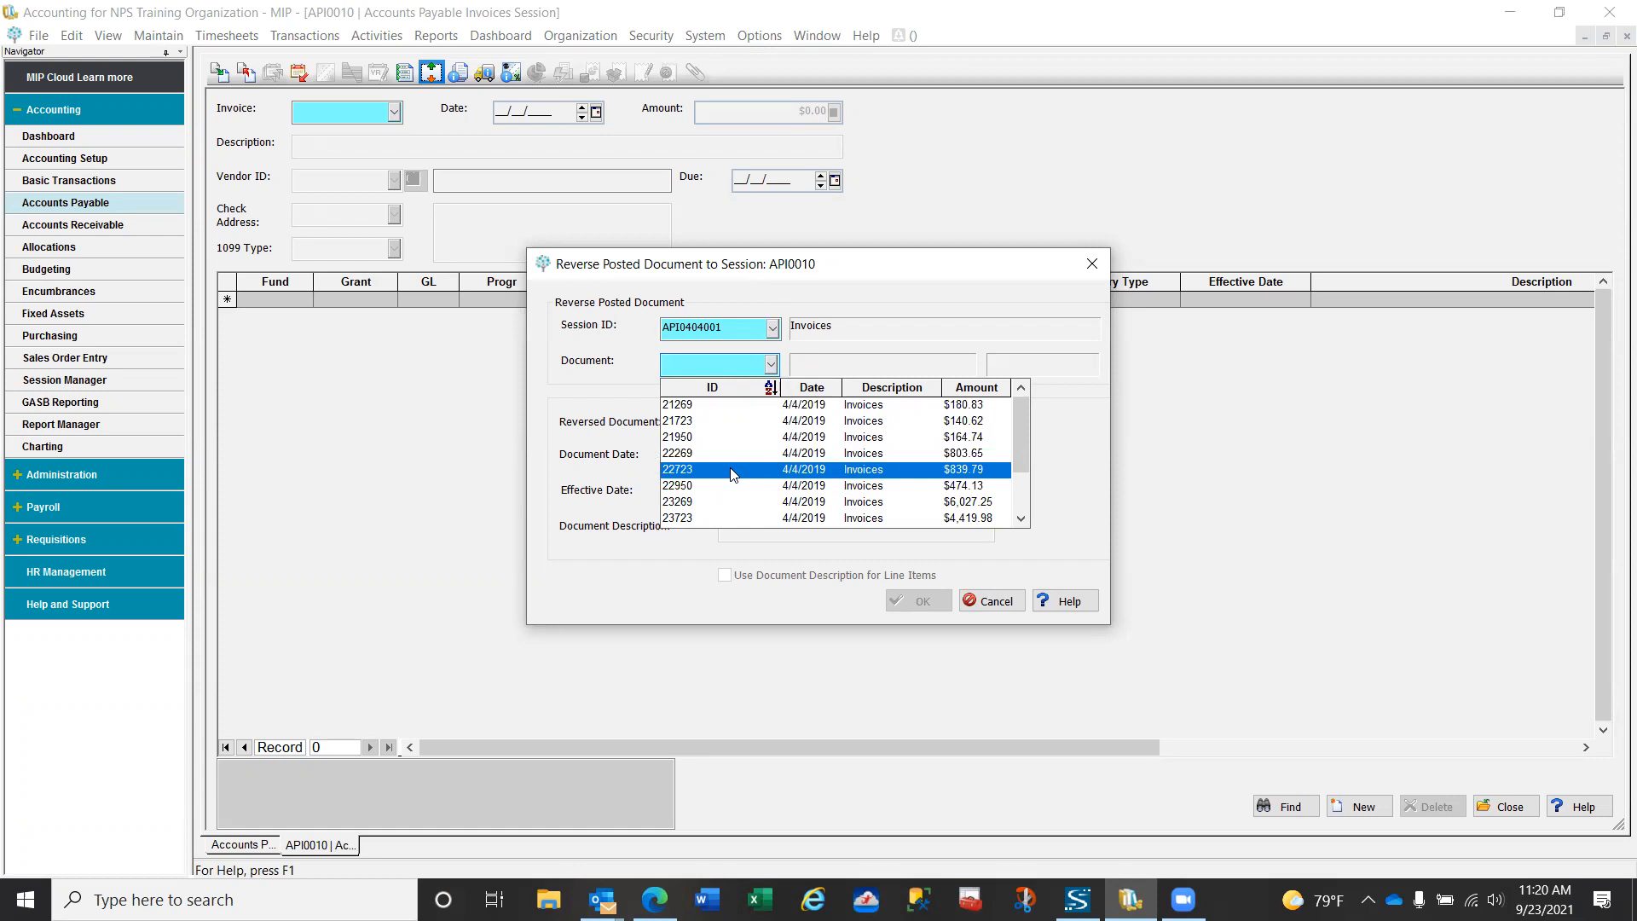
pyautogui.click(966, 389)
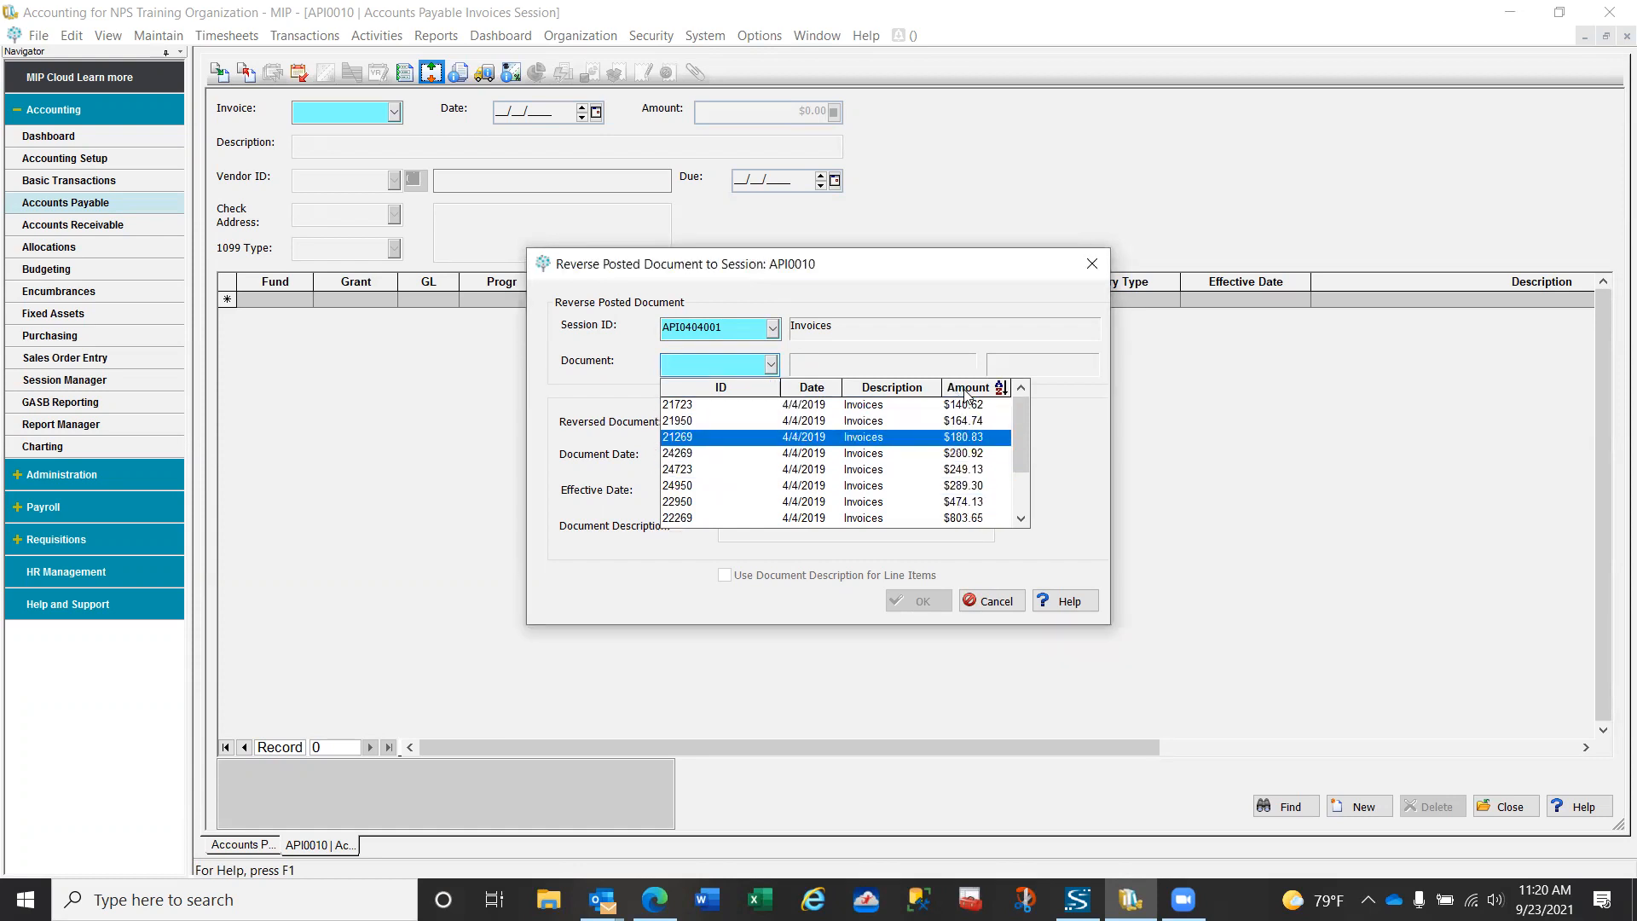
pyautogui.click(980, 454)
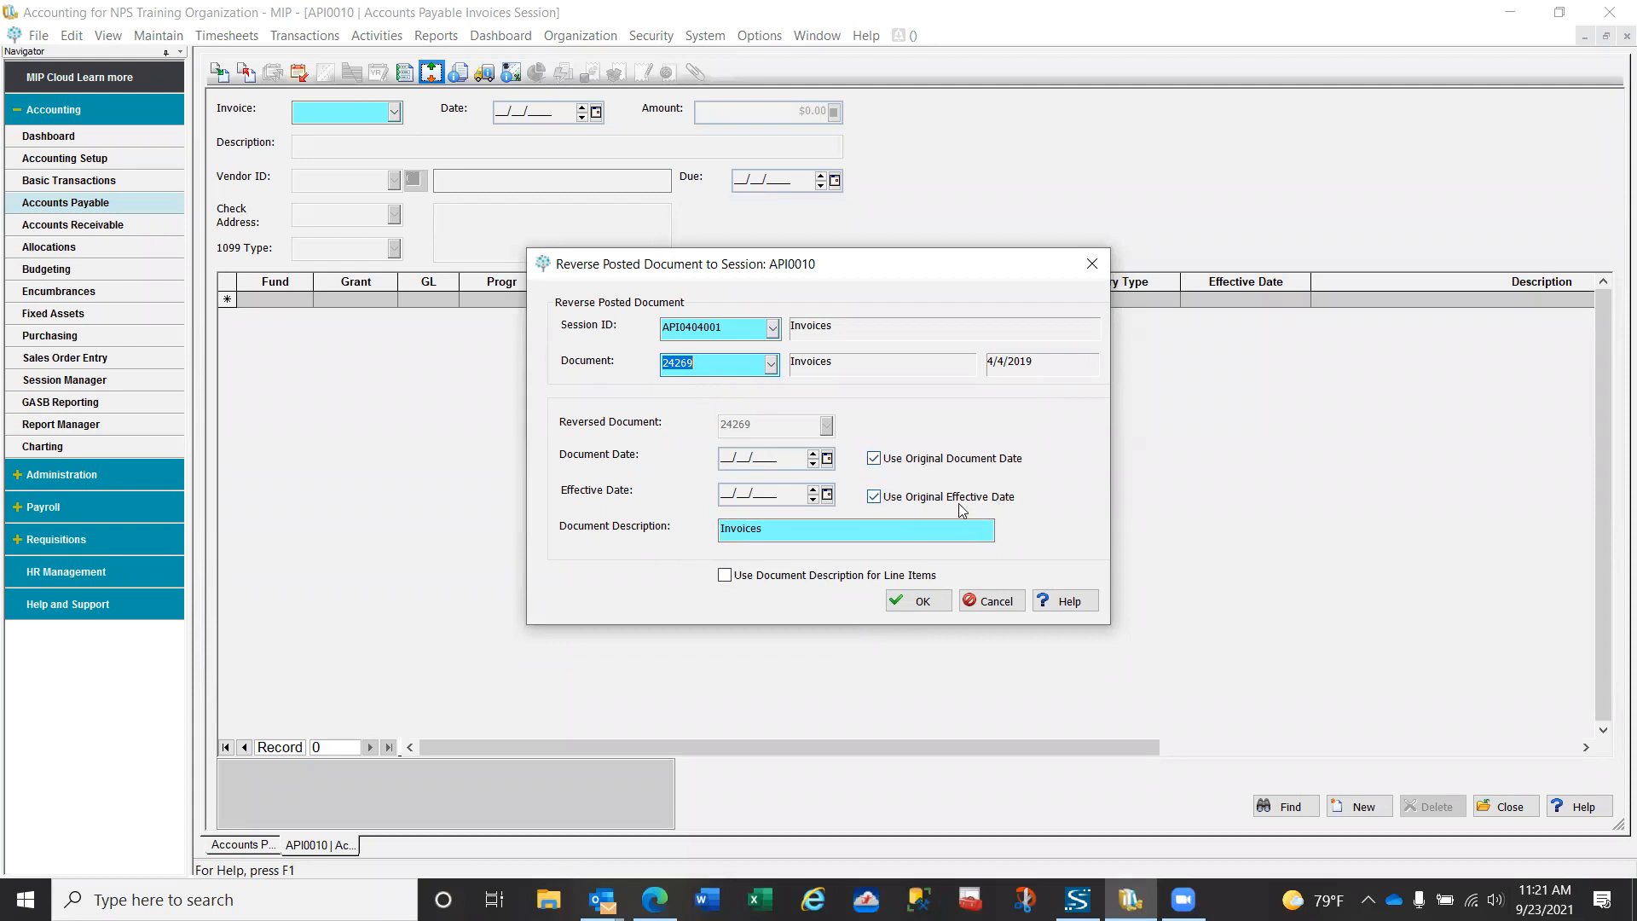
pyautogui.click(922, 610)
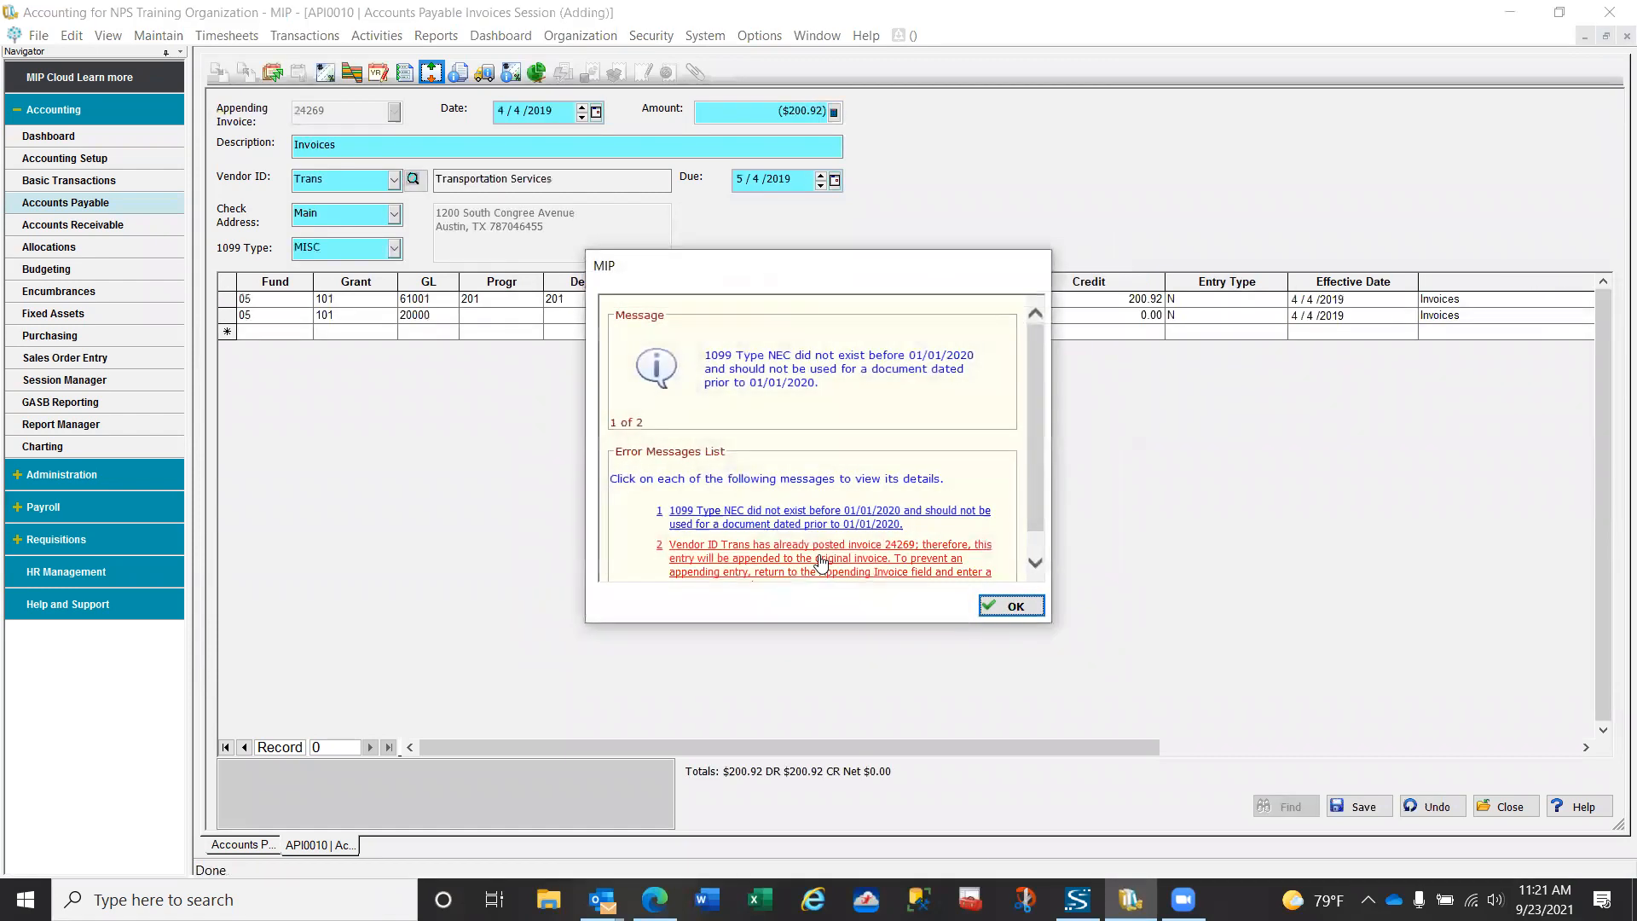
# - Save the reversing entry appended to Trans invoice 24269, keeping its prior-year effective date
pyautogui.click(1006, 605)
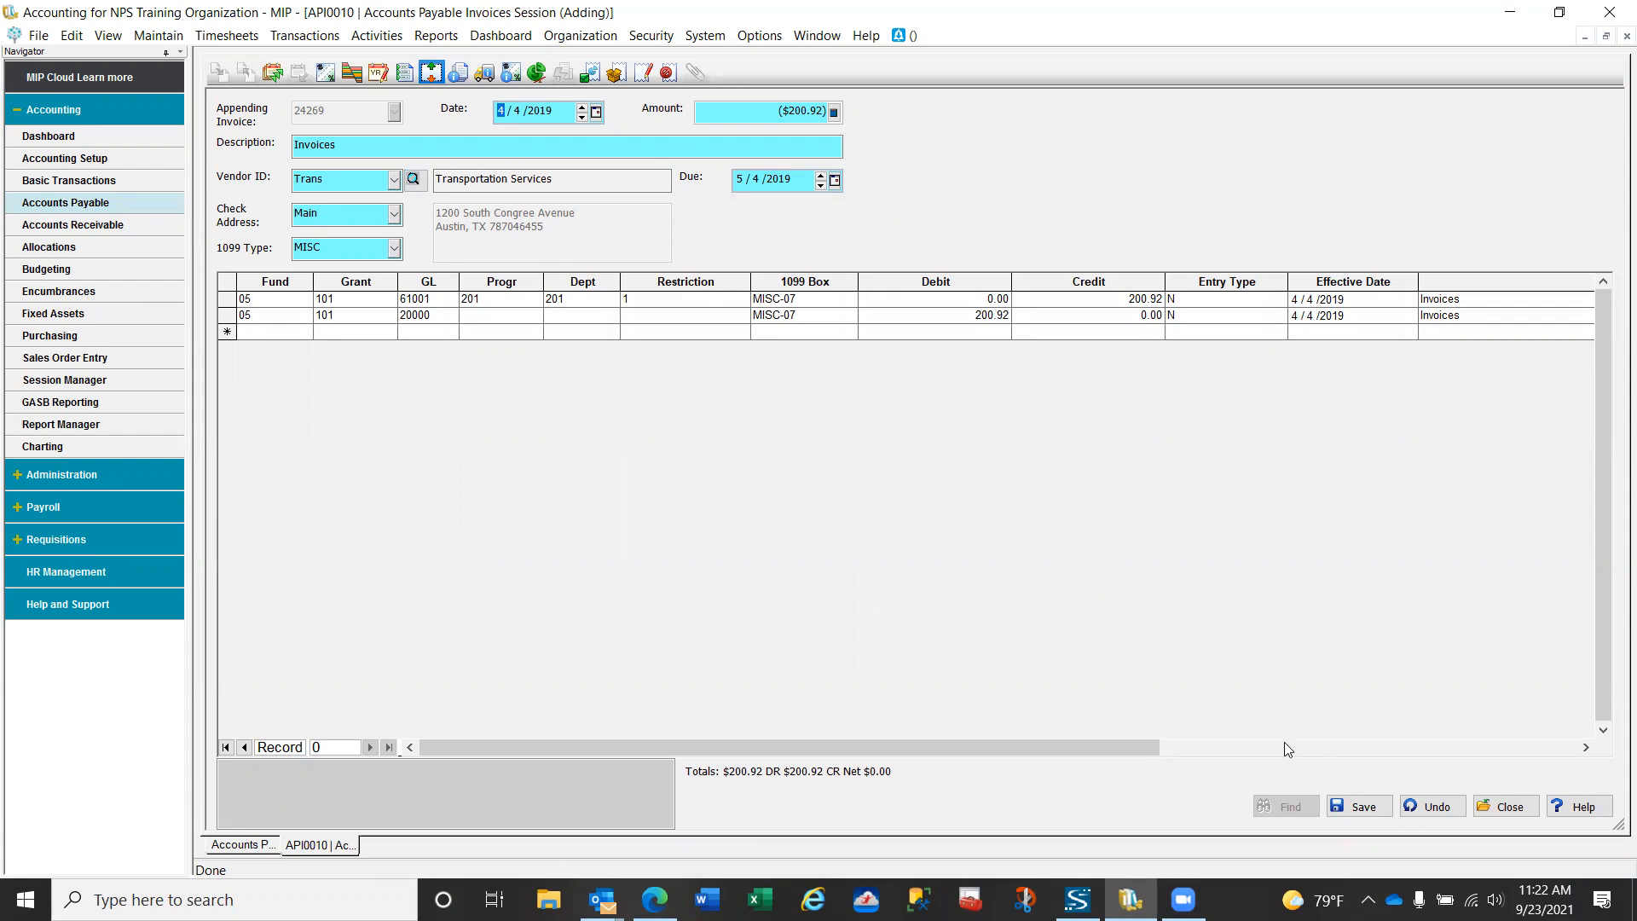
pyautogui.click(1364, 805)
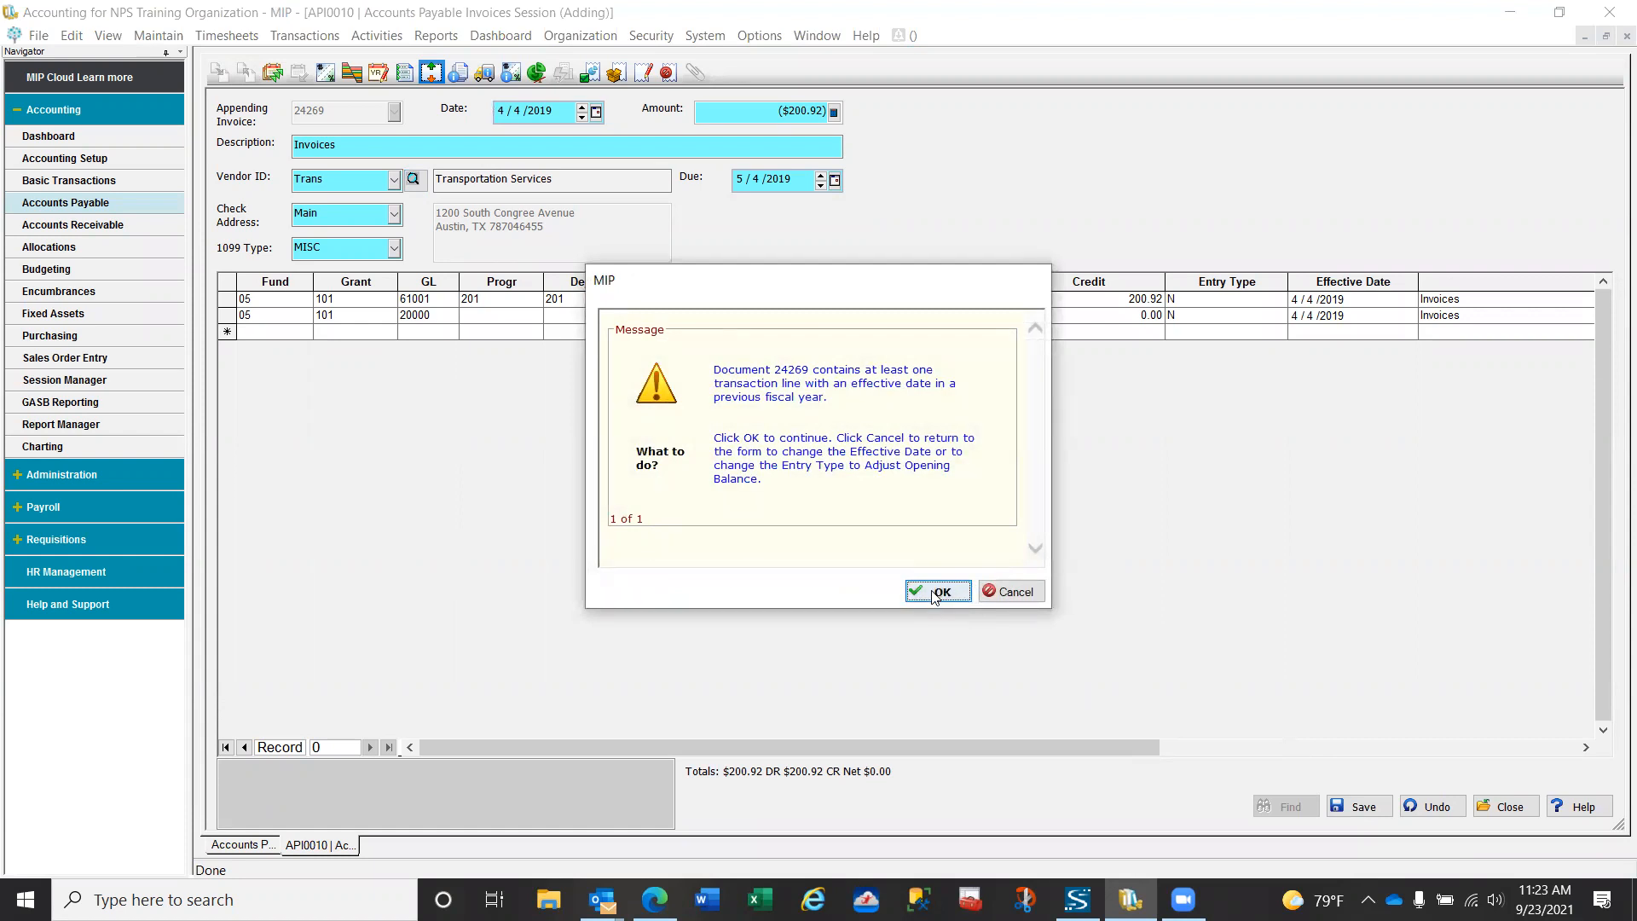
pyautogui.click(935, 592)
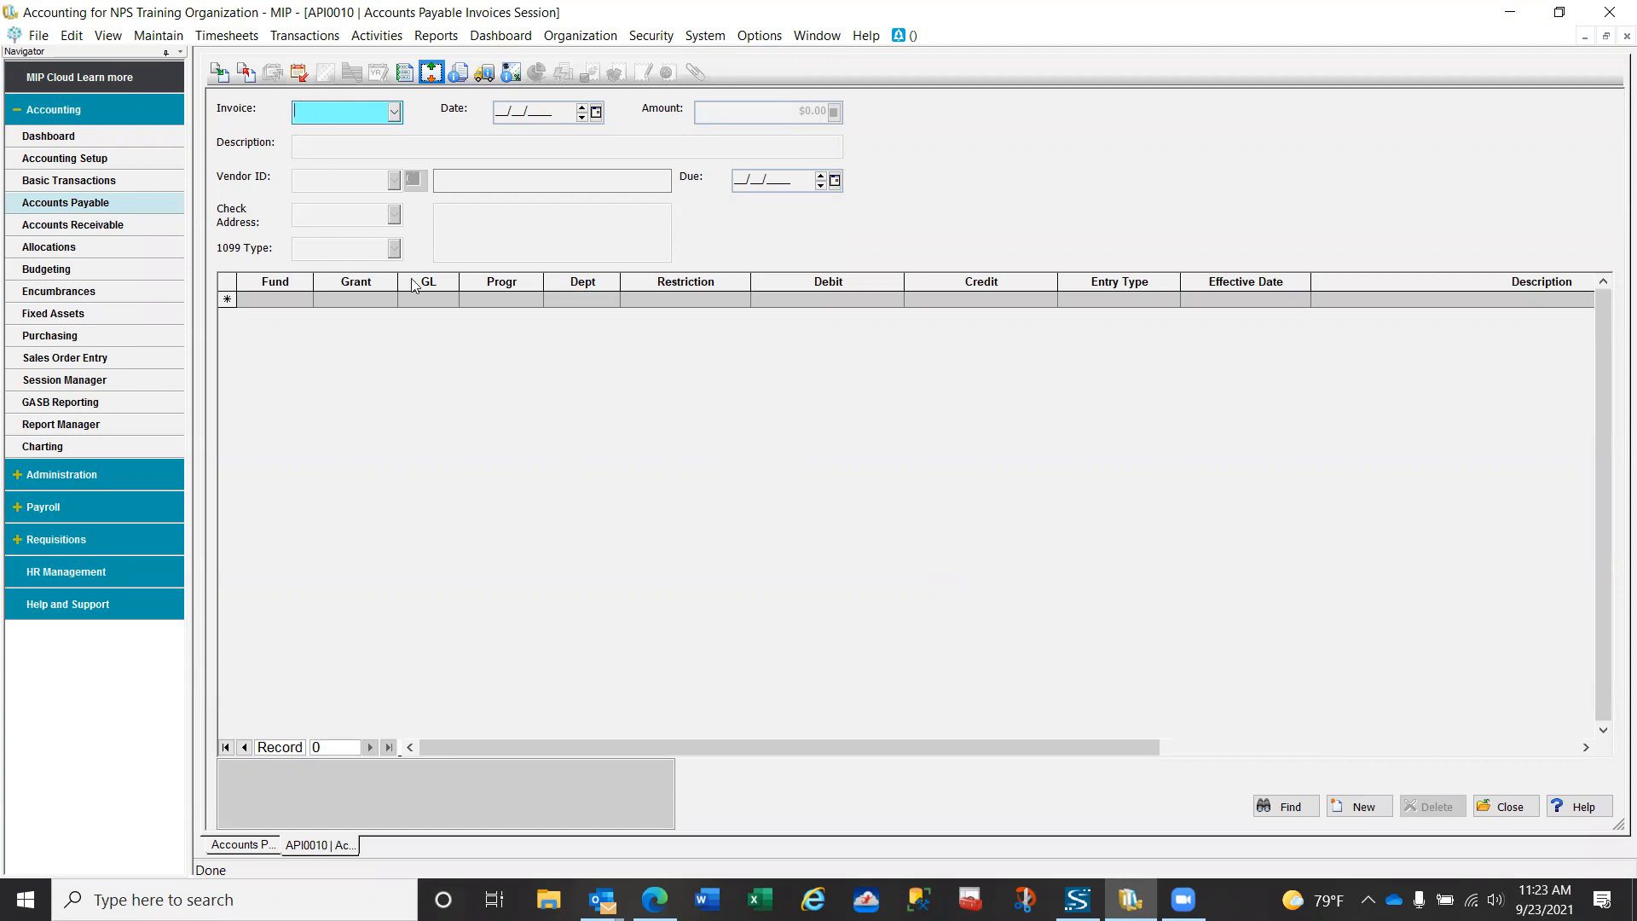
# - Reverse posted document 24950 from session API0404001 into session API0010, using its original document and effective dates
pyautogui.click(247, 74)
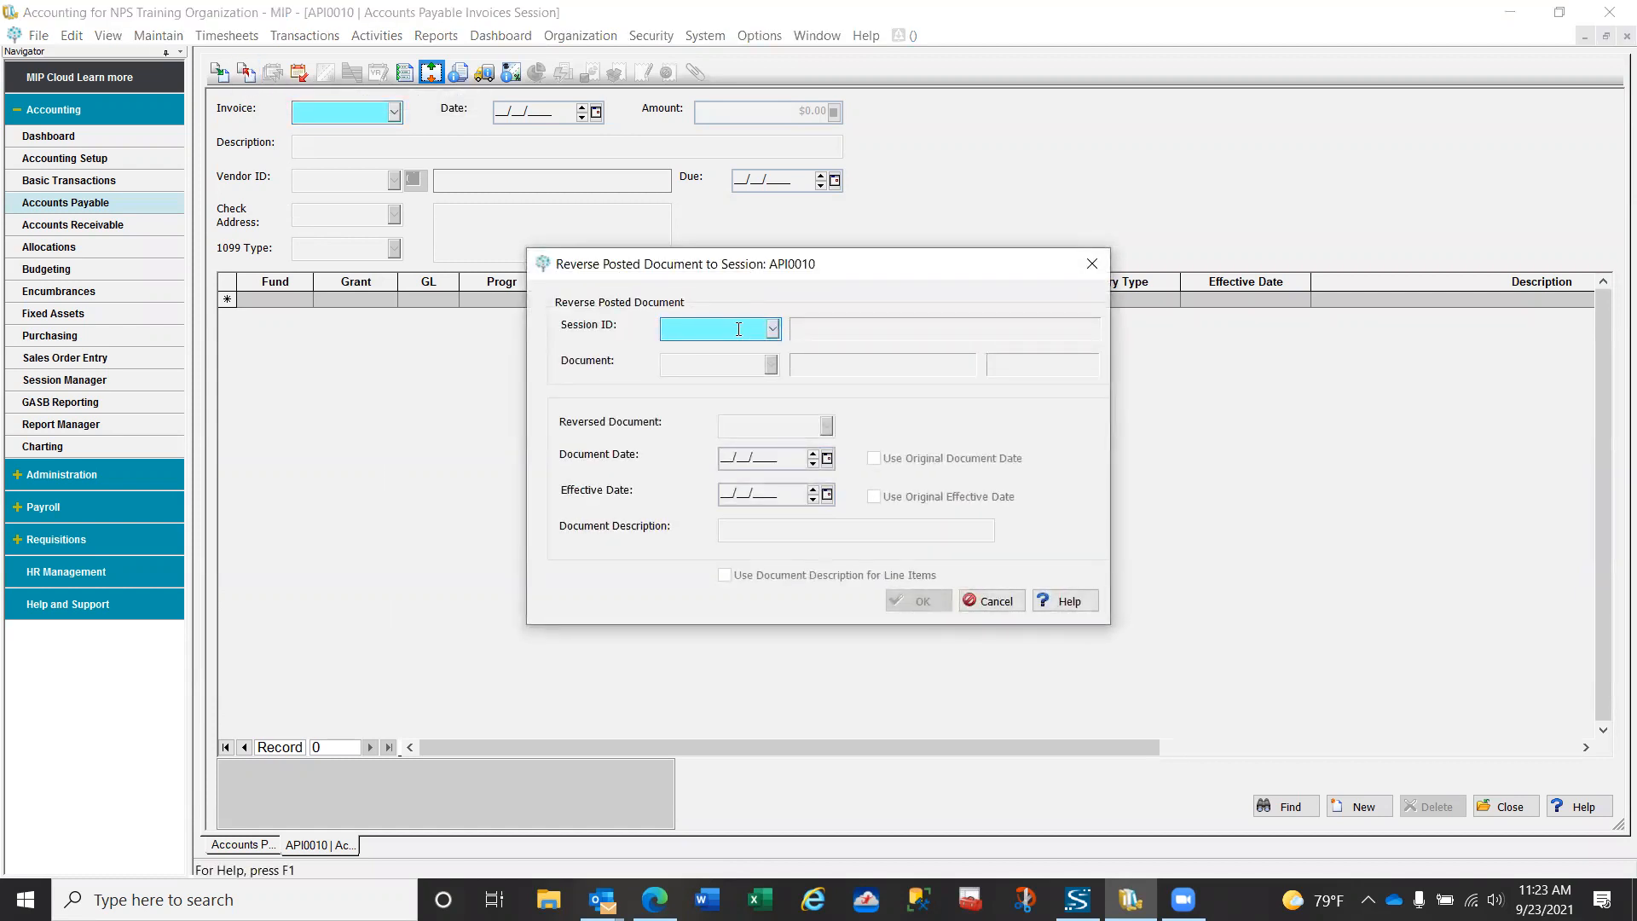
pyautogui.write('API0404001')
pyautogui.press('Tab')
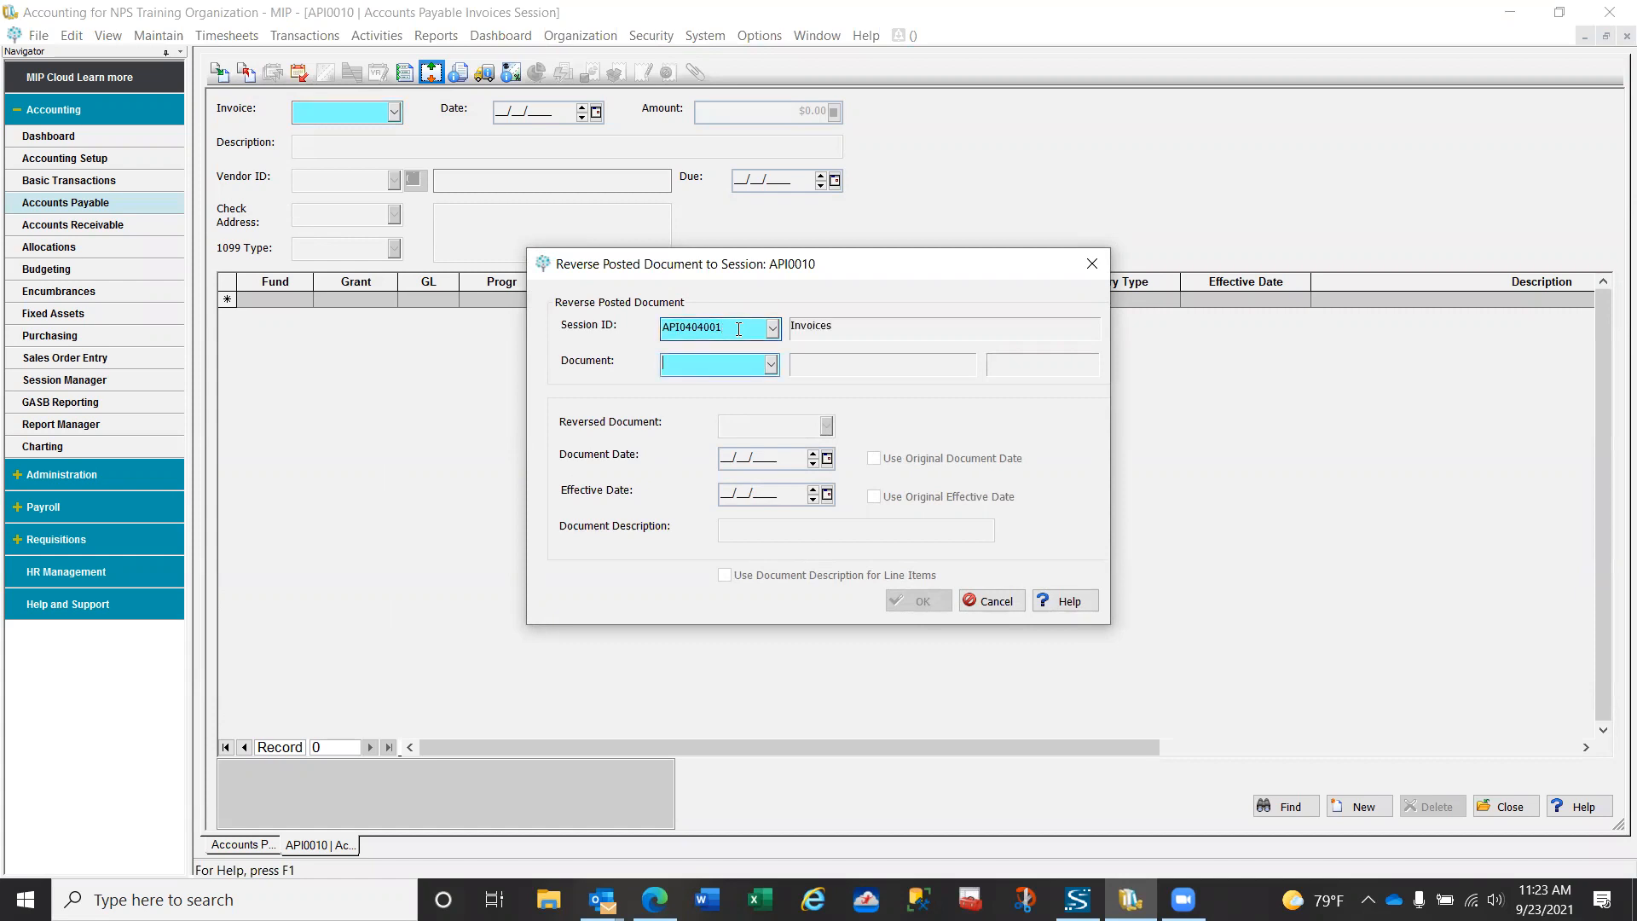
pyautogui.click(745, 358)
pyautogui.click(769, 366)
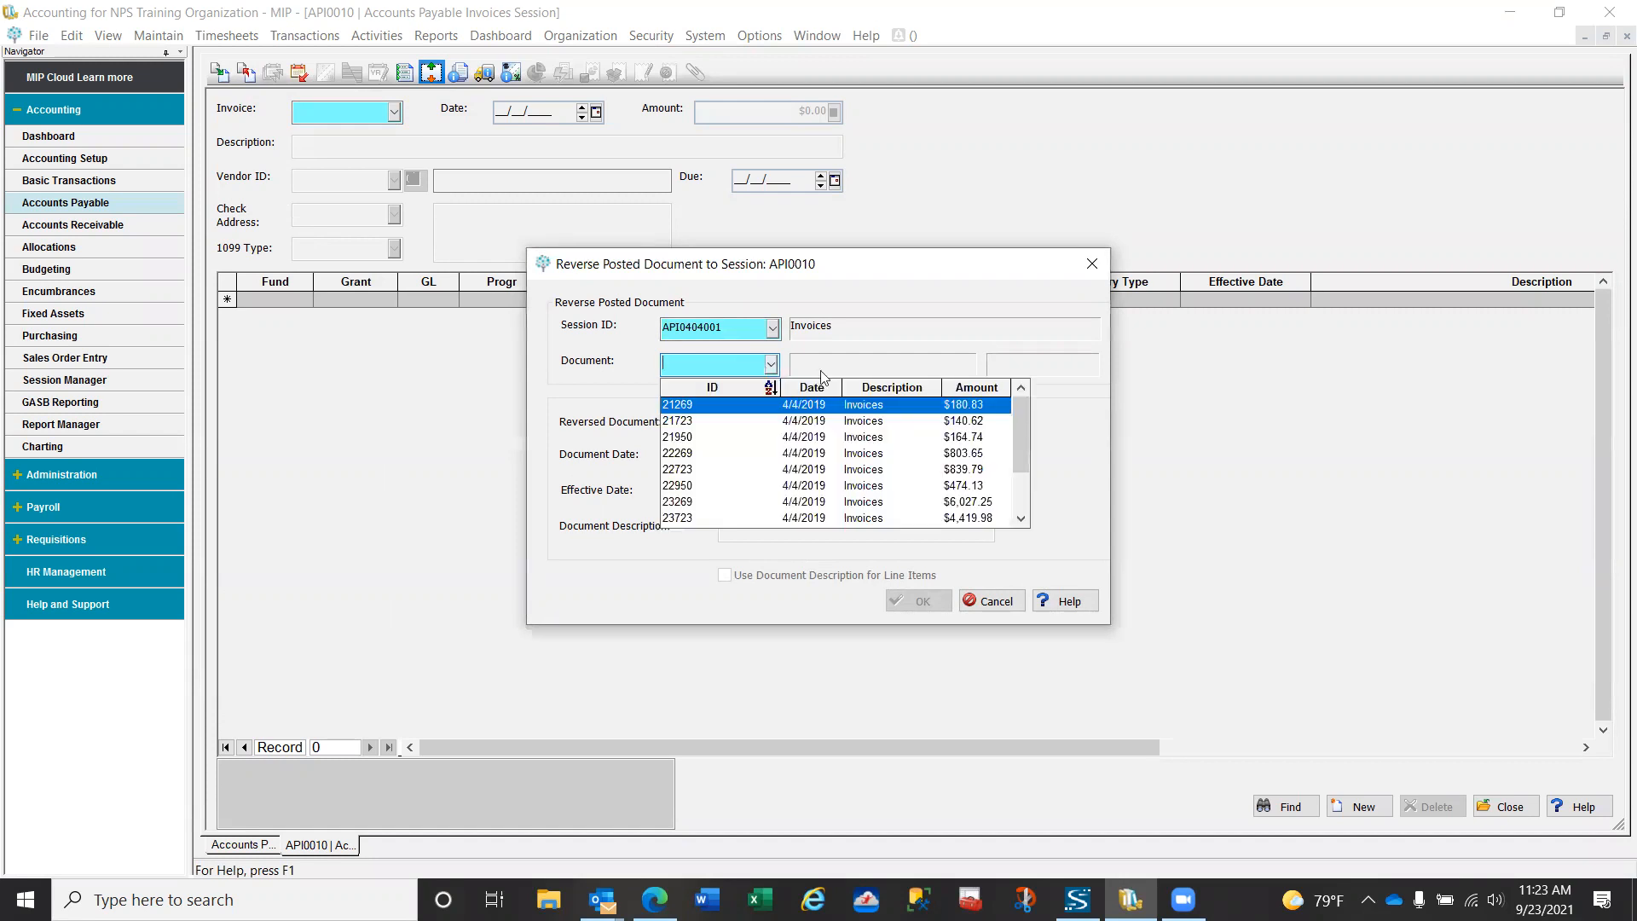
pyautogui.click(984, 392)
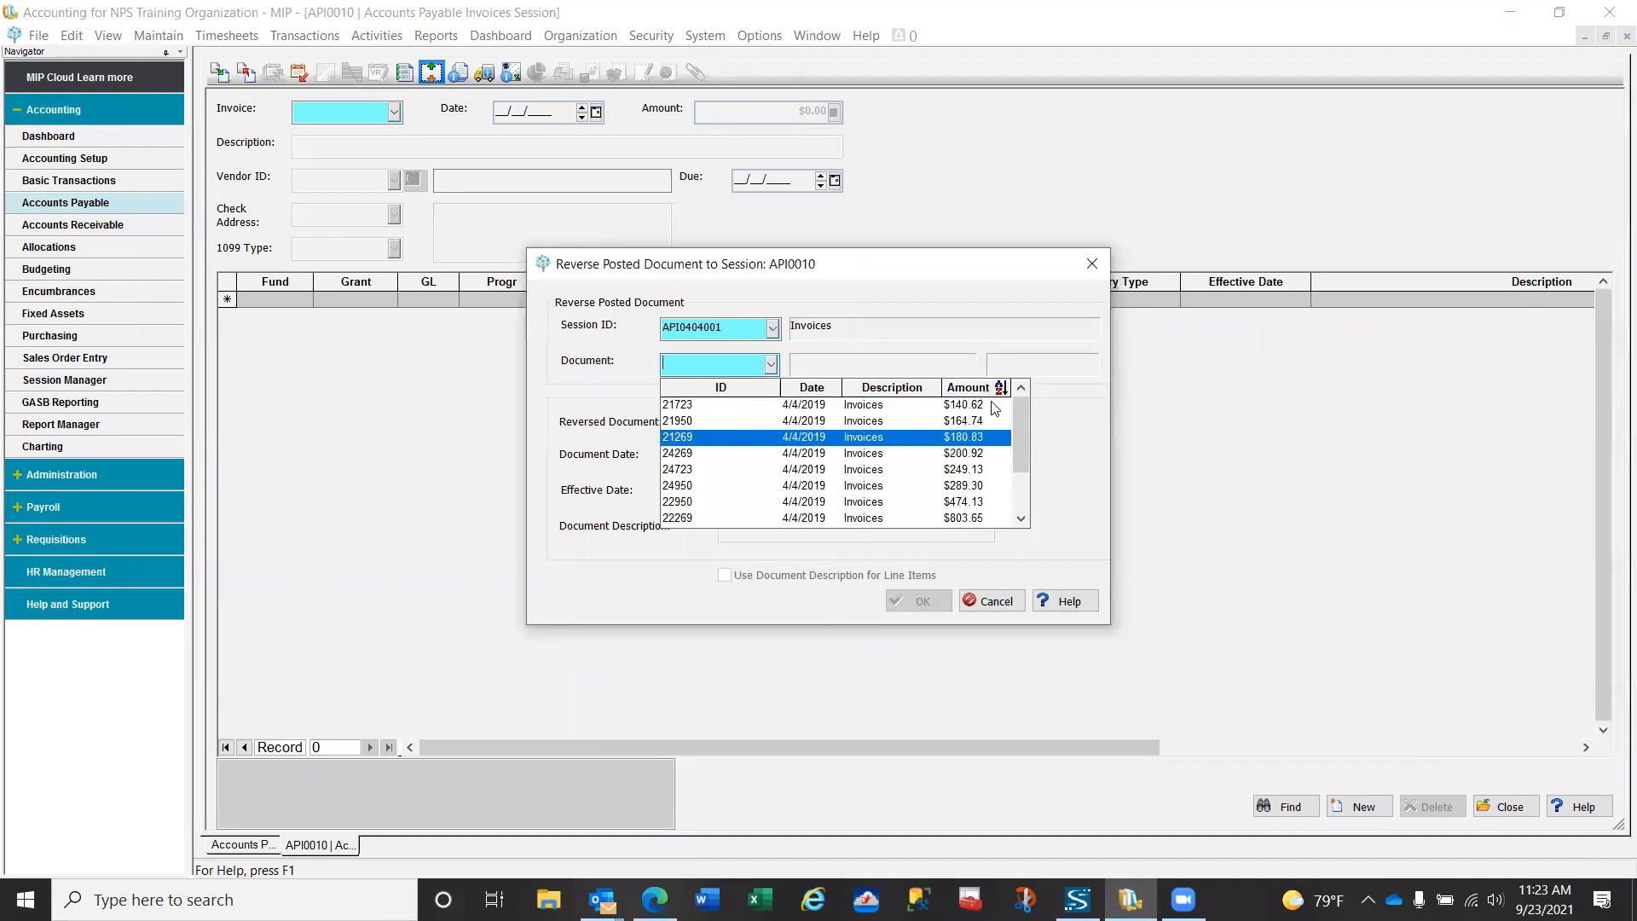
pyautogui.click(985, 483)
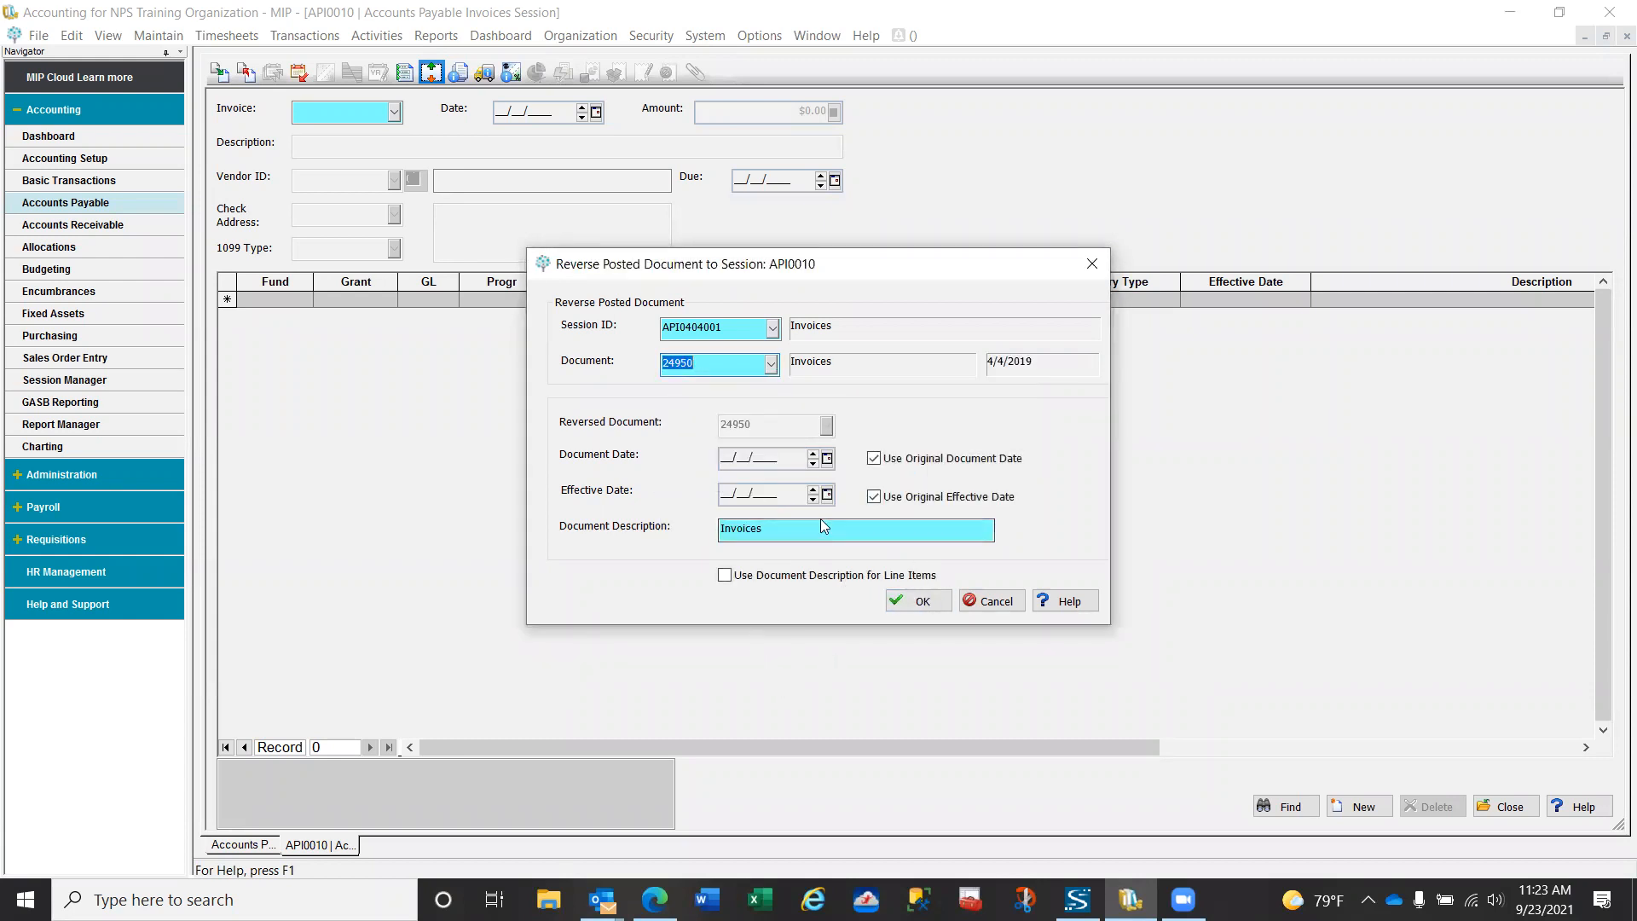
pyautogui.click(921, 601)
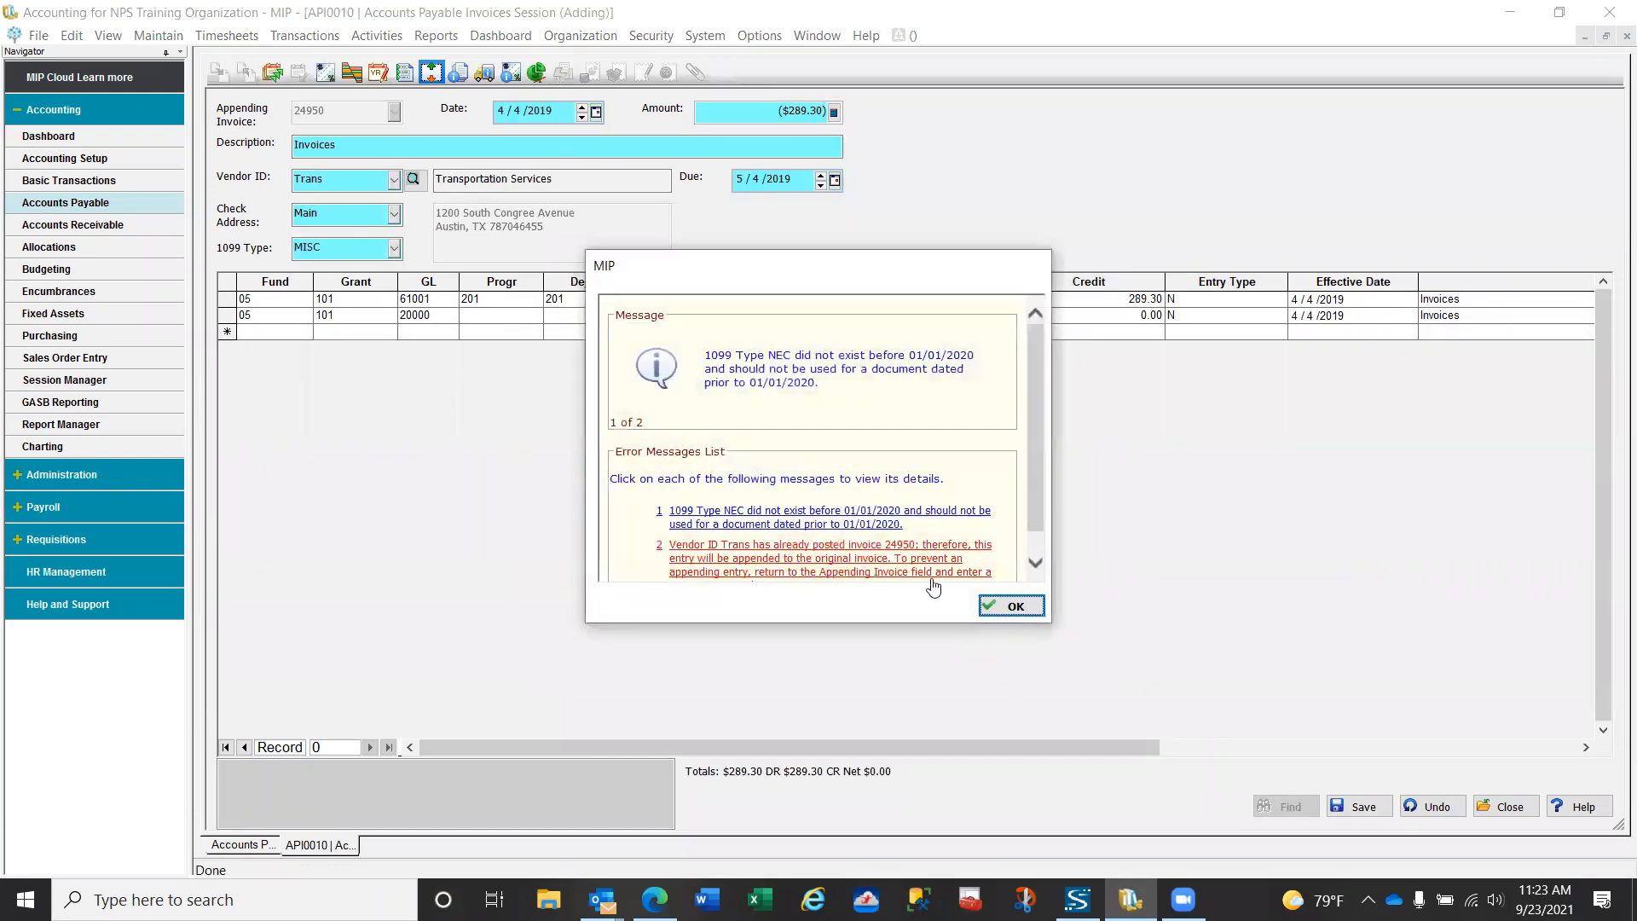
# - Save the reversing entry appended to Trans invoice 24950, keeping its prior-year effective date, and close the invoices session
pyautogui.click(991, 607)
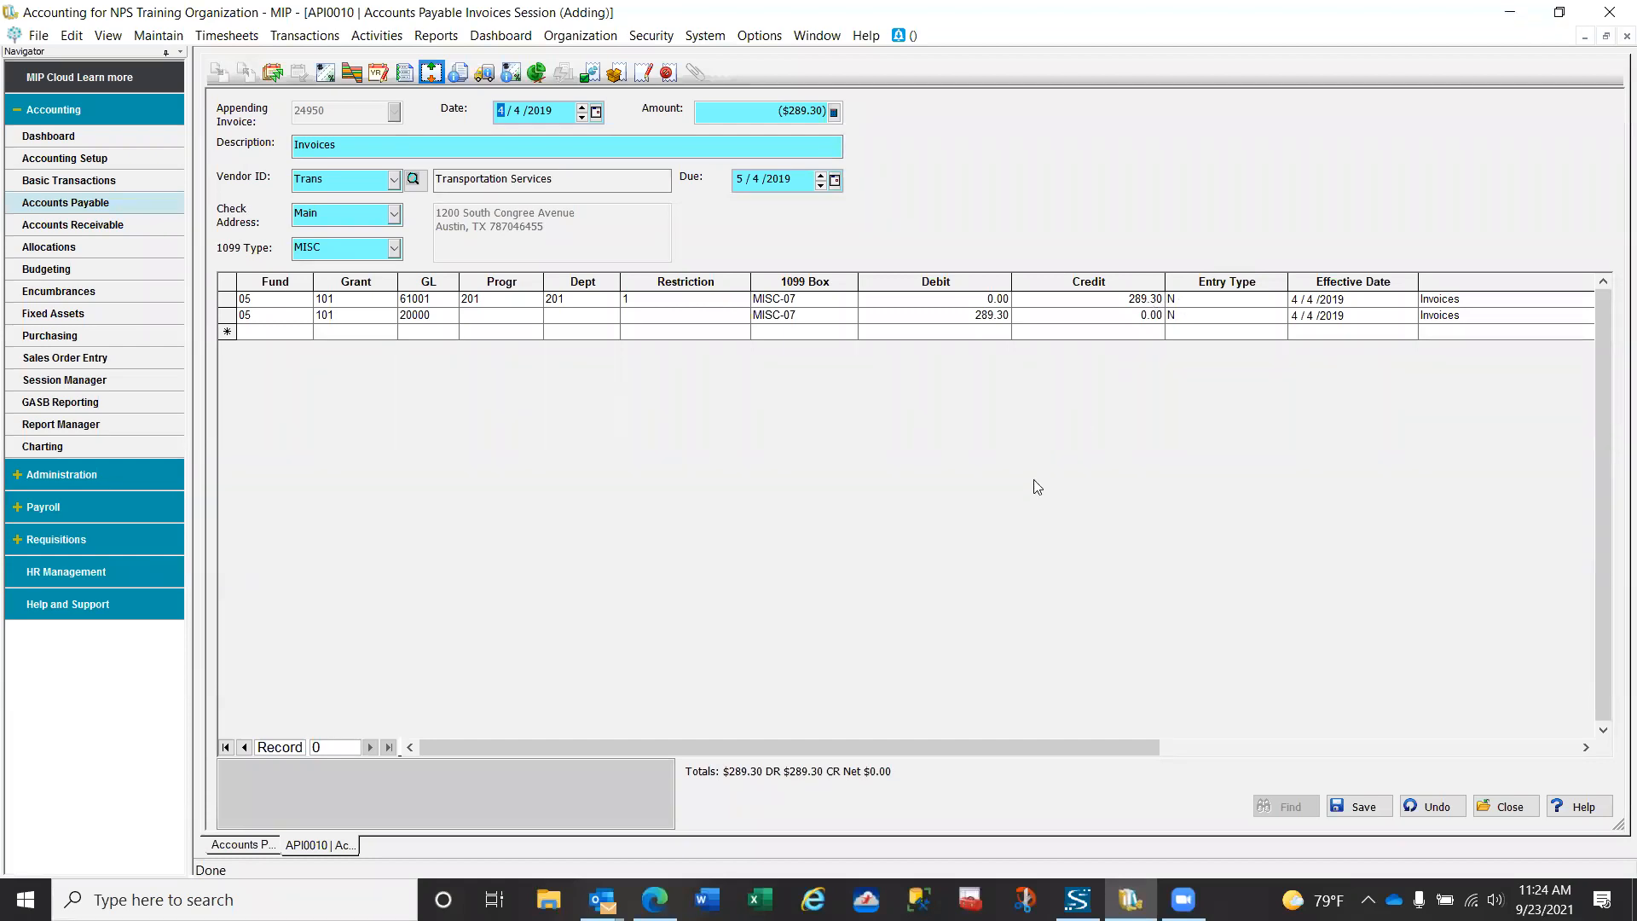
pyautogui.click(1372, 813)
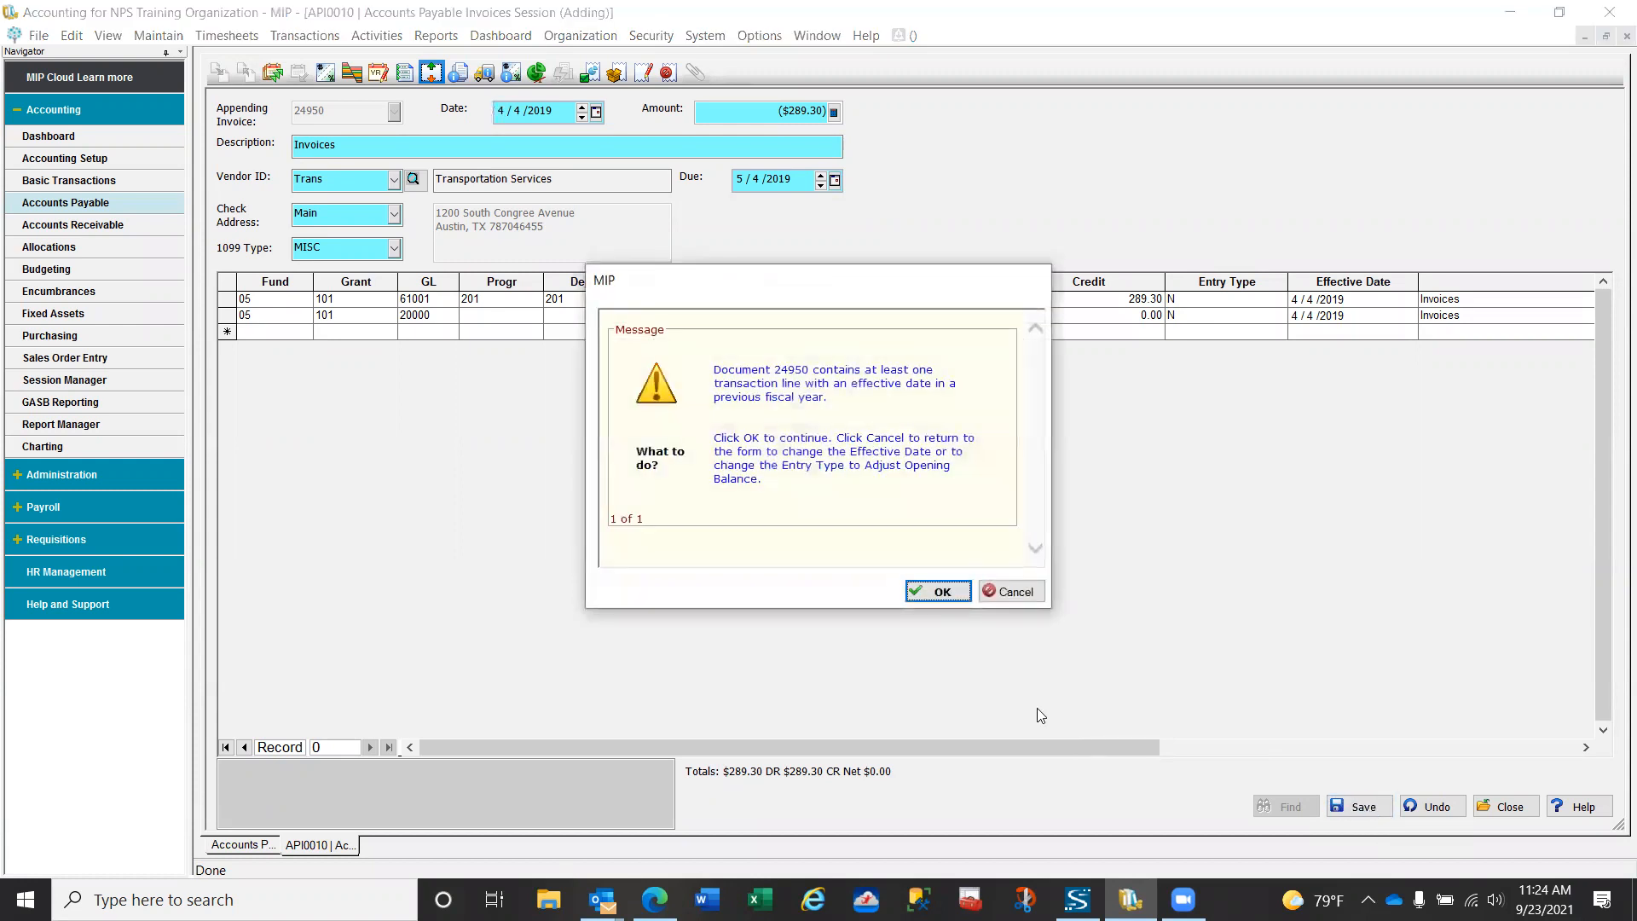
pyautogui.click(944, 591)
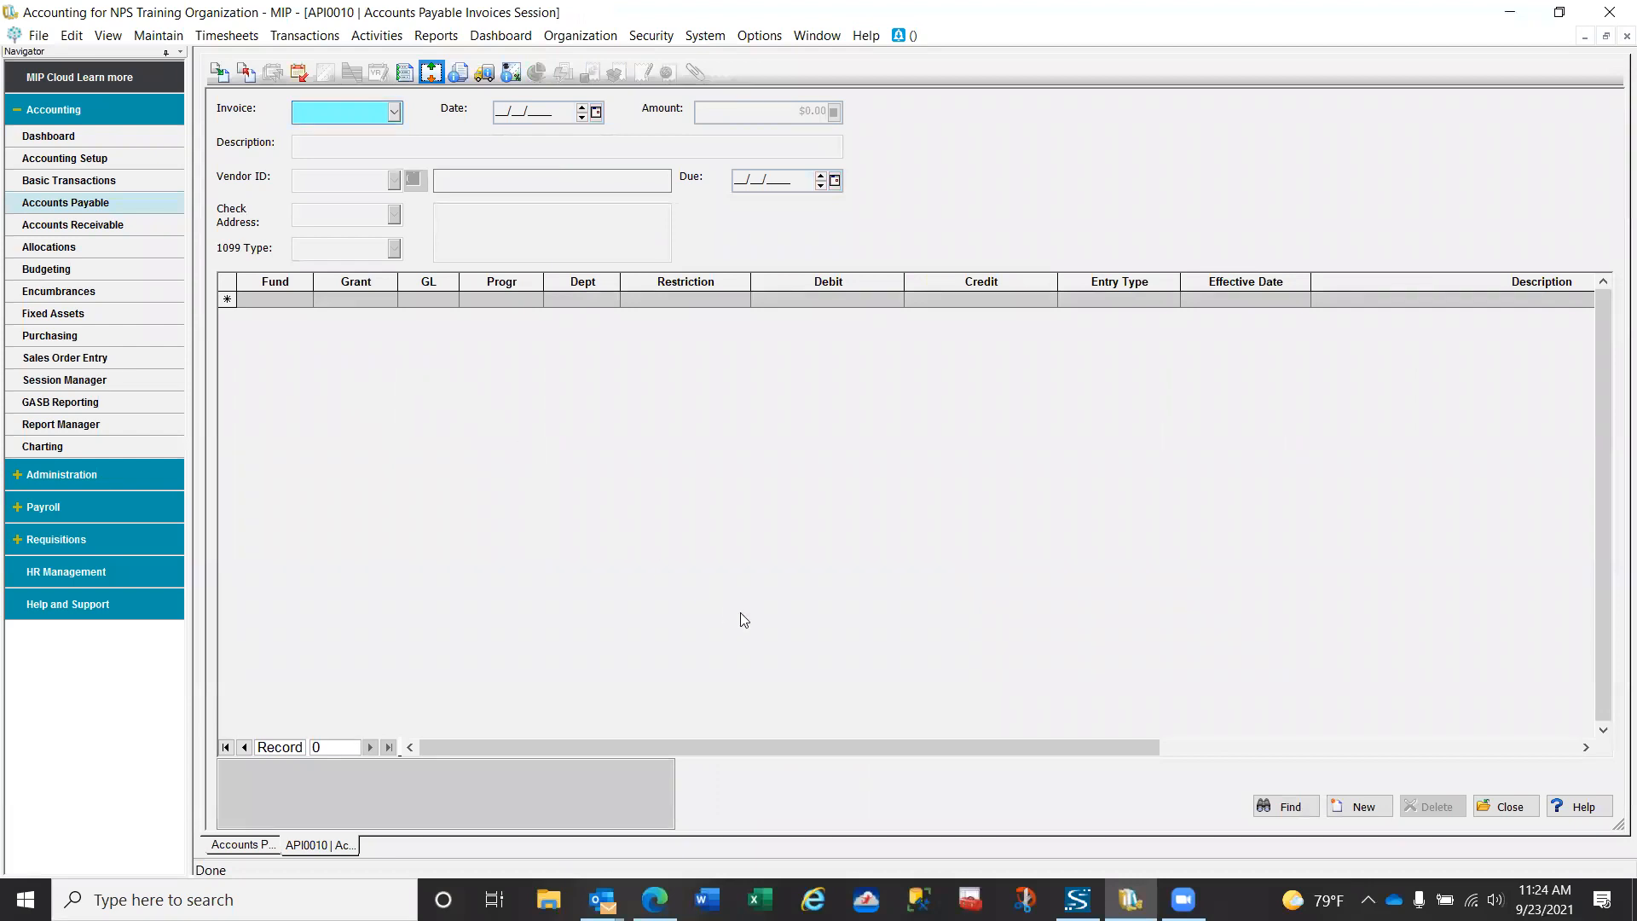
pyautogui.click(1508, 807)
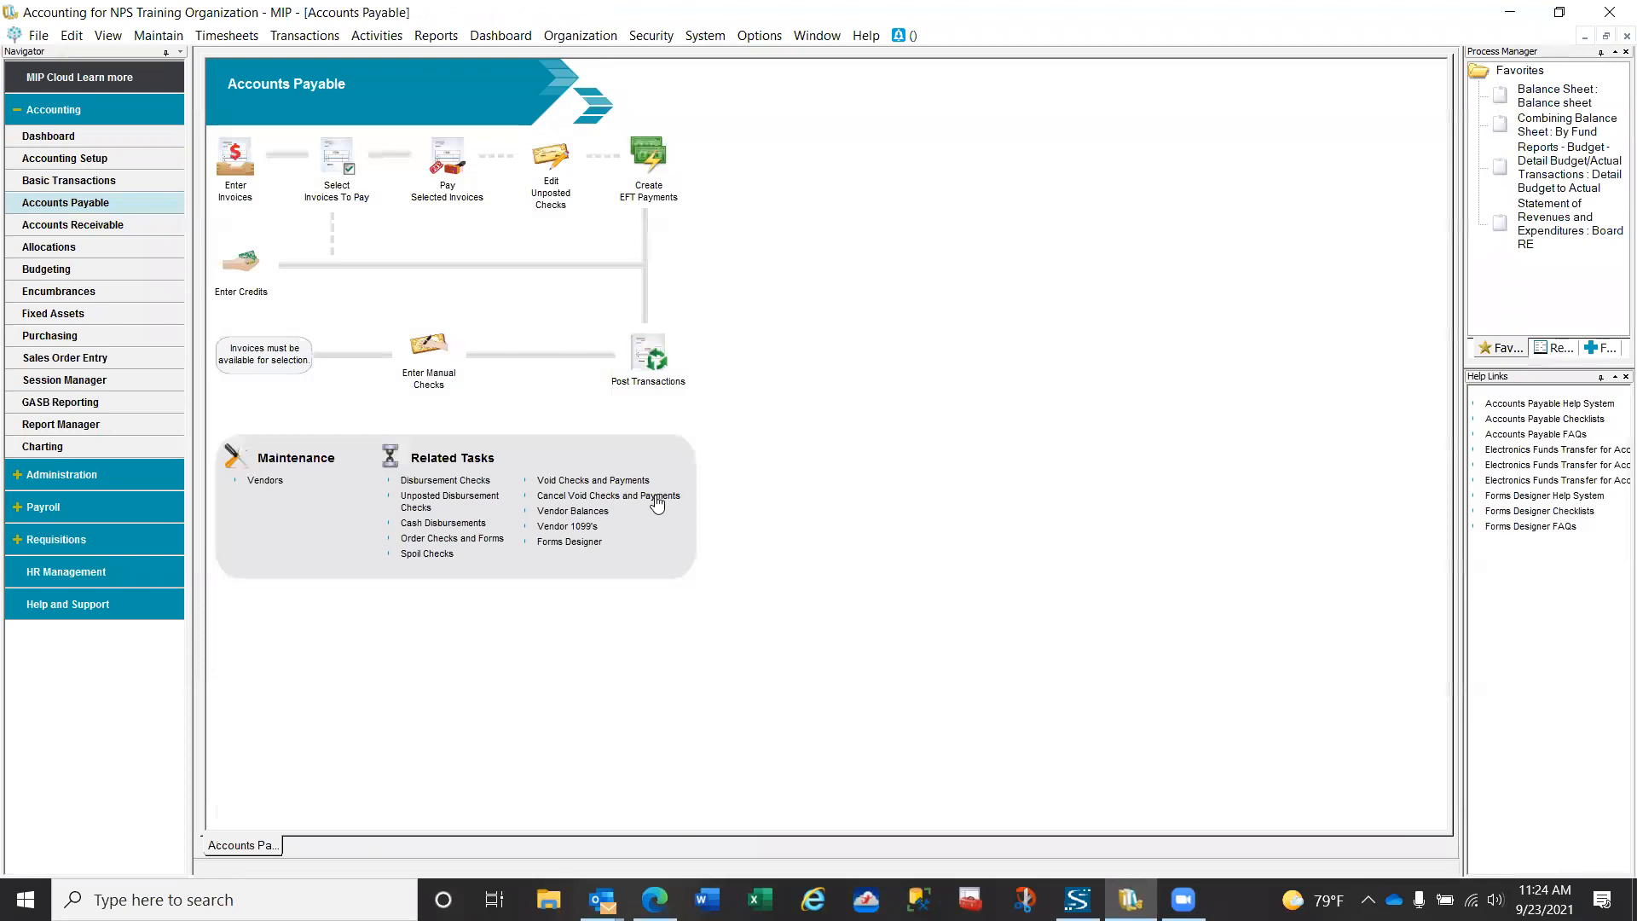
# - Post the Invoice Reversal session API0010
pyautogui.click(647, 354)
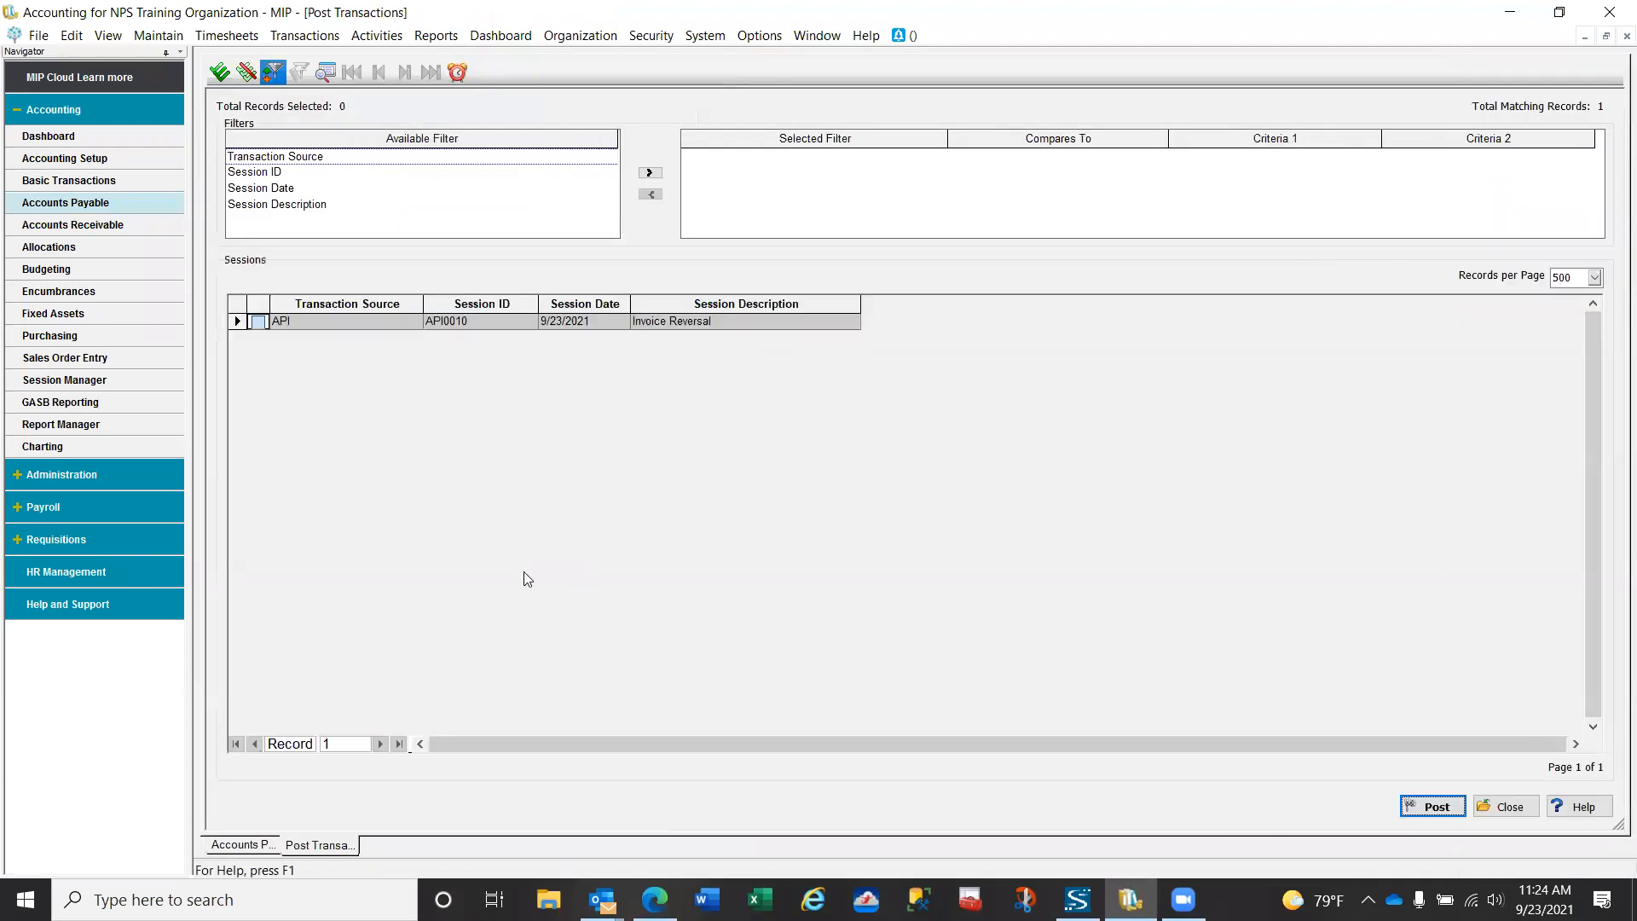
pyautogui.click(257, 322)
pyautogui.click(1428, 812)
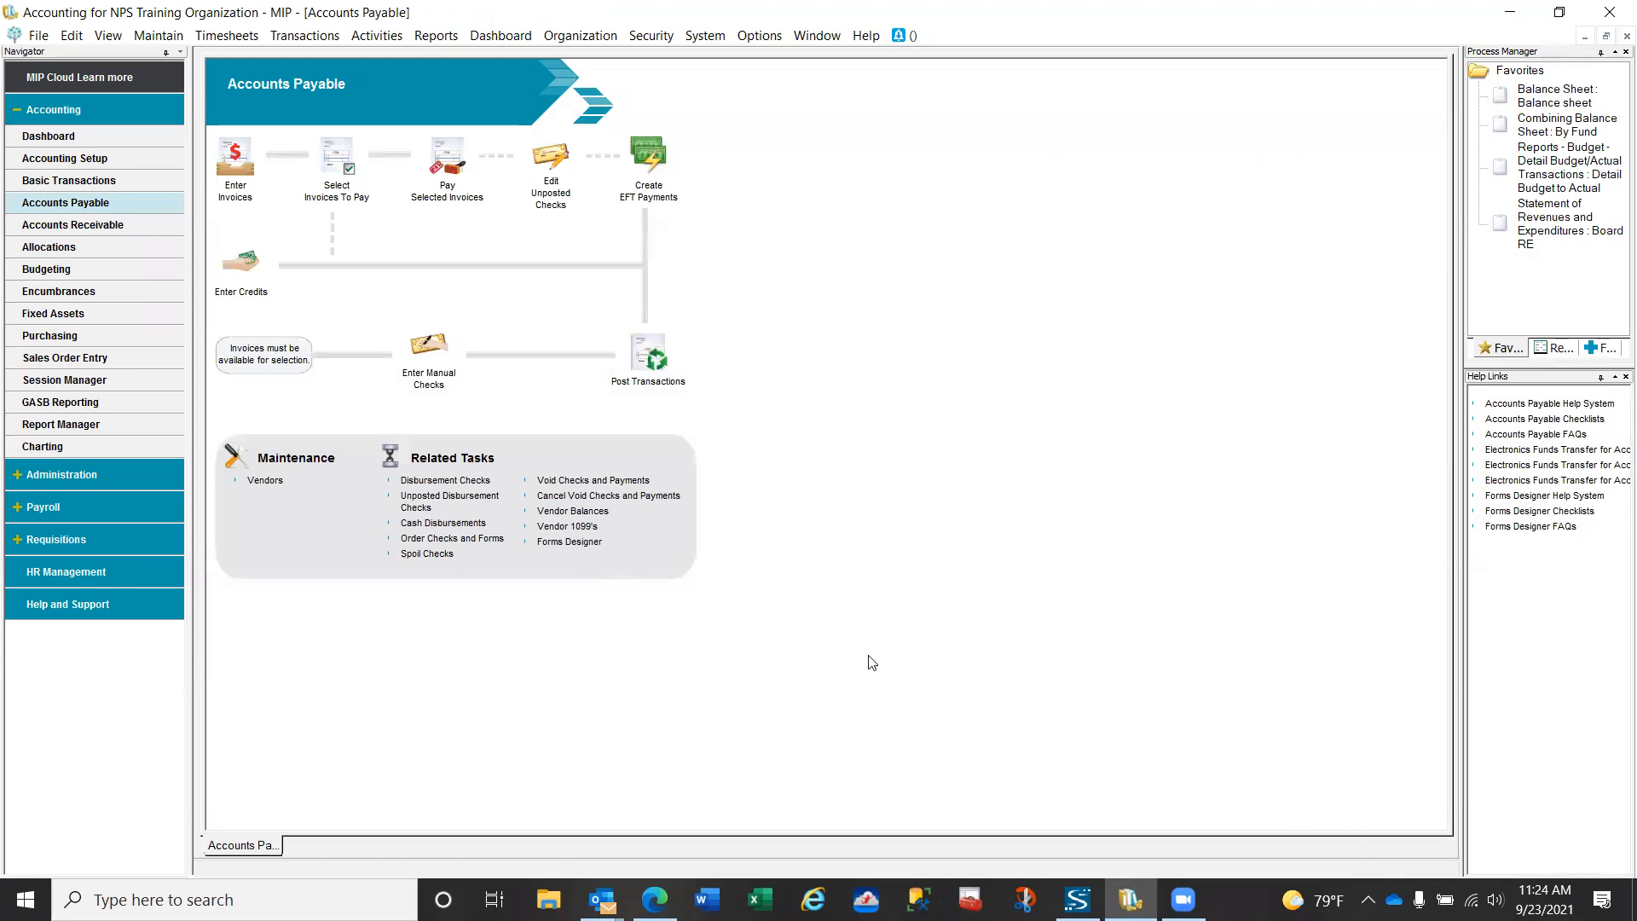
# - Open session APS0003 to check whether the reversed Trans invoices are still available for payment, and cancel without selecting any
pyautogui.click(345, 166)
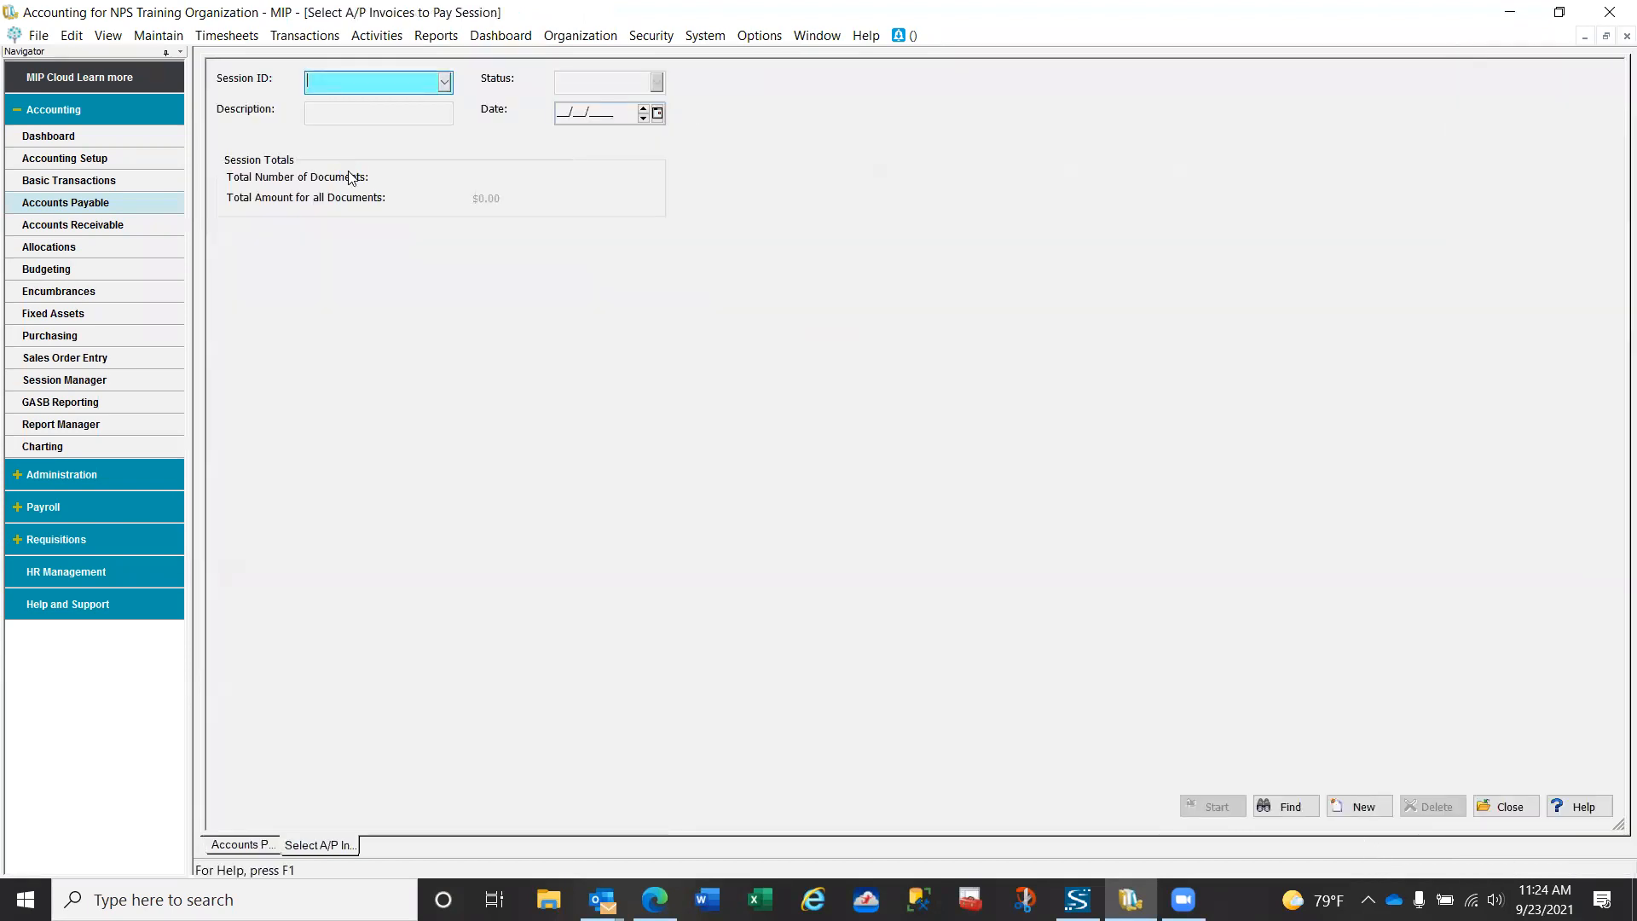
pyautogui.click(444, 81)
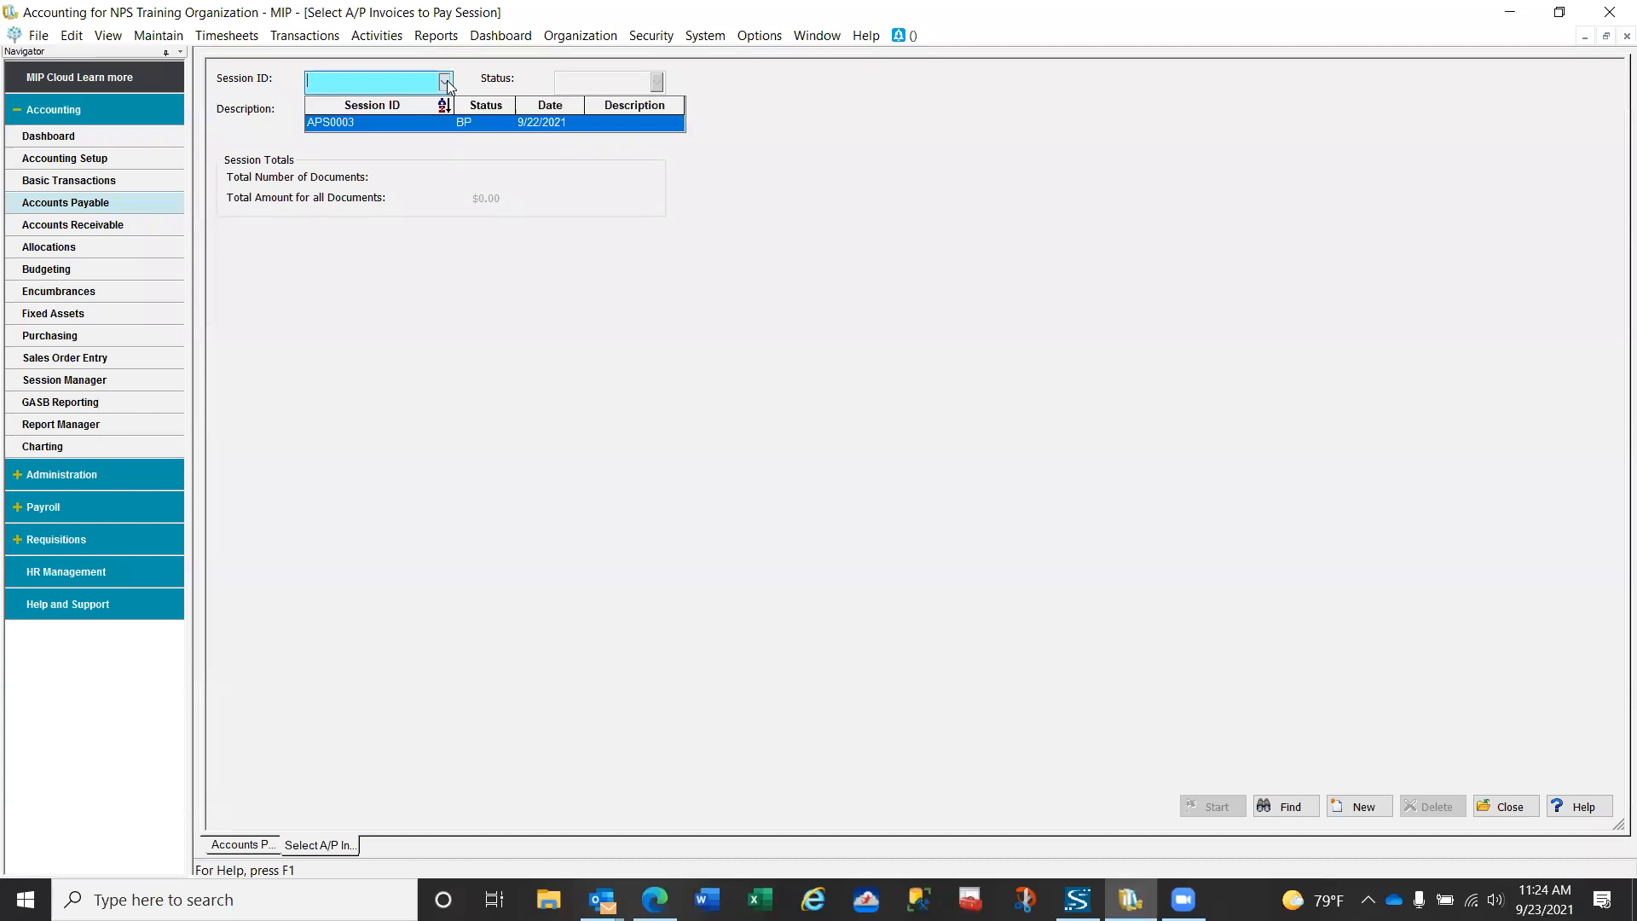
pyautogui.click(419, 122)
pyautogui.click(1219, 806)
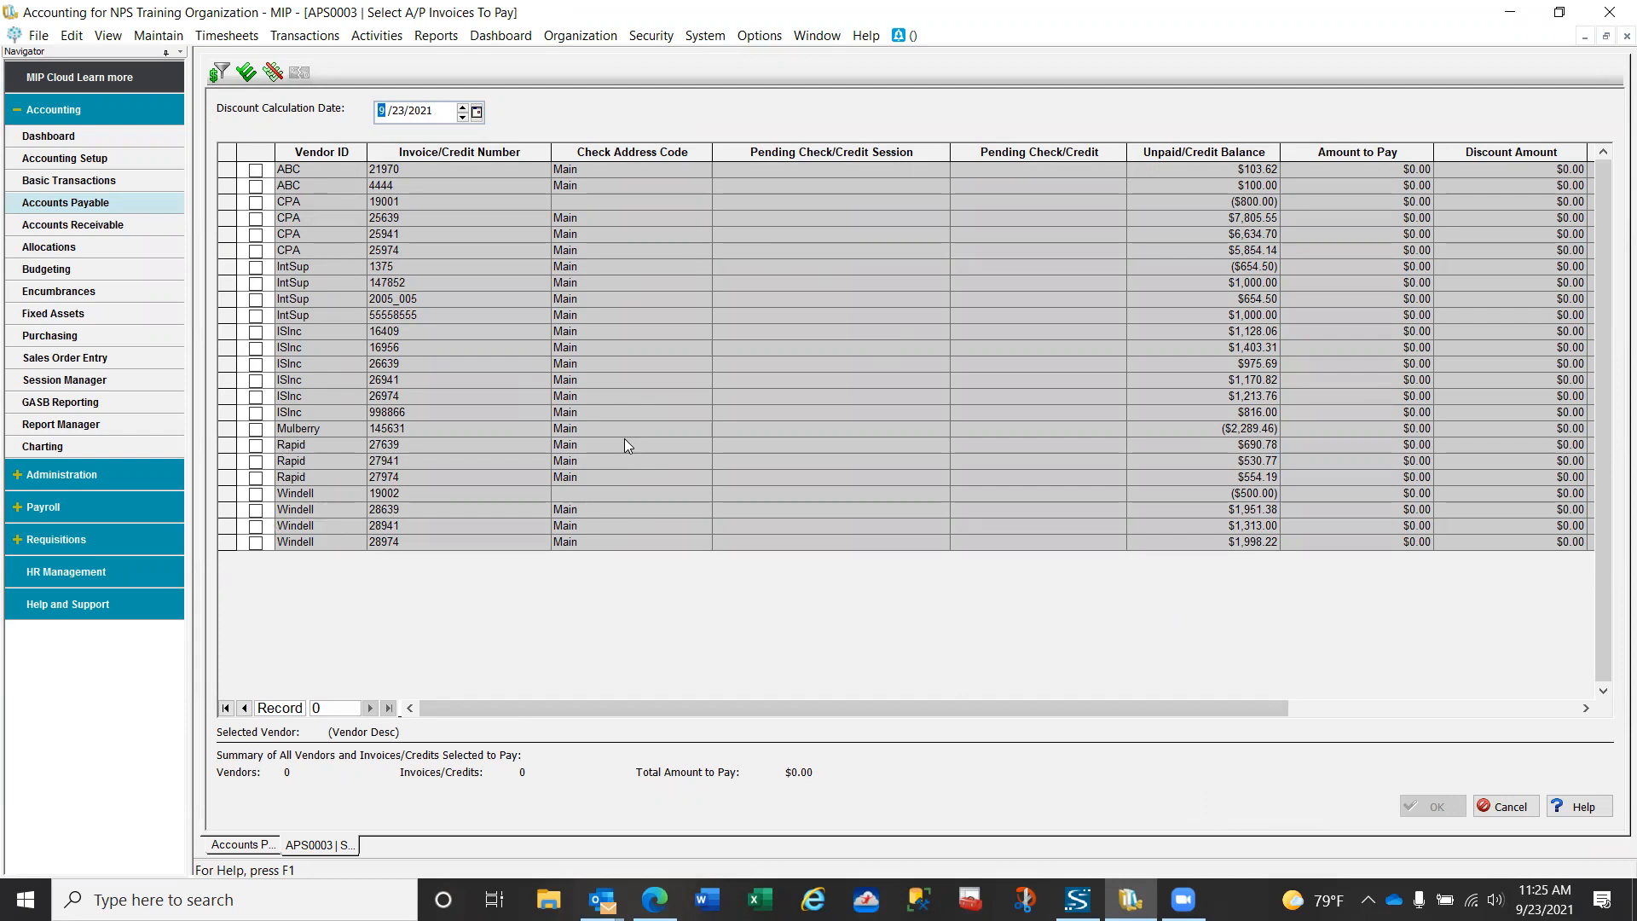
pyautogui.click(1511, 805)
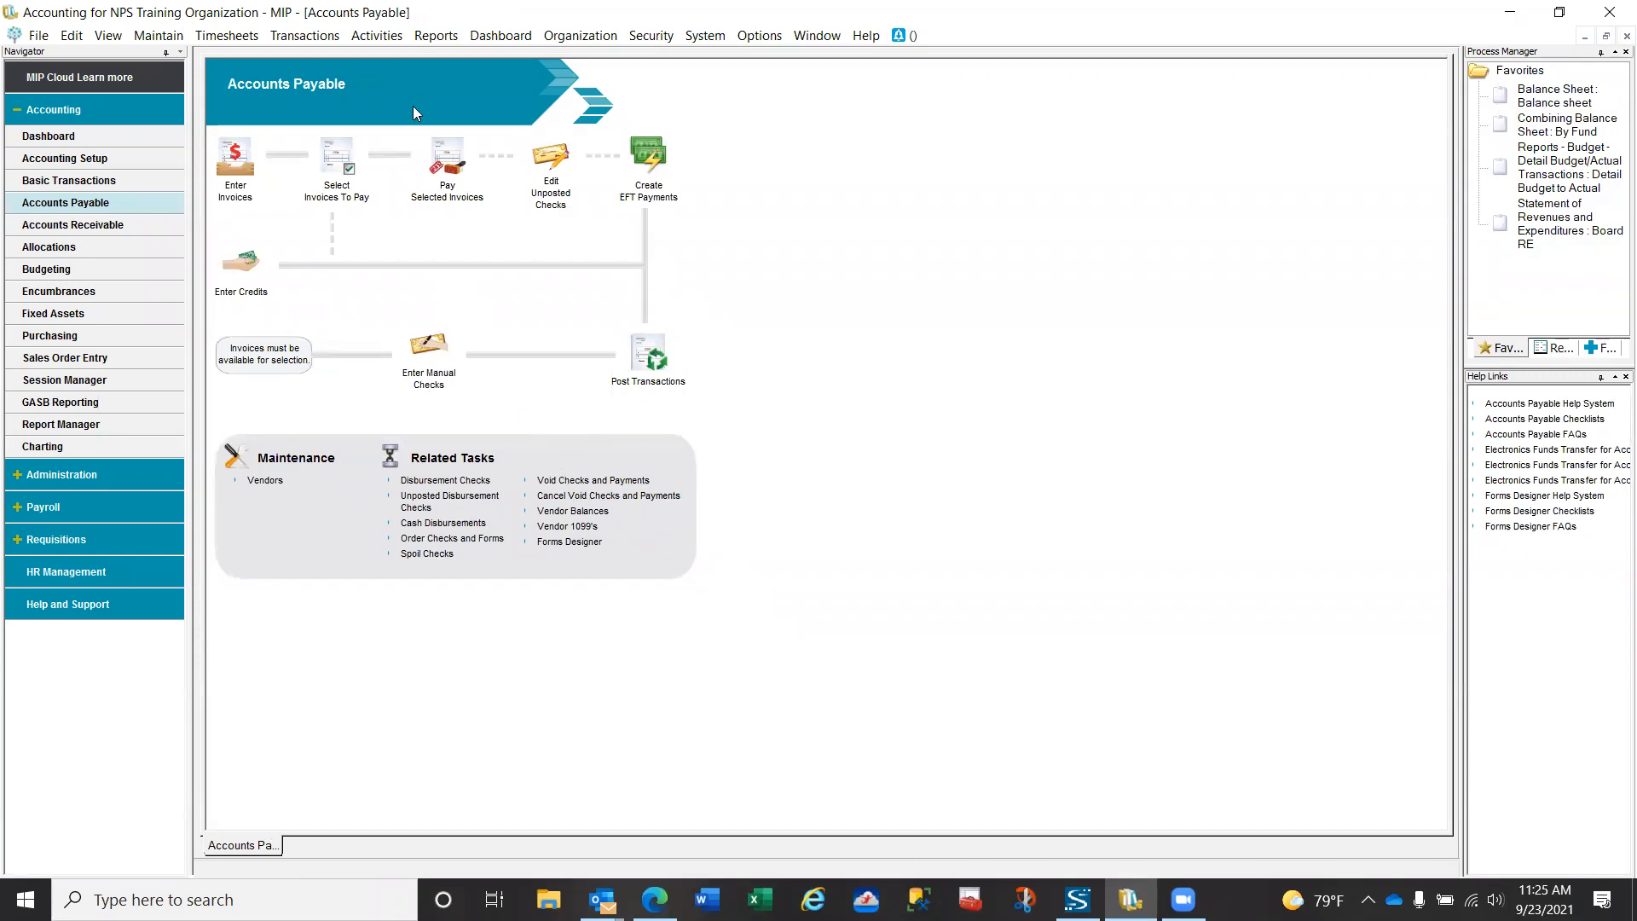
# - Open the saved Void Checks report of the Check/Voucher Register and review its filter and setup
pyautogui.click(447, 38)
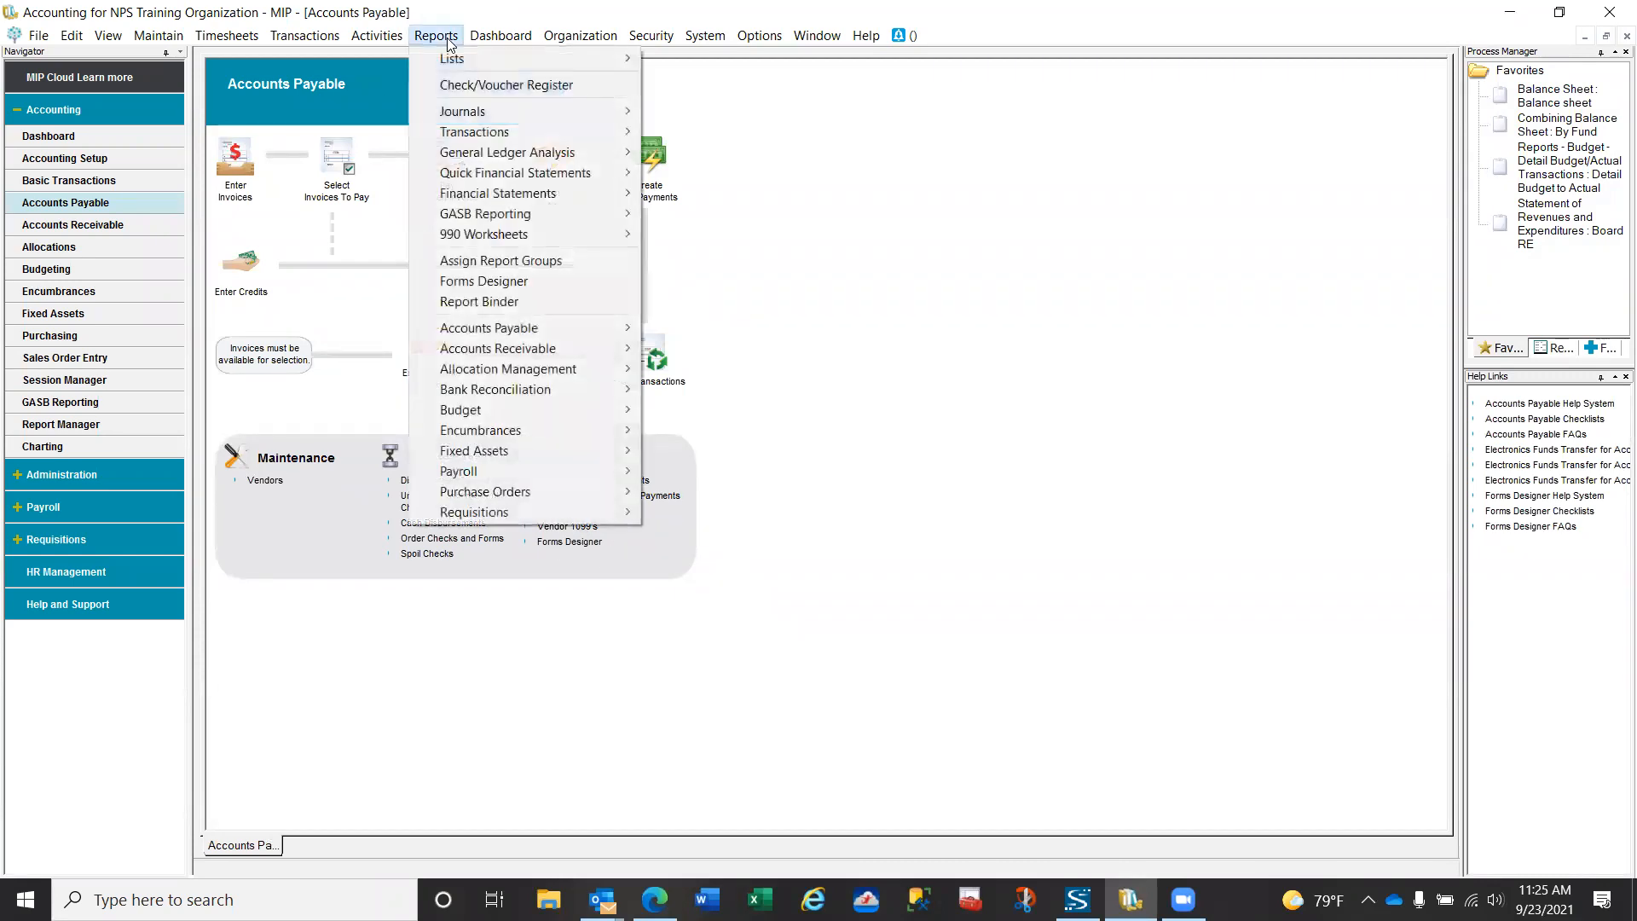
pyautogui.click(450, 85)
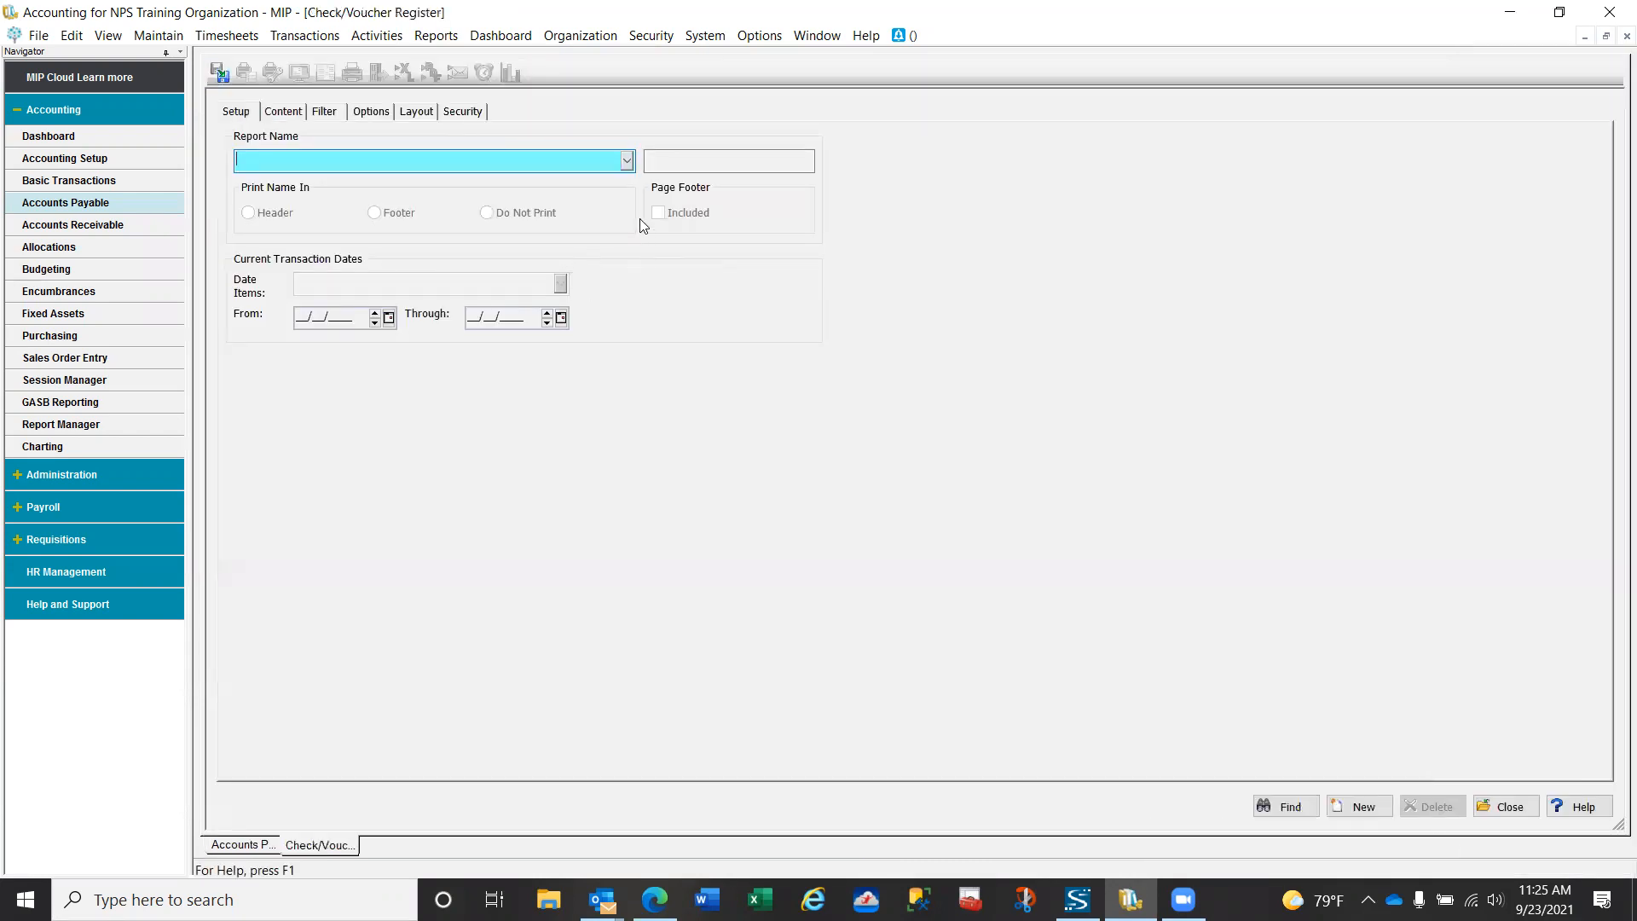
pyautogui.click(627, 161)
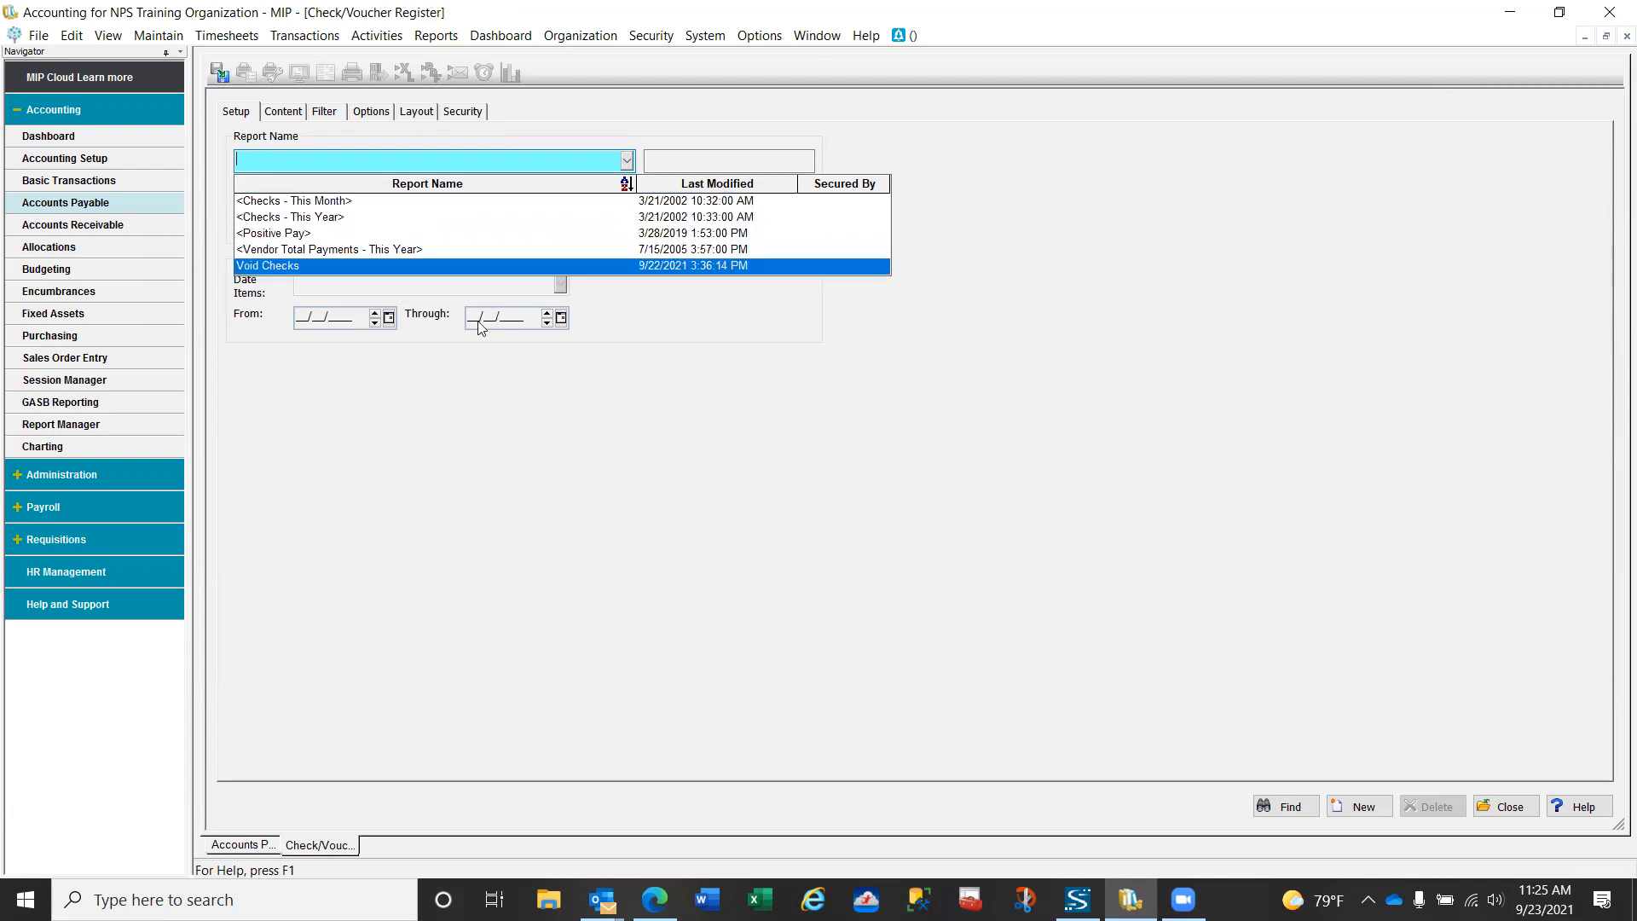
pyautogui.click(397, 267)
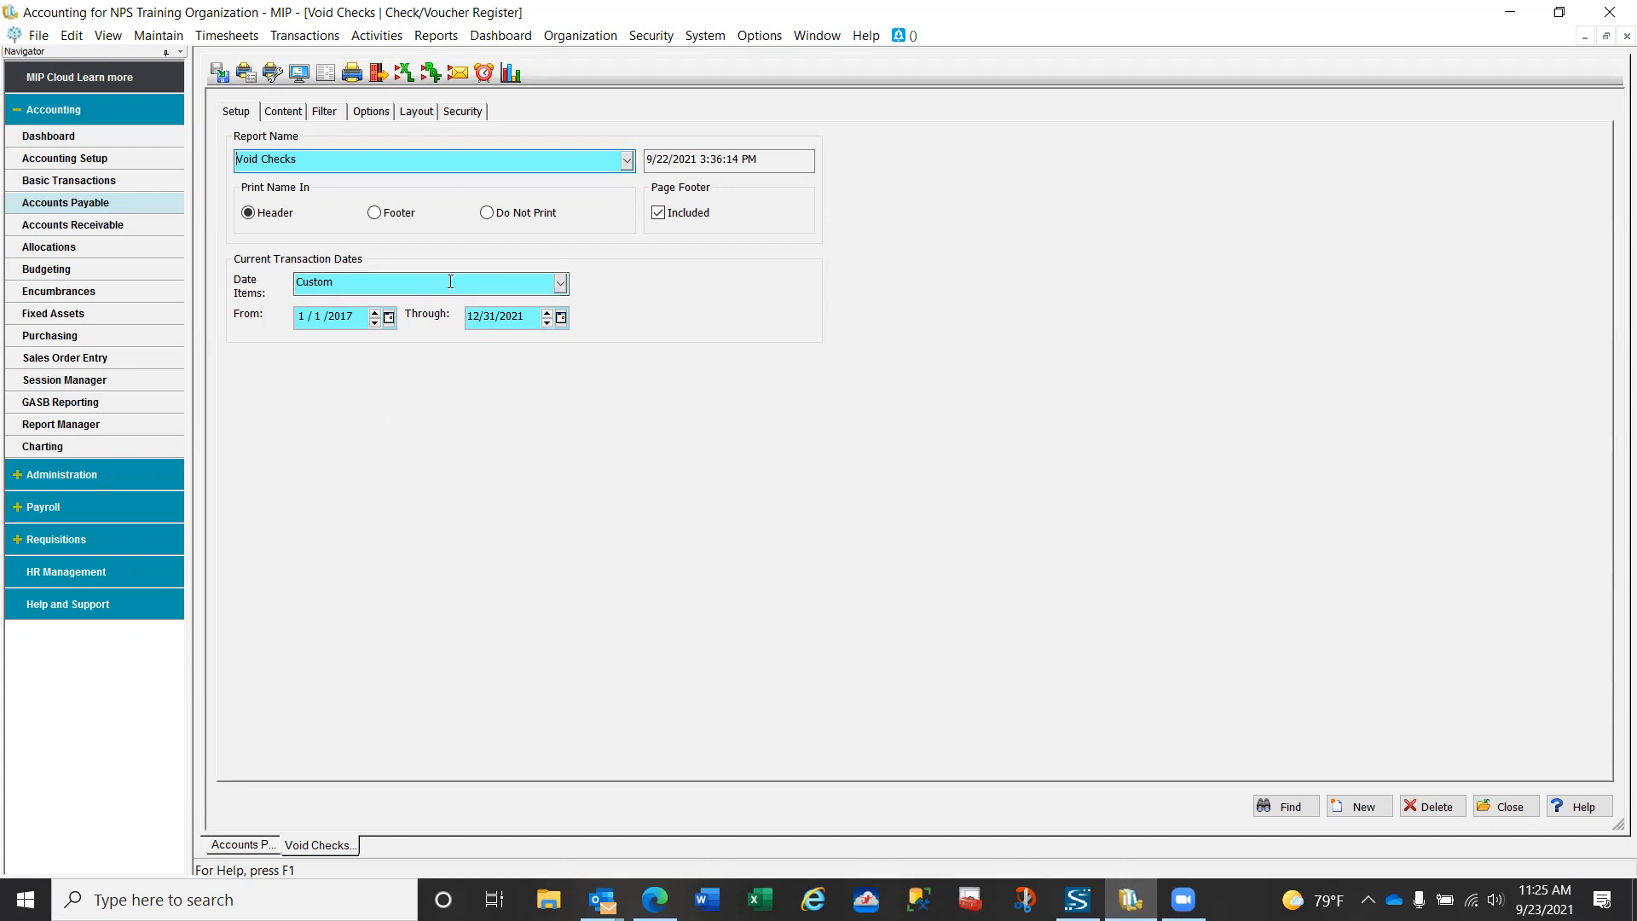
pyautogui.click(323, 112)
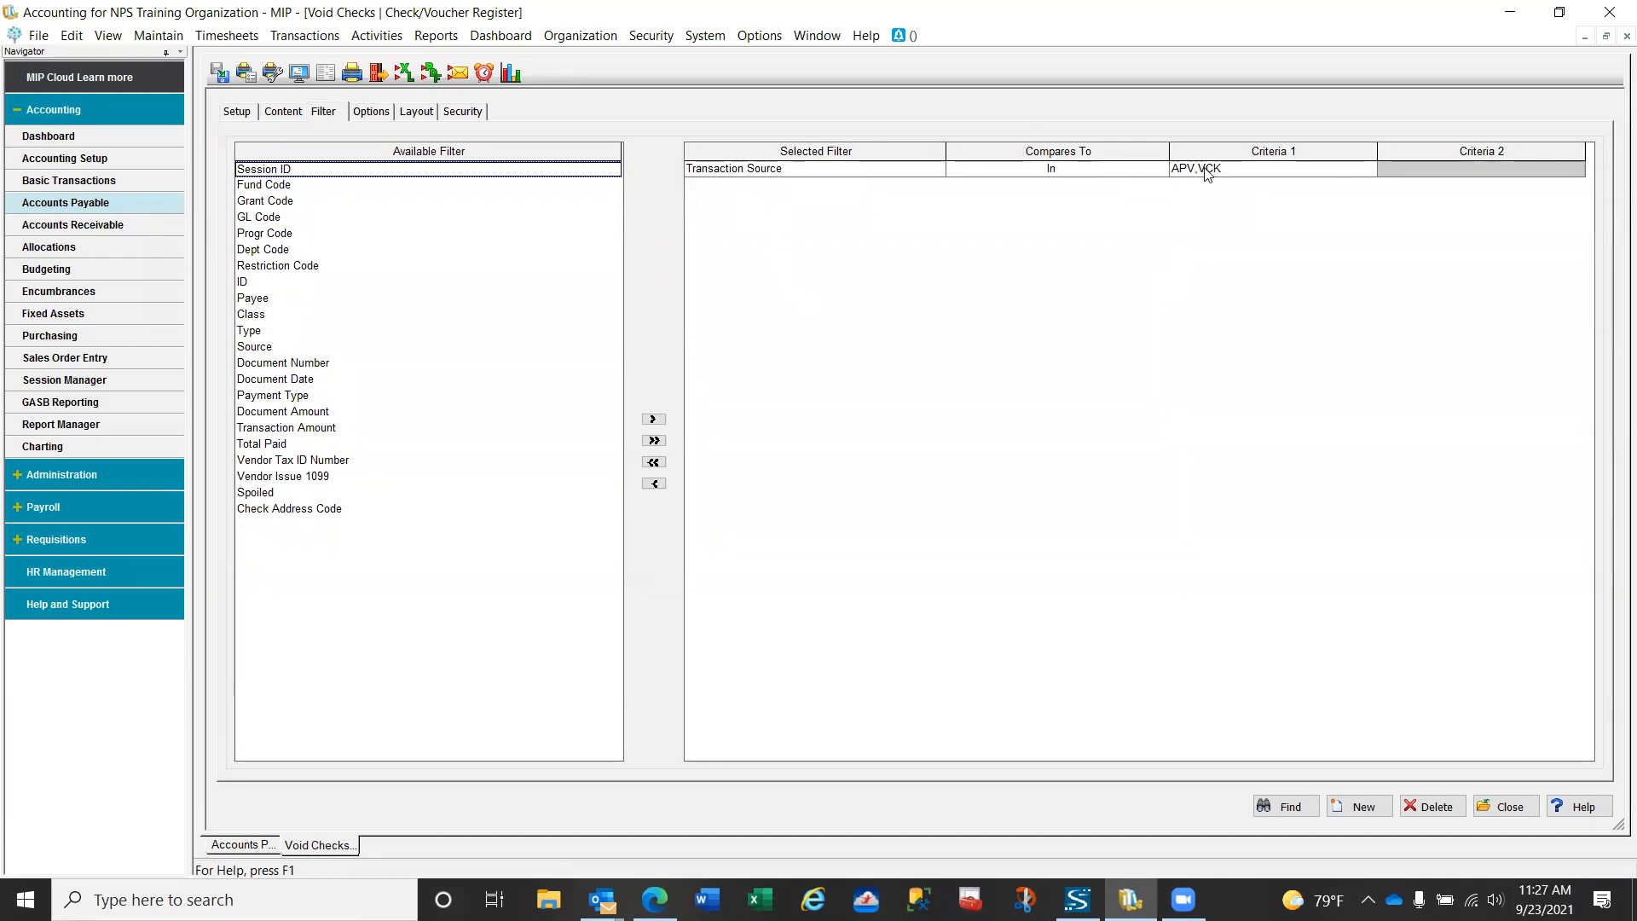
pyautogui.click(234, 113)
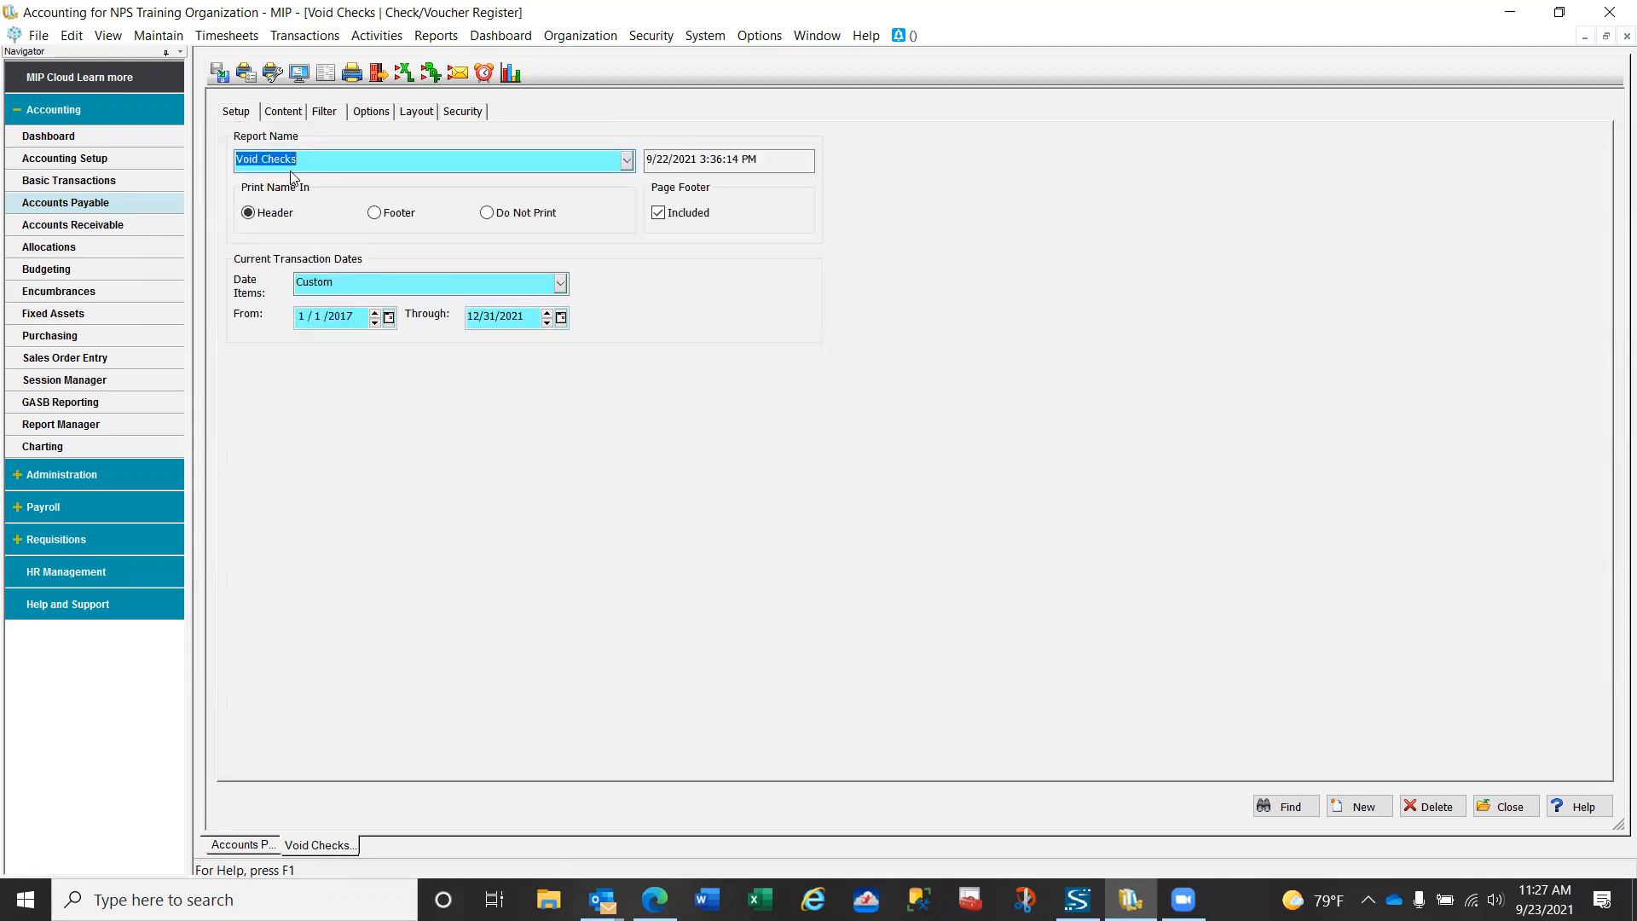
# - Remove GL Code from the Void Checks report's items by page and display the report on screen
pyautogui.click(286, 113)
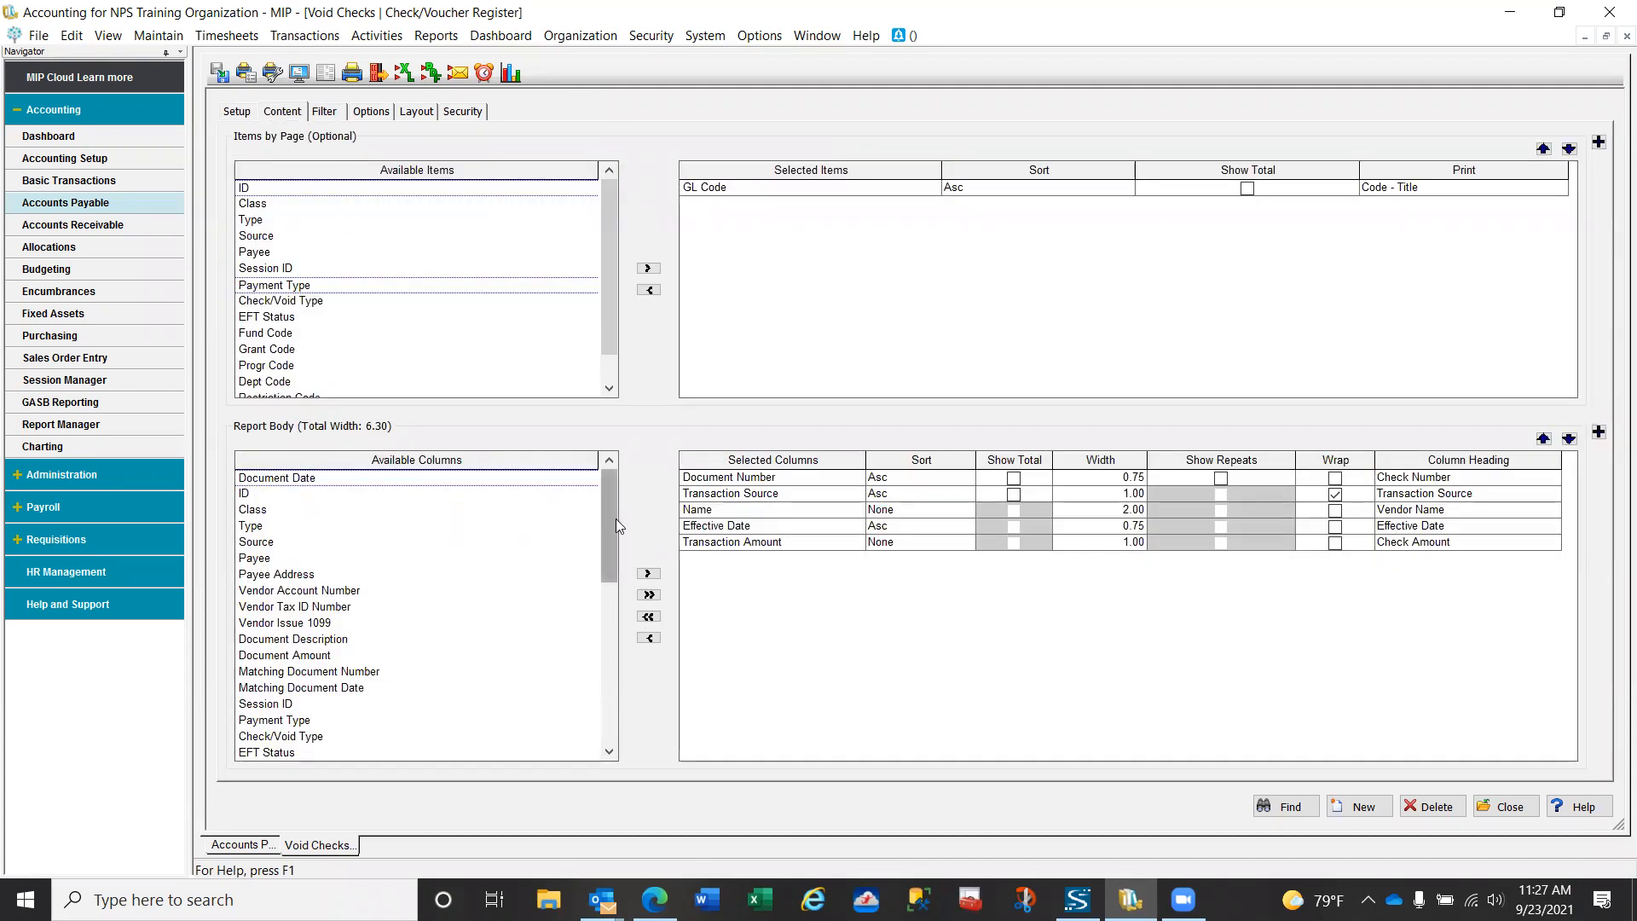
pyautogui.click(727, 190)
pyautogui.click(648, 291)
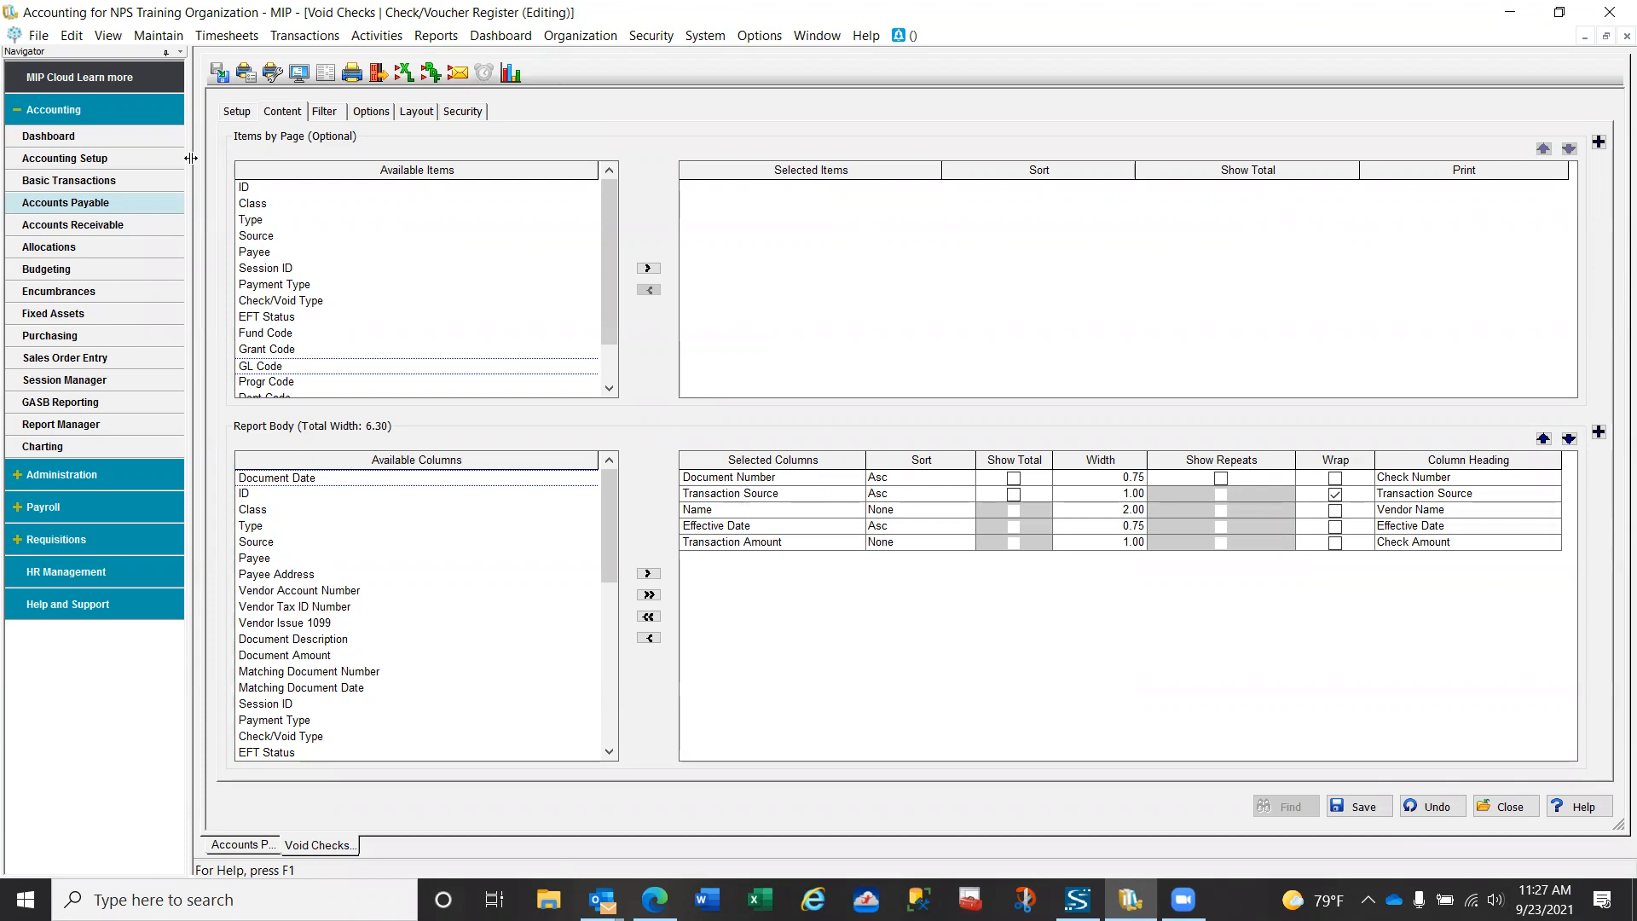
pyautogui.click(301, 73)
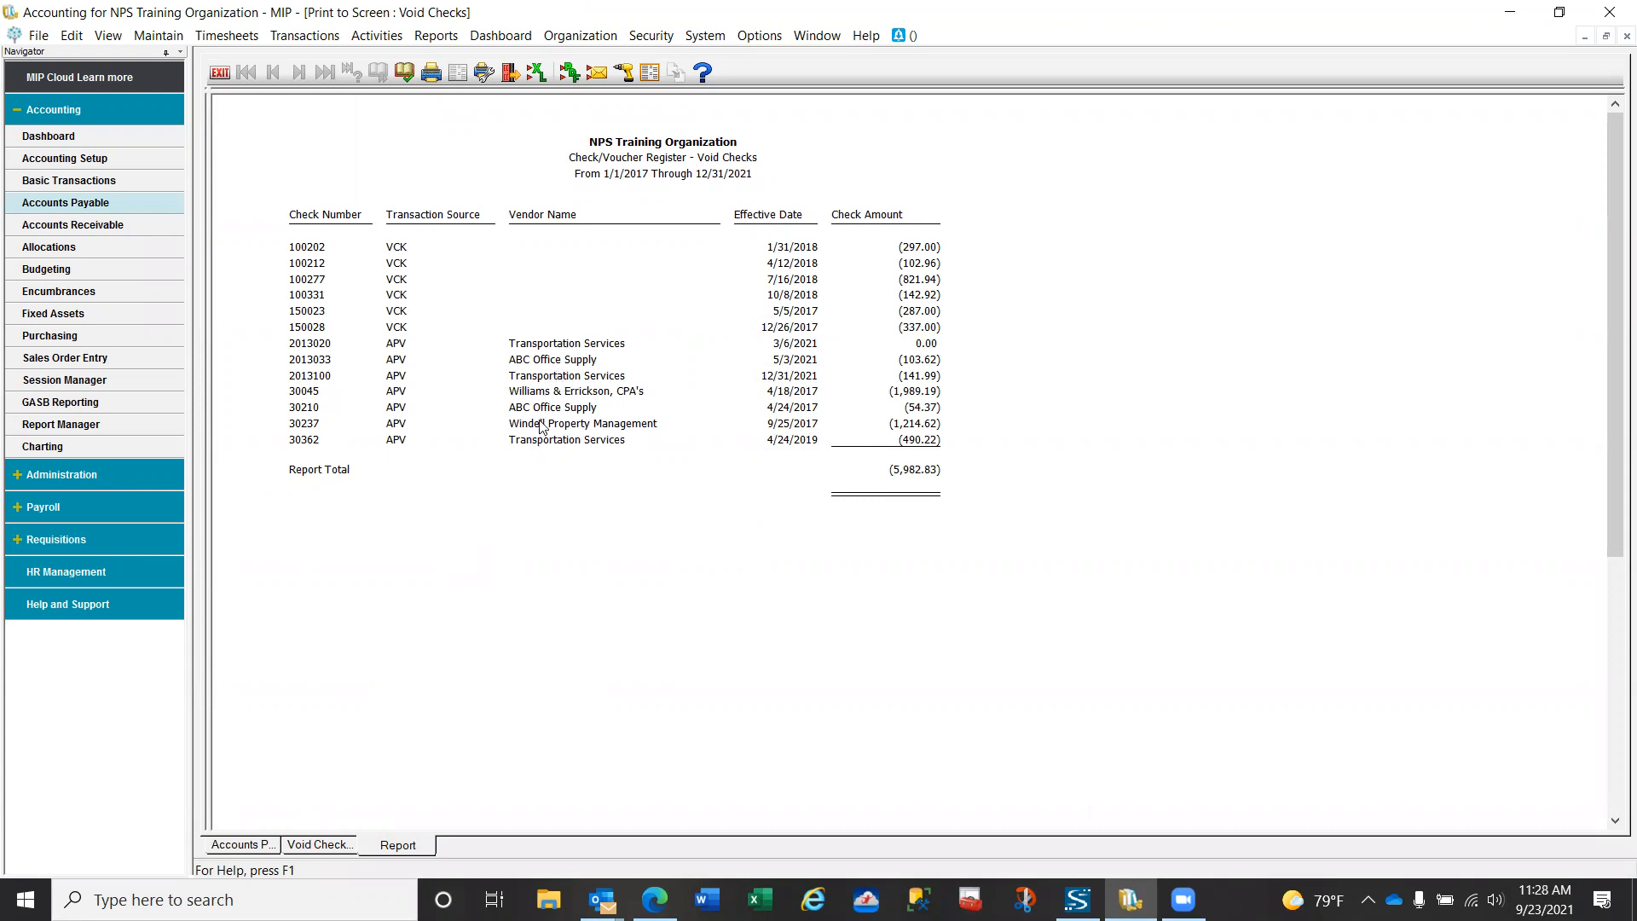
pyautogui.click(544, 380)
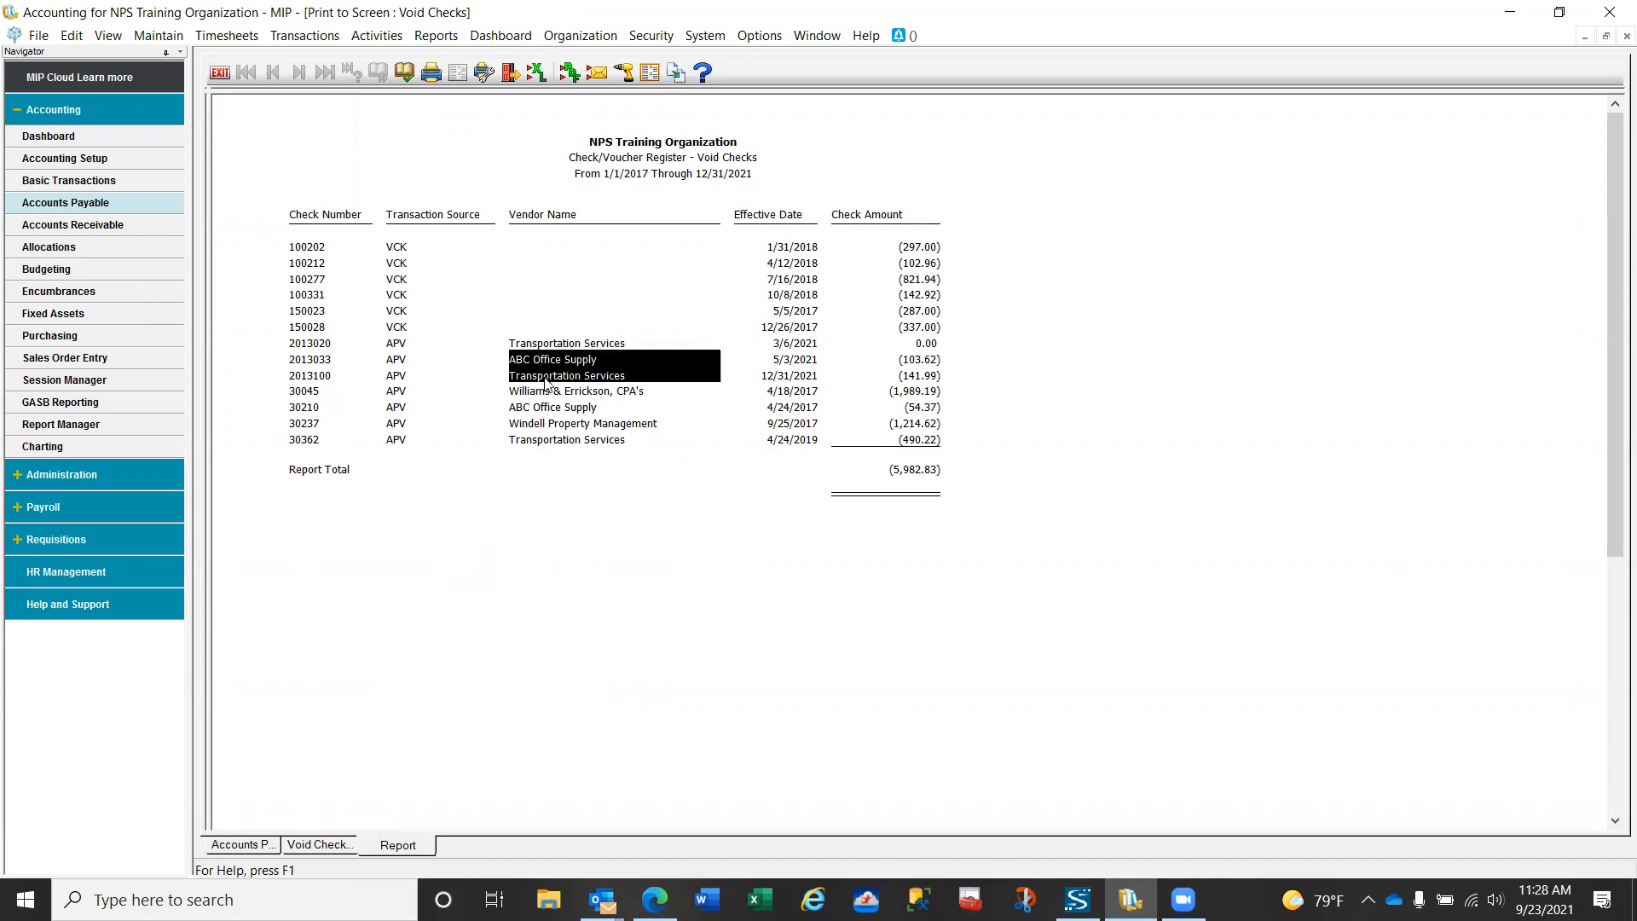
# - Exit the on-screen Void Checks report, review its Transaction Source filter, and close the report setup with its changes saved
pyautogui.click(638, 563)
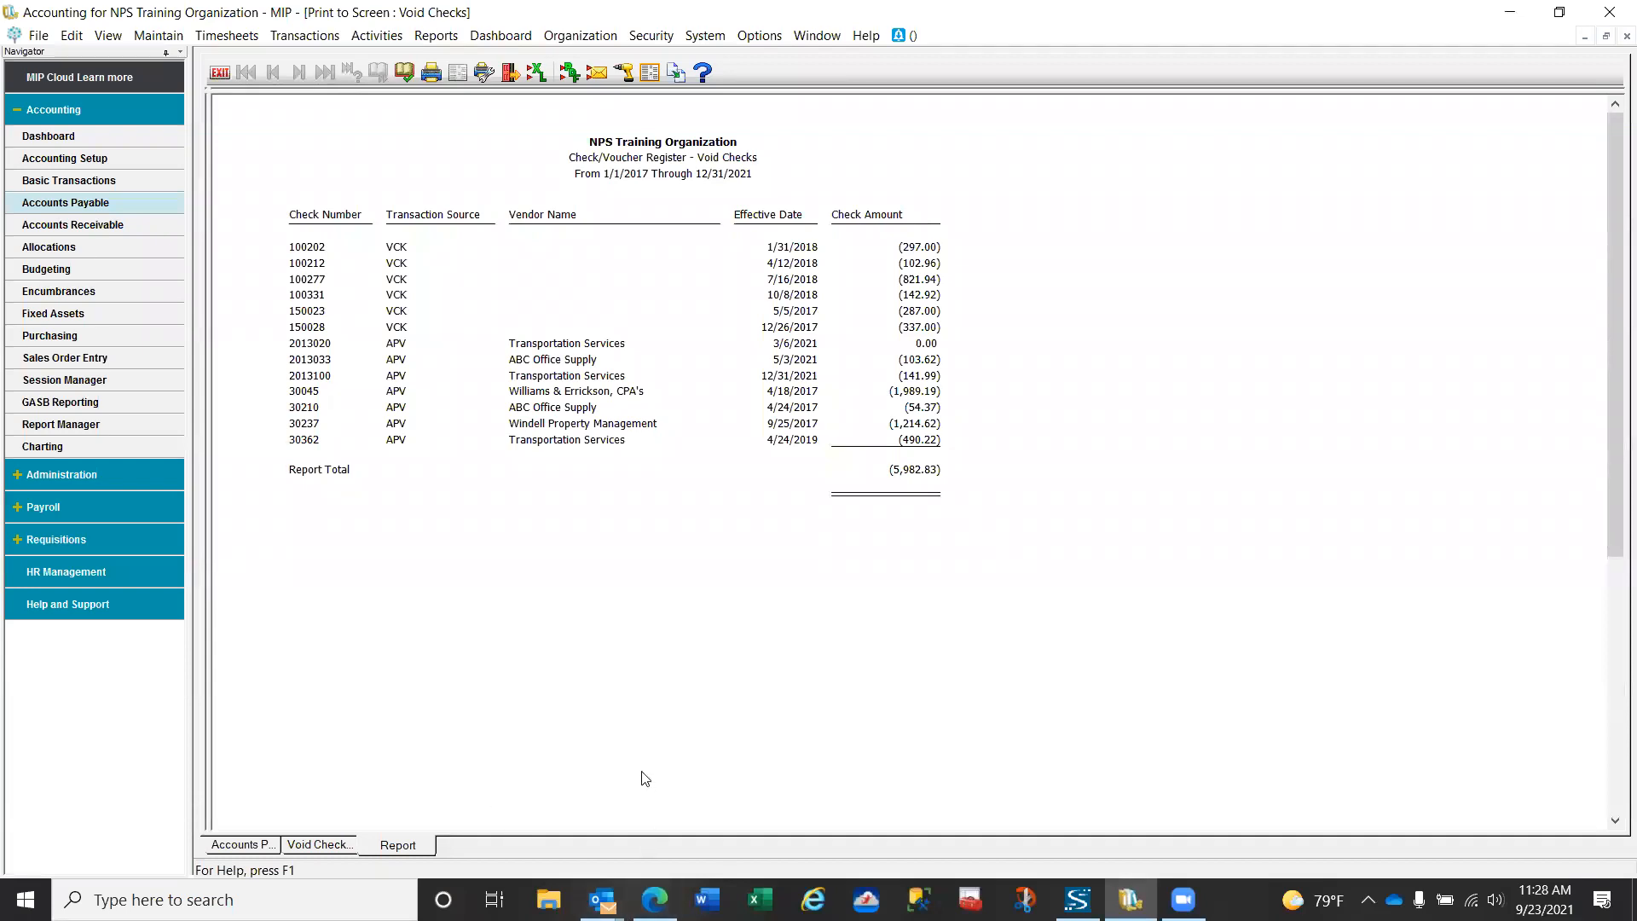
pyautogui.click(219, 73)
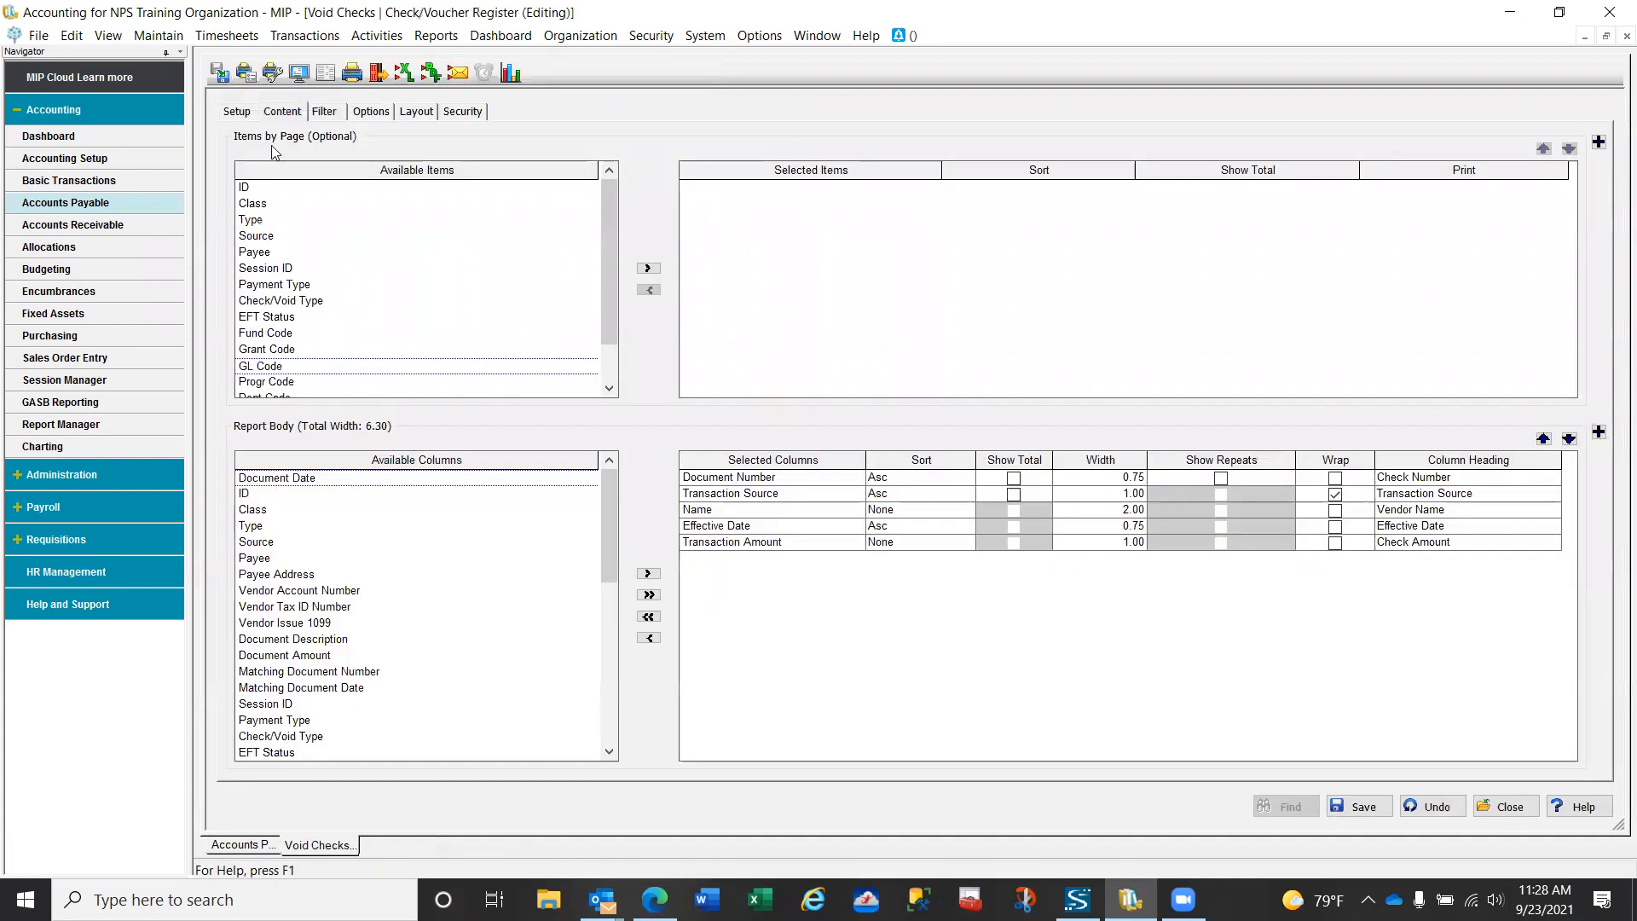
pyautogui.click(325, 111)
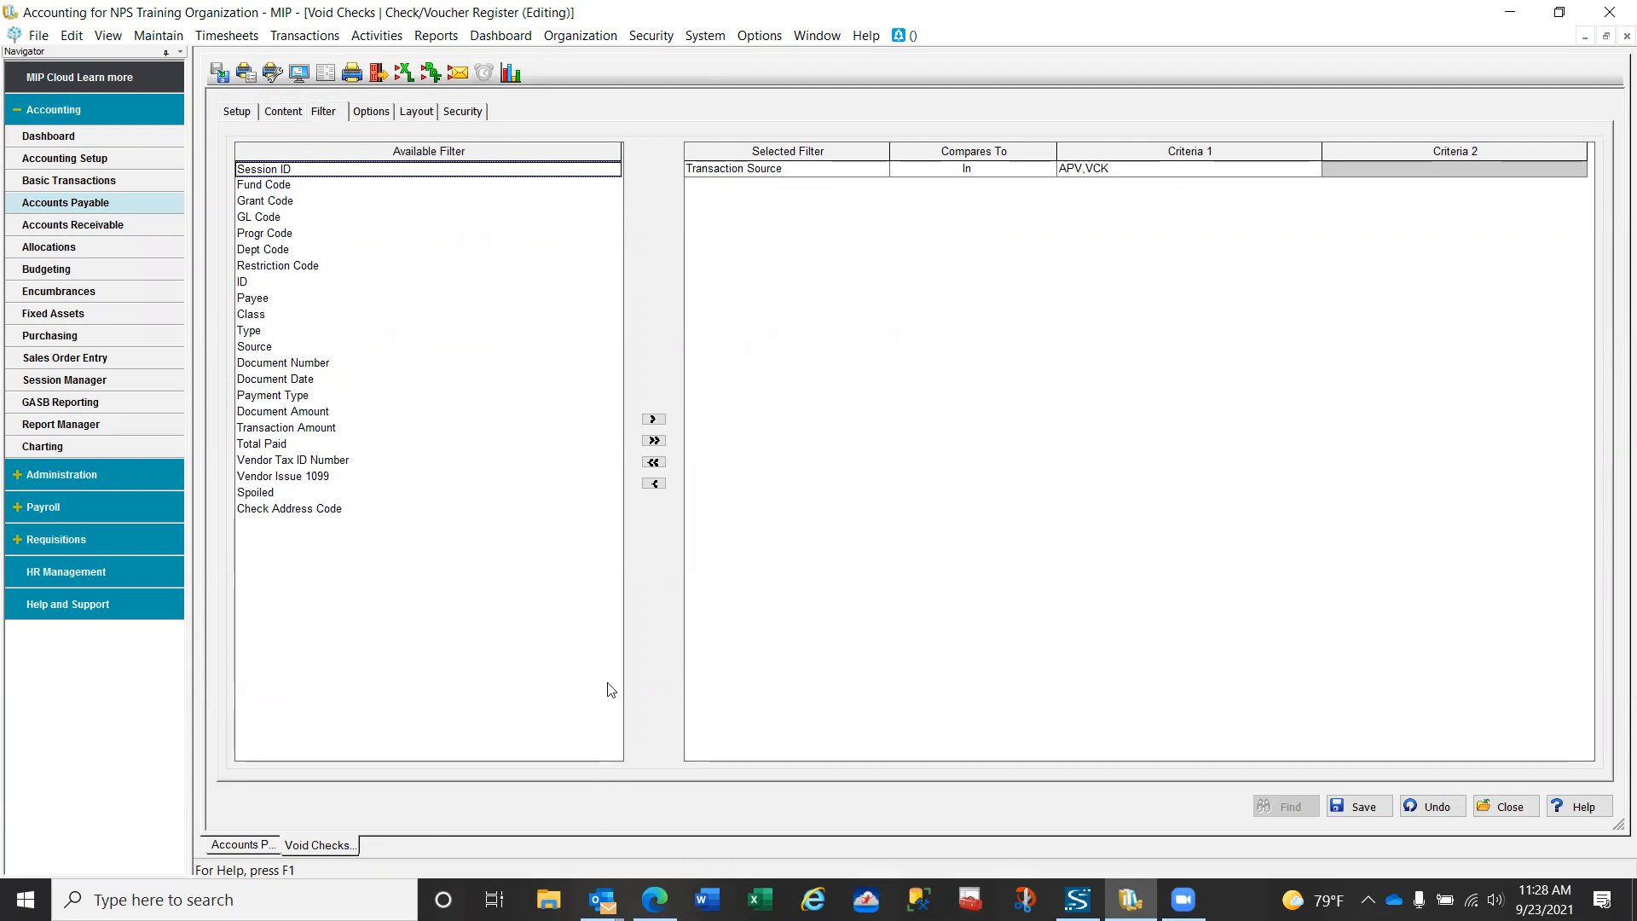
pyautogui.click(1506, 808)
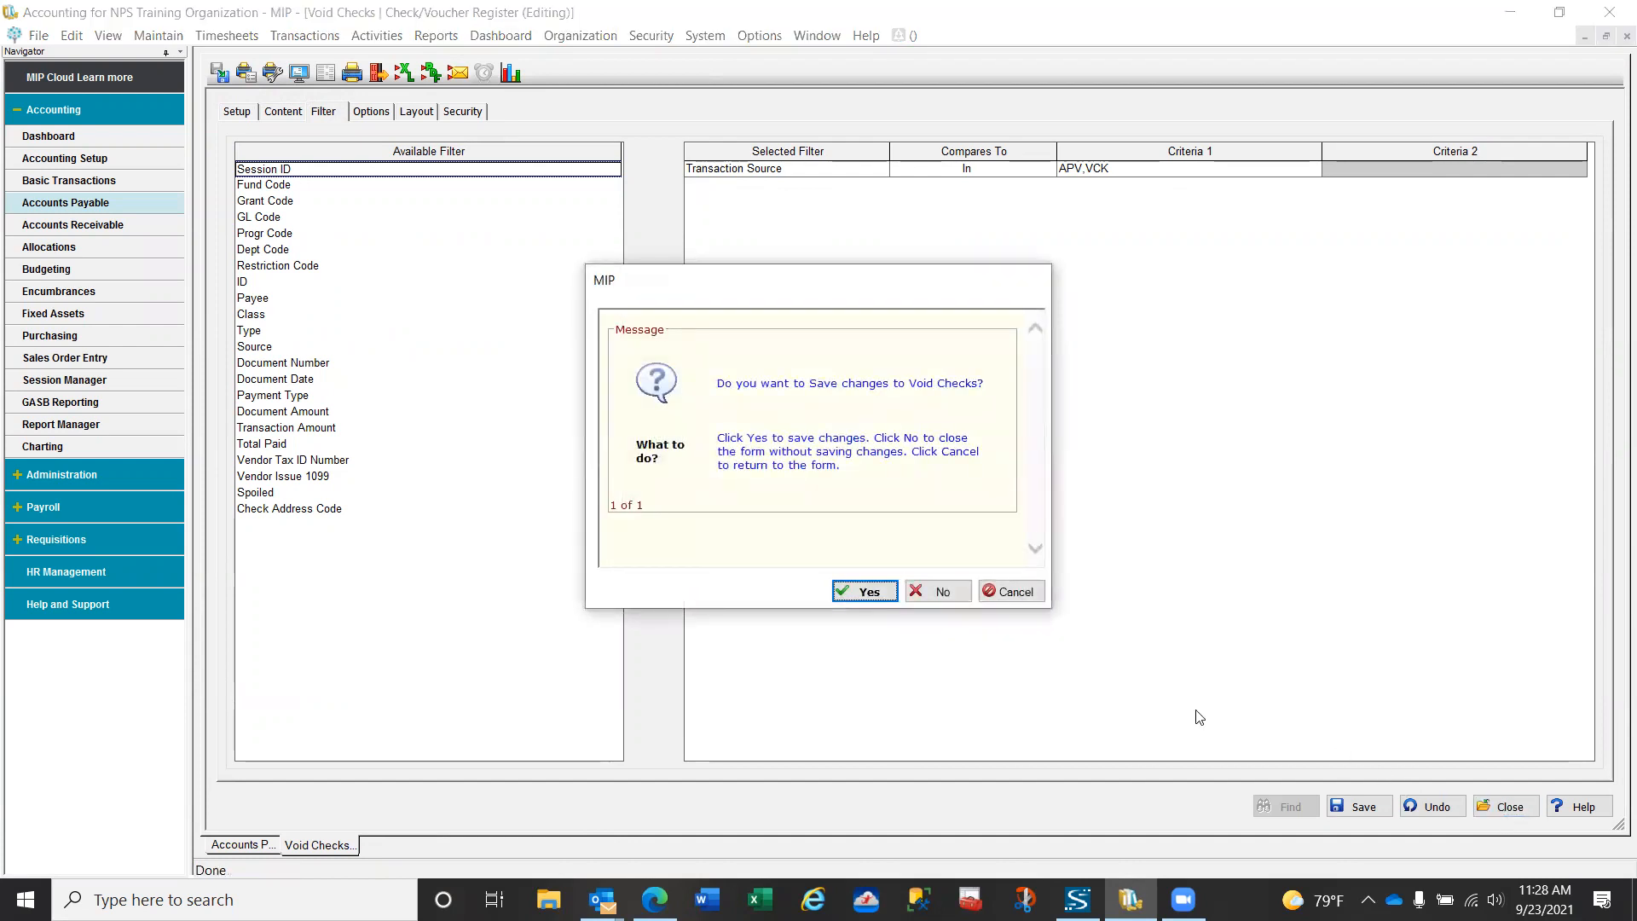
pyautogui.click(865, 592)
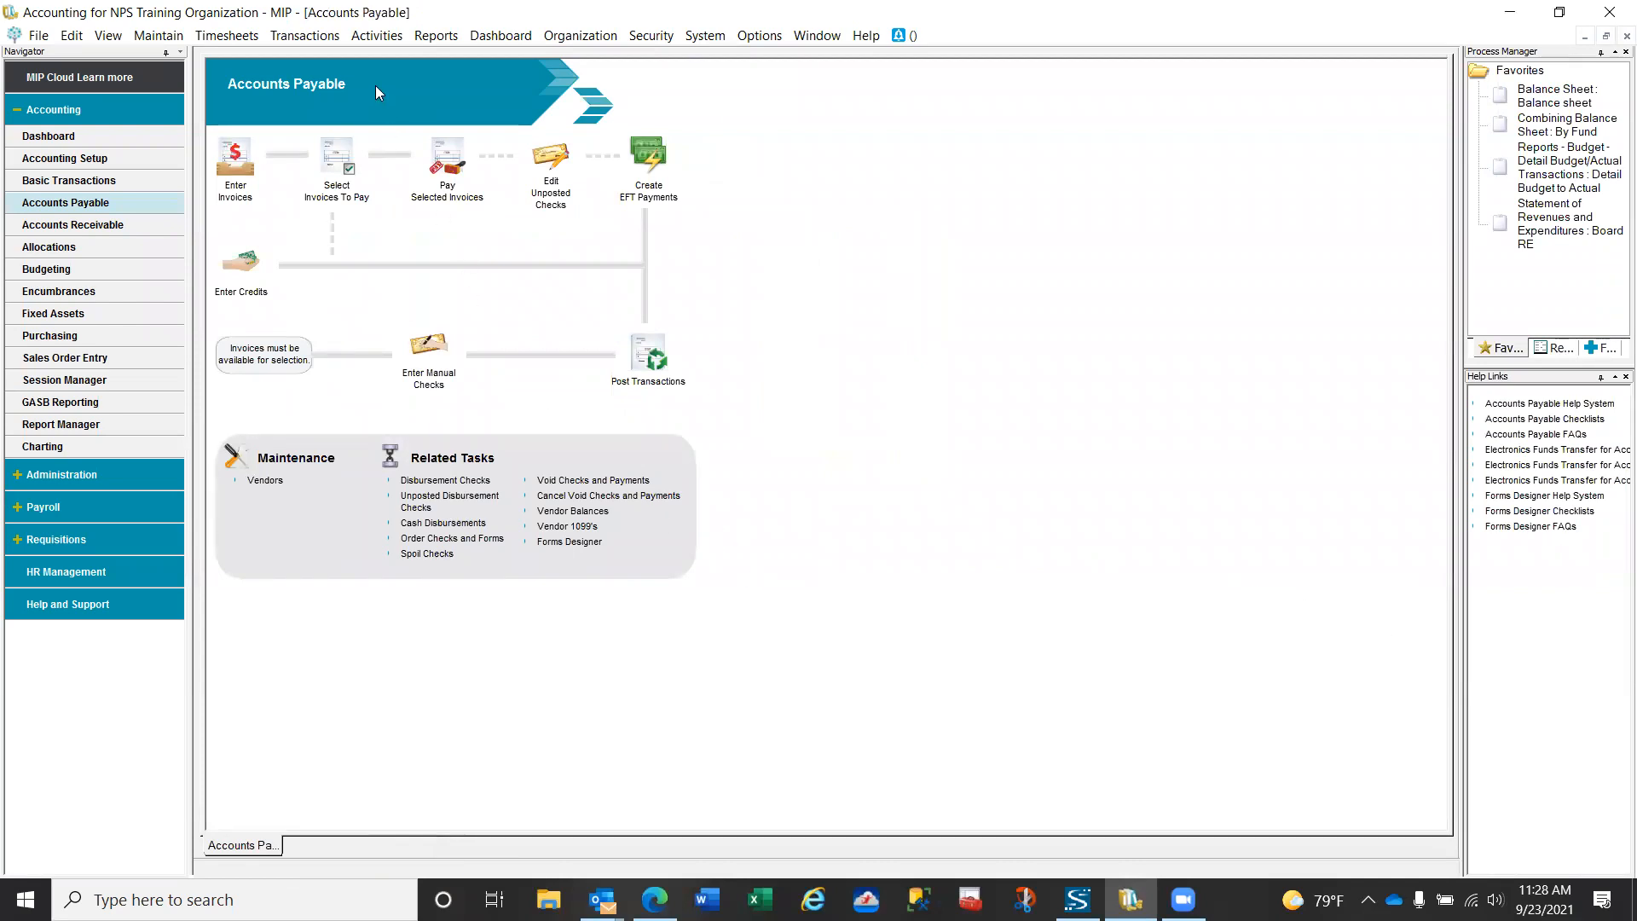
pyautogui.click(376, 37)
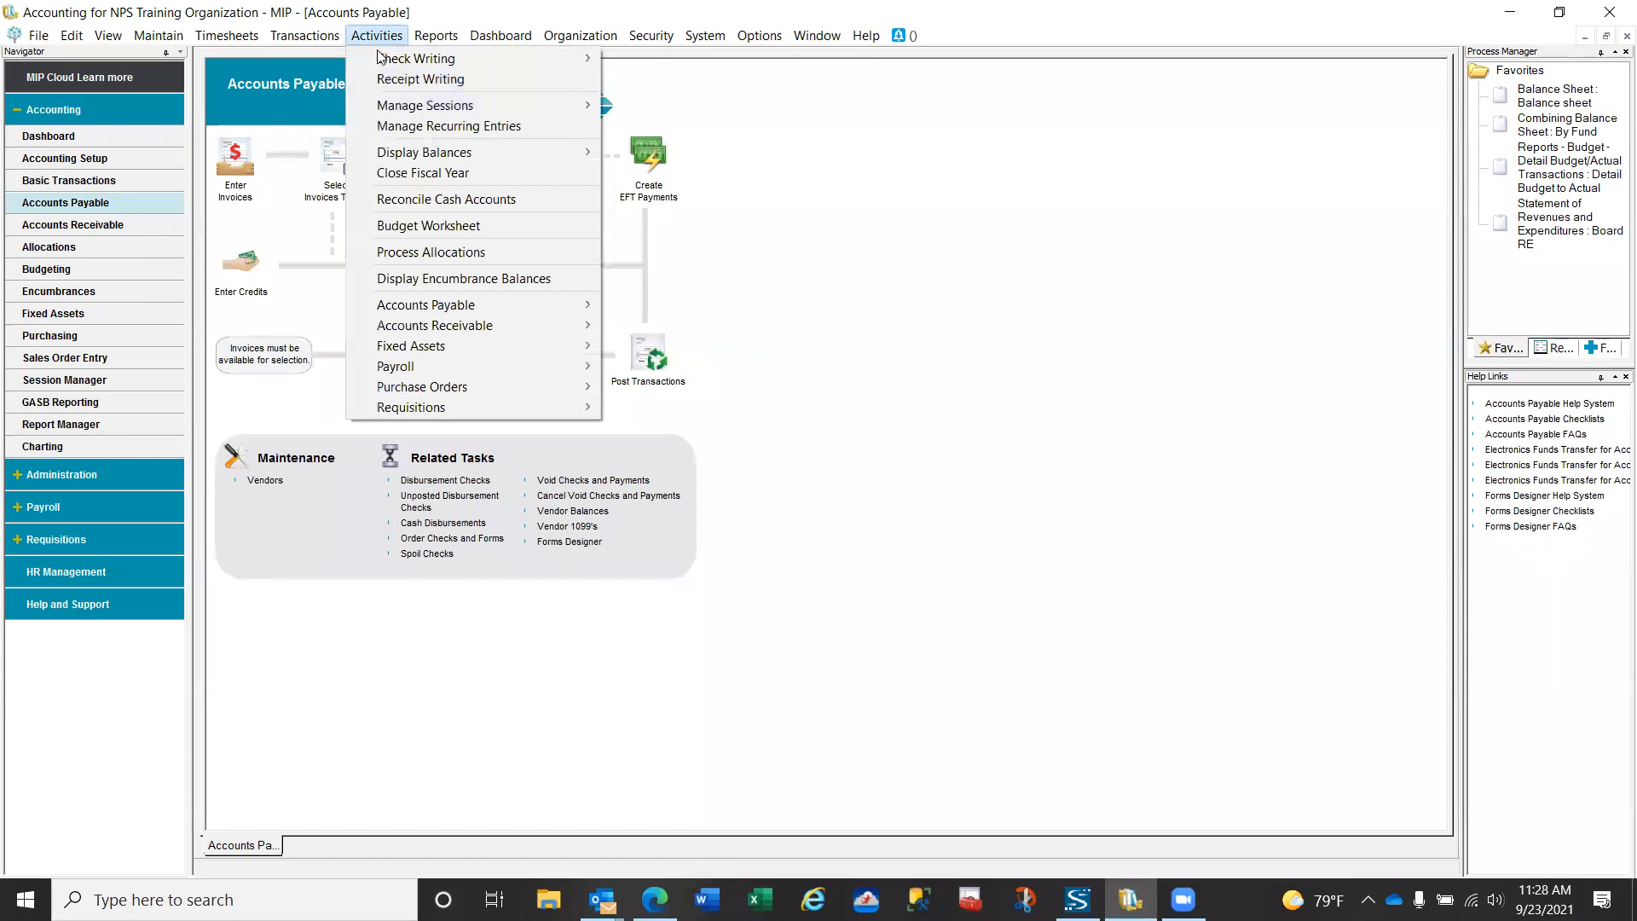
pyautogui.moveTo(381, 64)
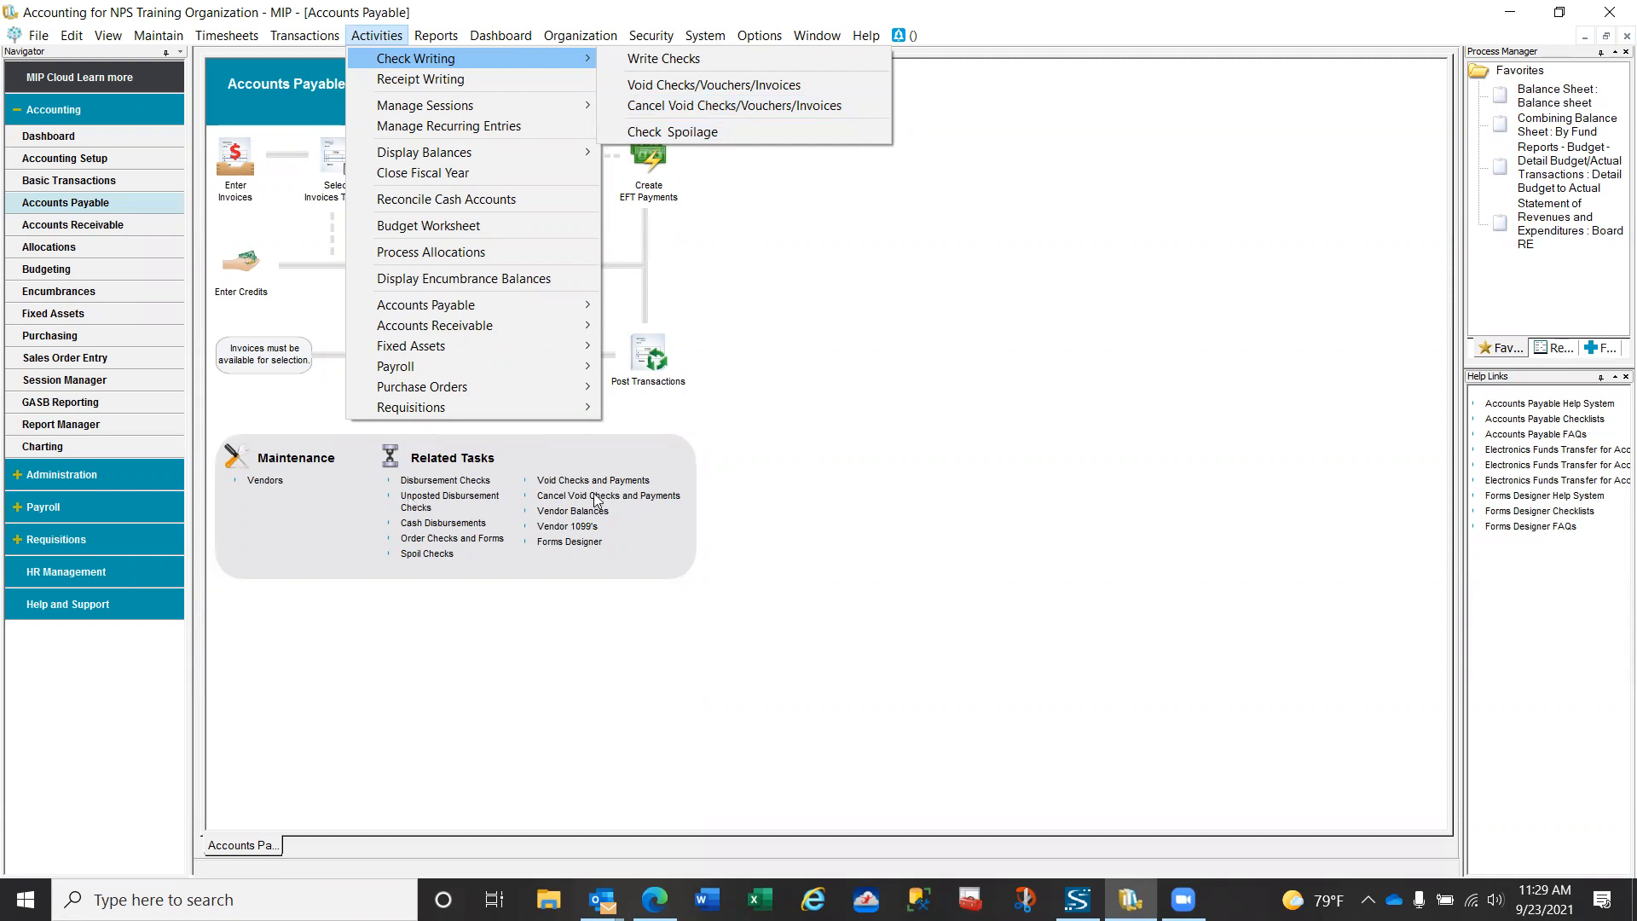
pyautogui.click(943, 413)
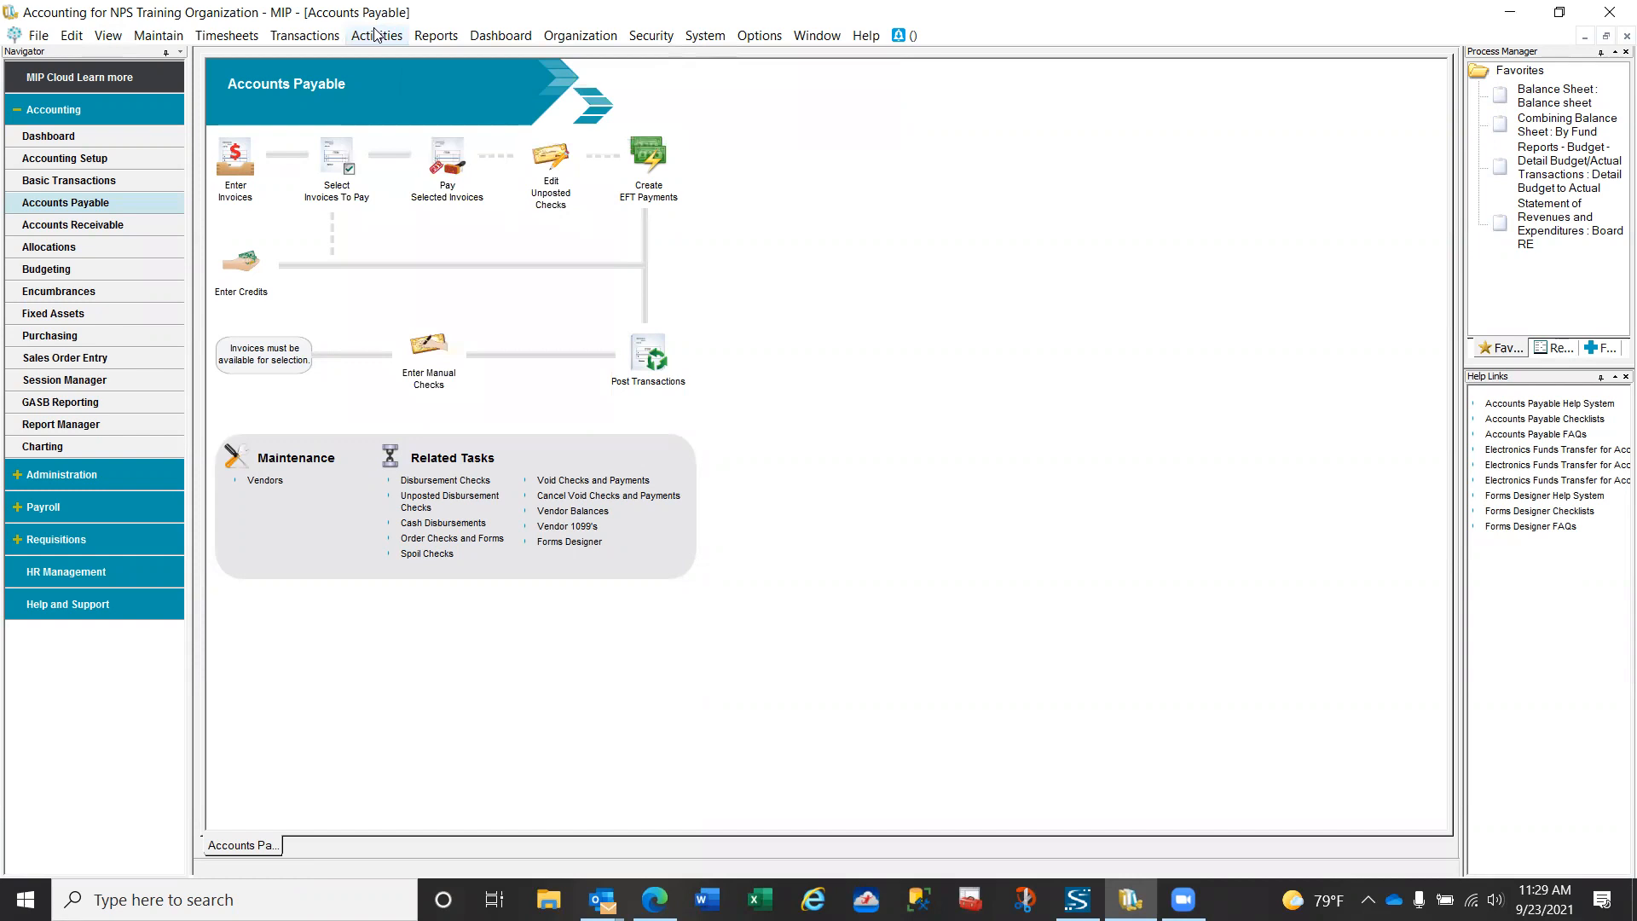